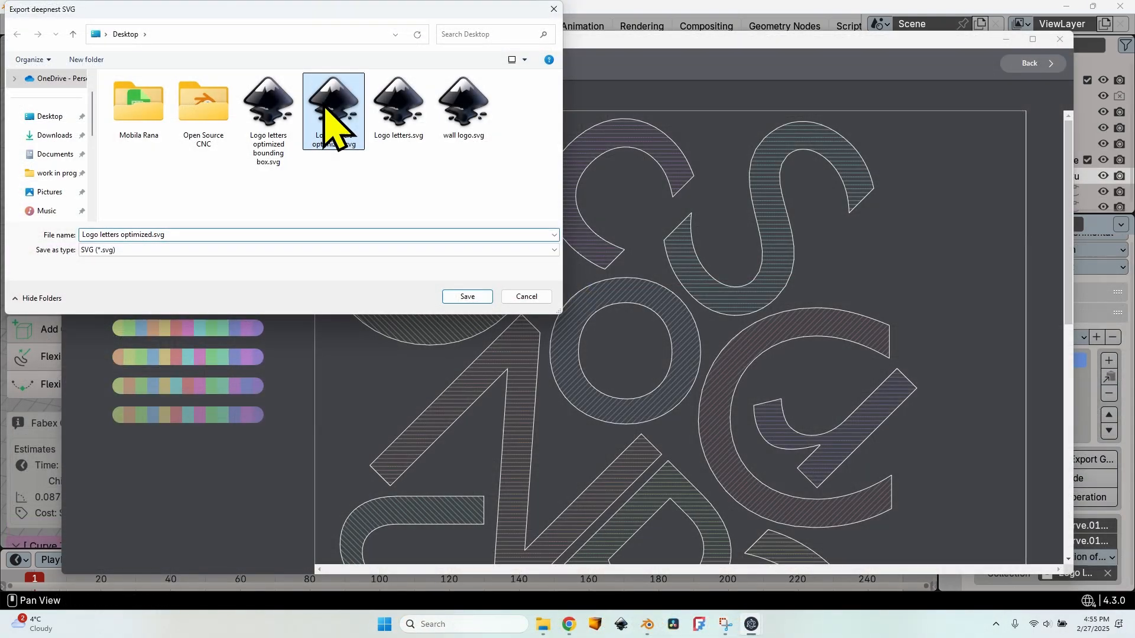
- Export the nested letters as SVG to the Desktop, overwriting the existing Logo letters optimized.svg
{"action": "left_click", "coordinate": [329, 104]}
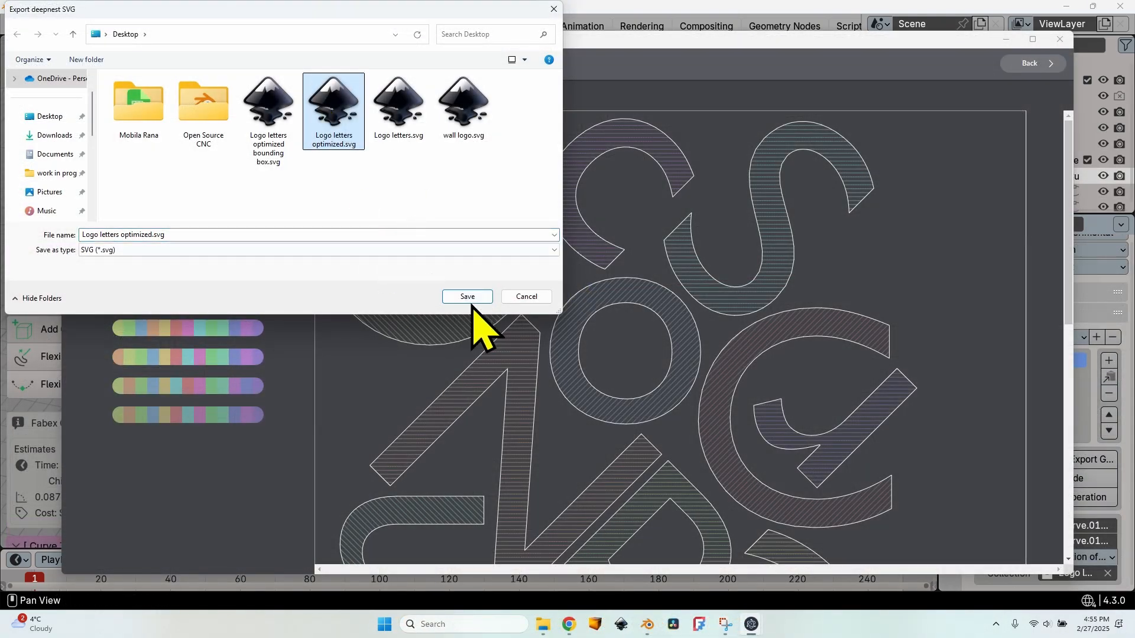
{"action": "left_click", "coordinate": [464, 295]}
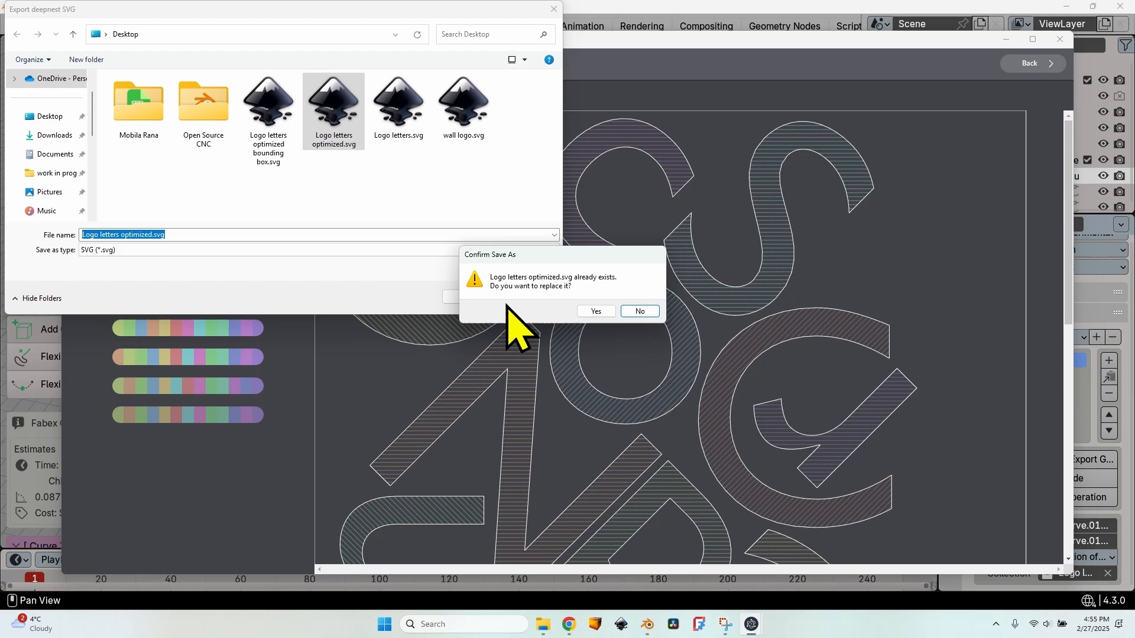
{"action": "left_click", "coordinate": [591, 309]}
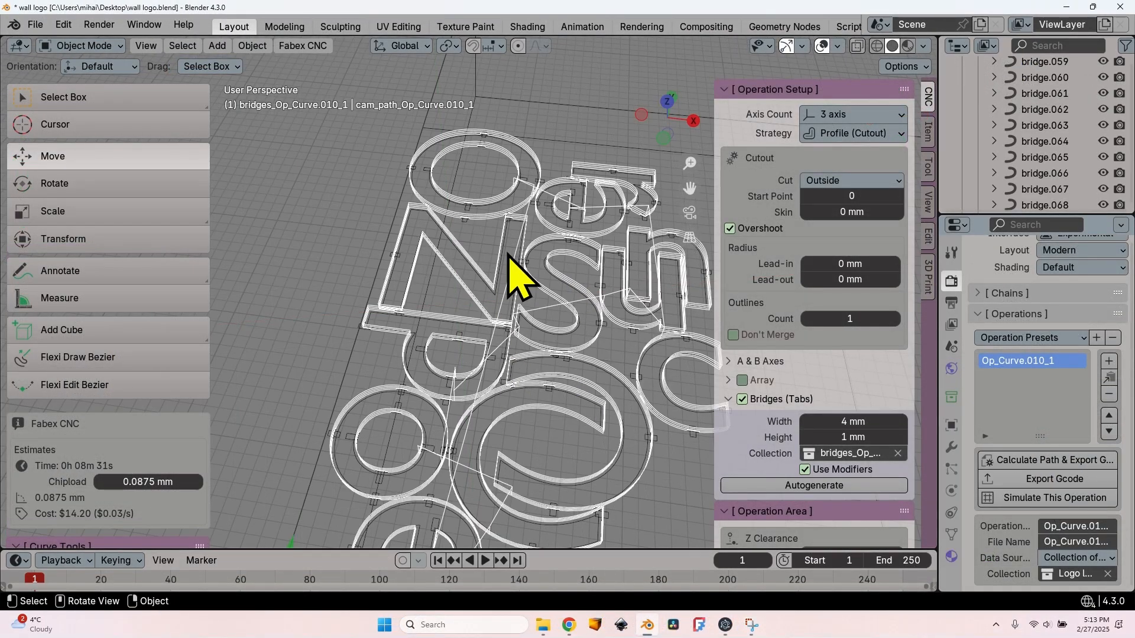
{"action": "scroll", "coordinate": [463, 165], "scroll_direction": "up", "scroll_amount": 5}
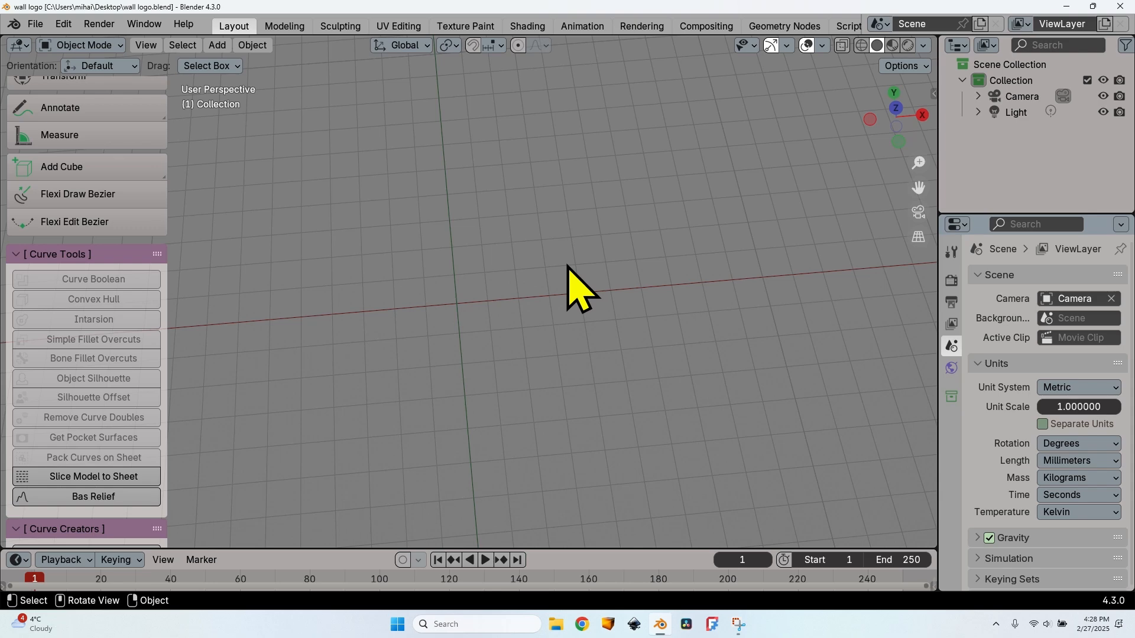
- Switch to the empty wall logo scene in Blender and add a text object at the 3D cursor
{"action": "left_click", "coordinate": [216, 45]}
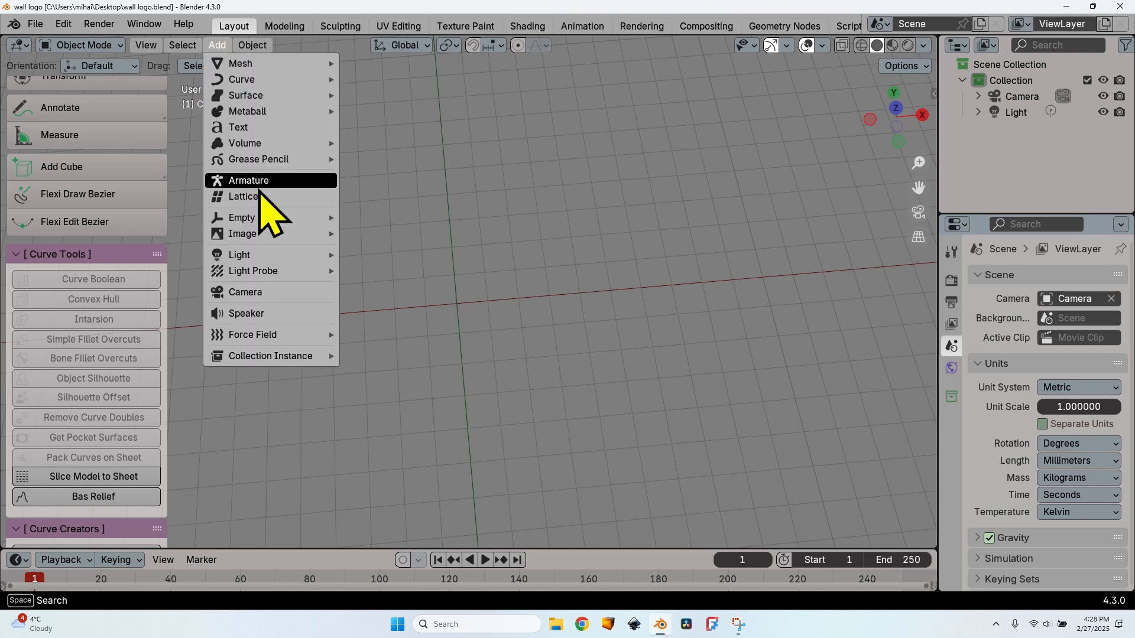
{"action": "left_click", "coordinate": [276, 128]}
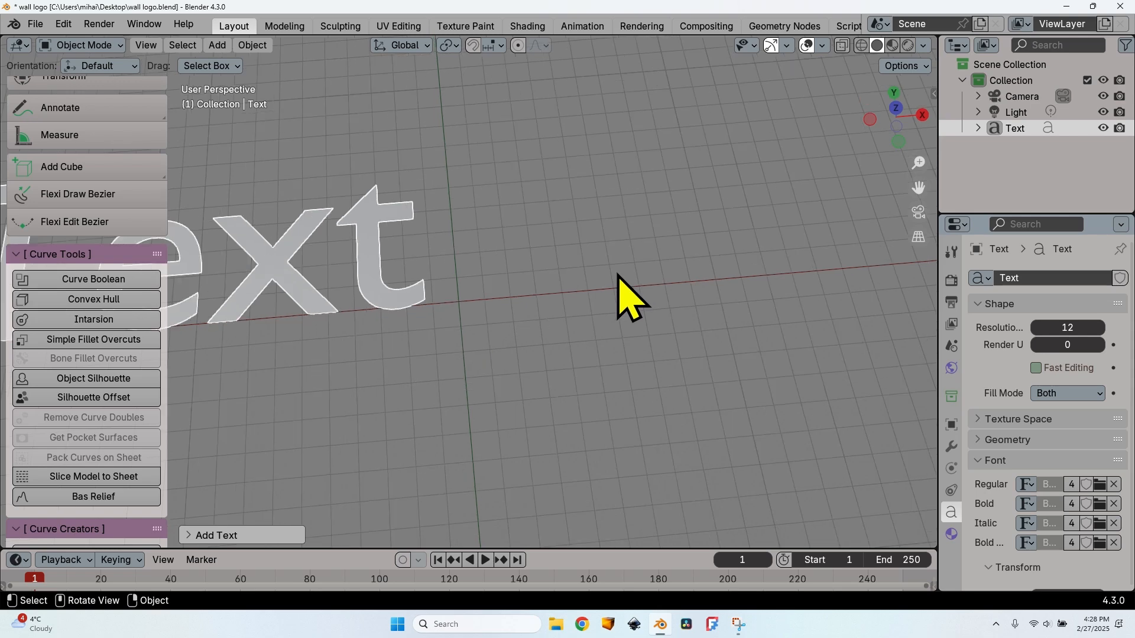
{"action": "scroll", "coordinate": [618, 277], "scroll_direction": "down", "scroll_amount": 3}
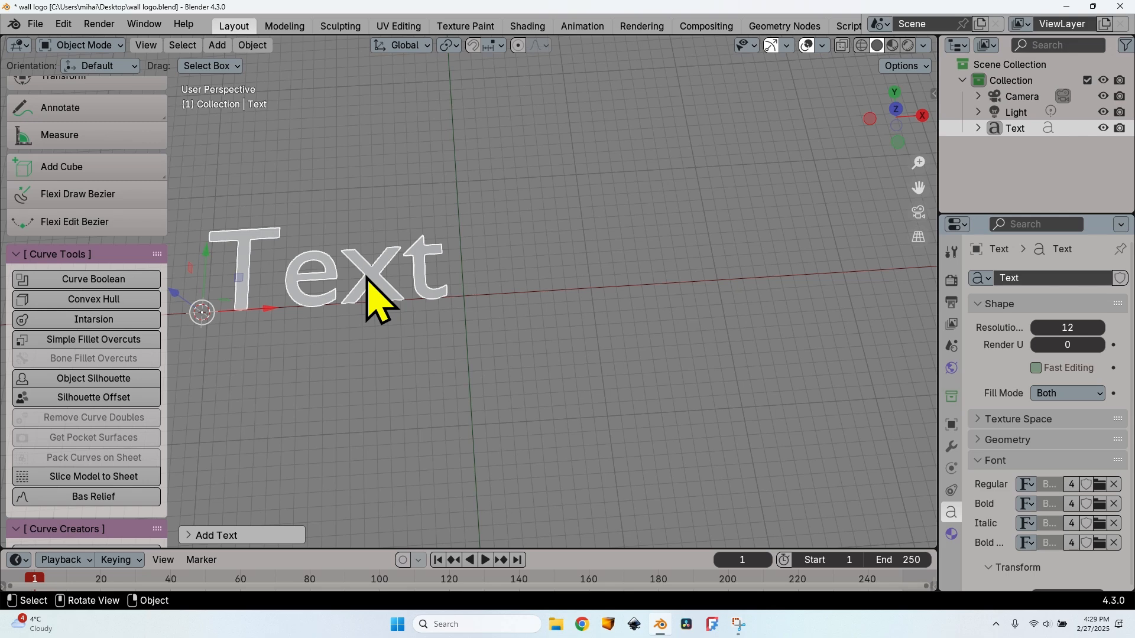
- Replace the text object's placeholder content with "OpenSource" and return to Object Mode
{"action": "left_click", "coordinate": [89, 46]}
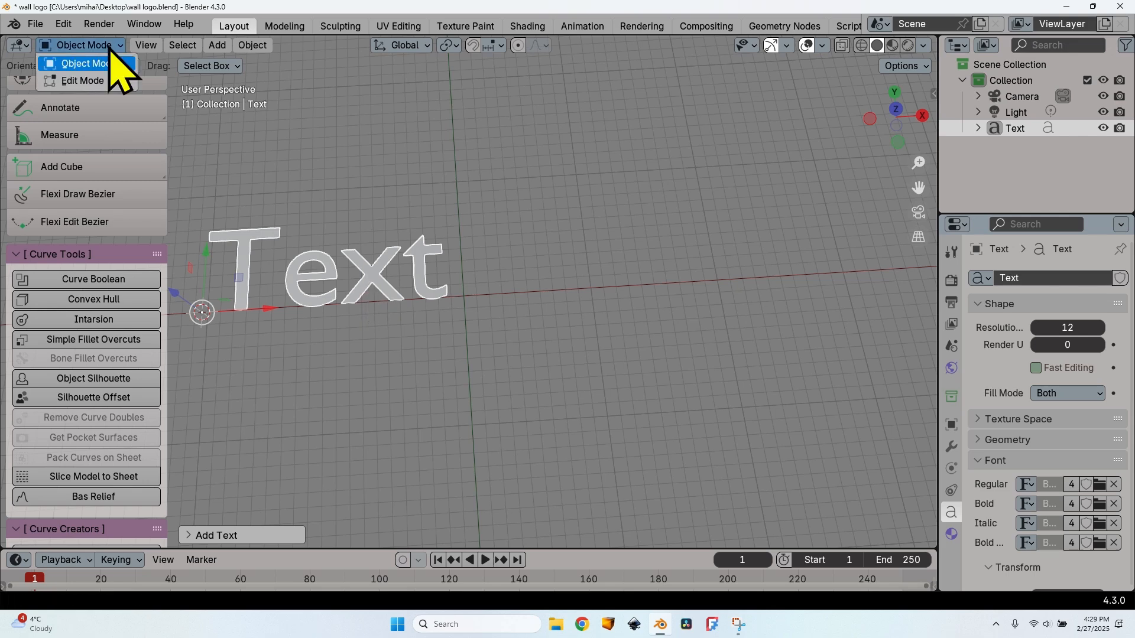
{"action": "left_click", "coordinate": [73, 79]}
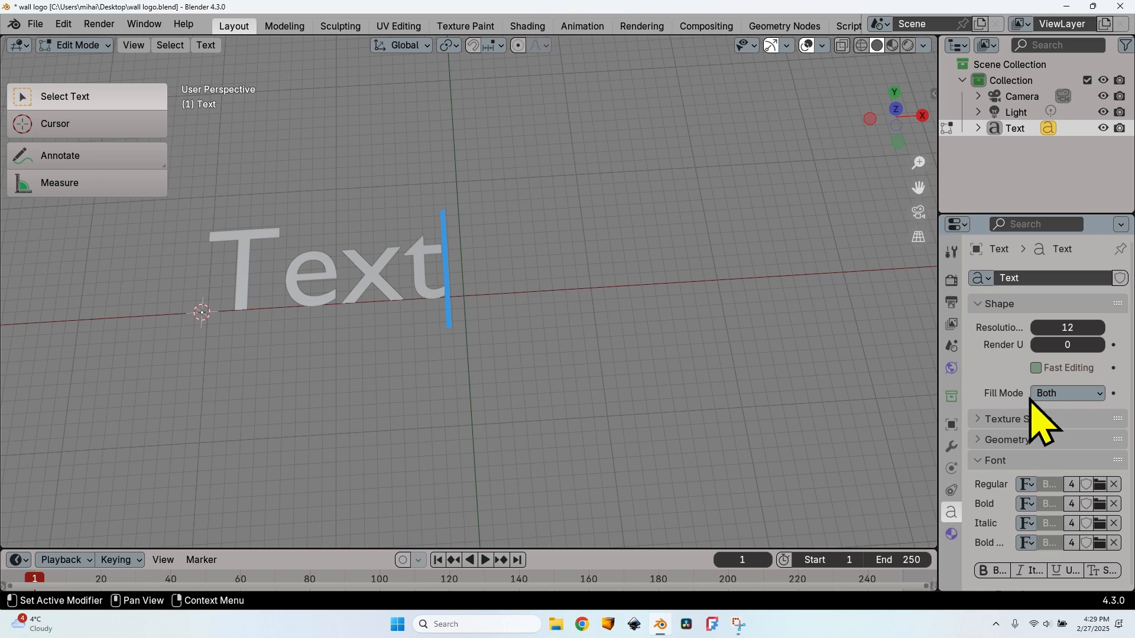
{"action": "key", "text": "BackSpace"}
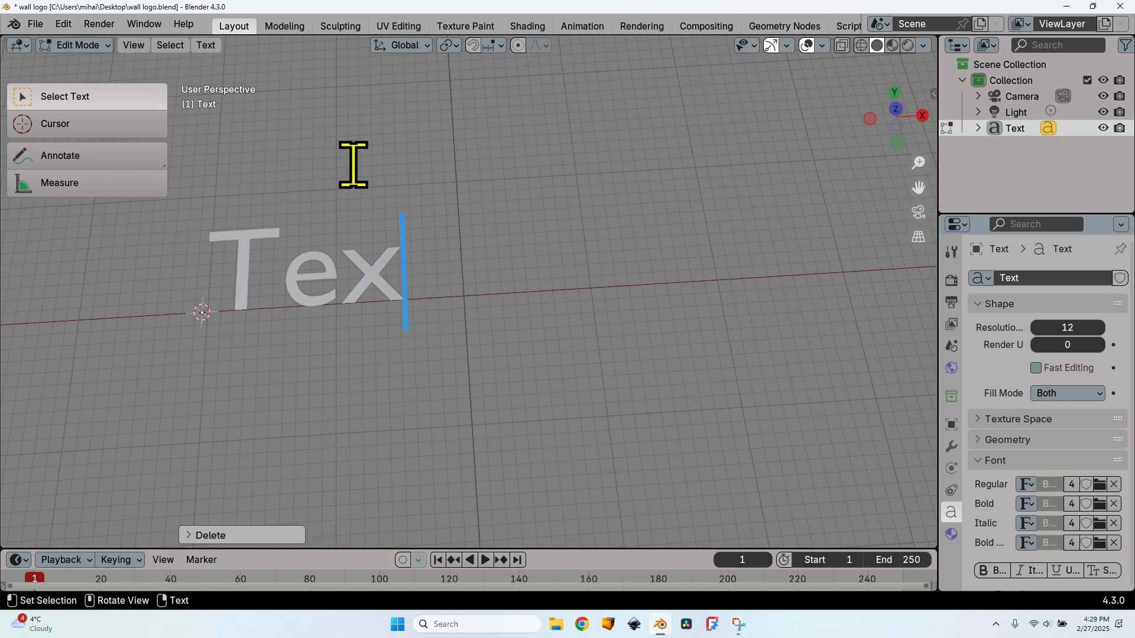
{"action": "key", "text": "BackSpace"}
{"action": "key", "text": "BackSpace"}
{"action": "key", "text": "BackSpace"}
{"action": "type", "text": "O"}
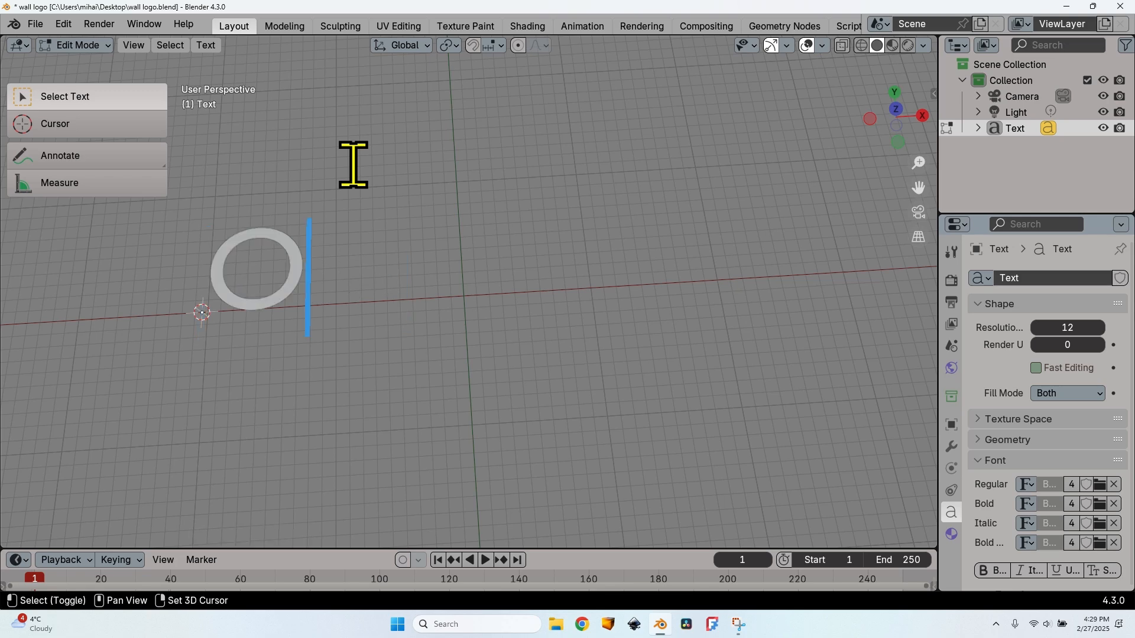
{"action": "type", "text": "pens"}
{"action": "key", "text": "BackSpace"}
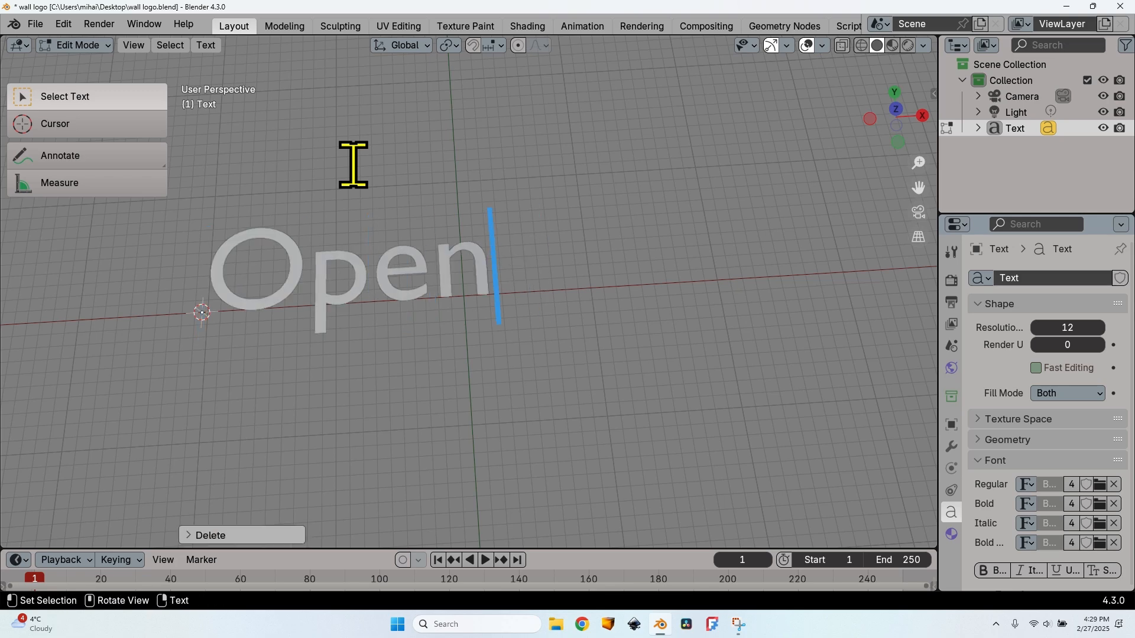
{"action": "type", "text": "Source"}
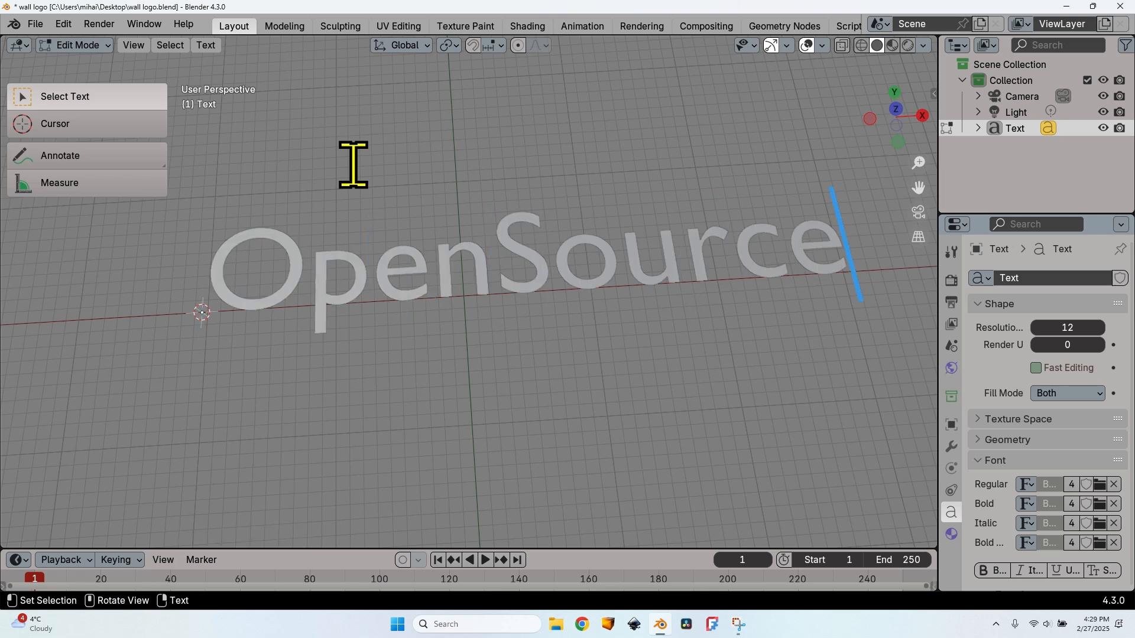
{"action": "key", "text": "Tab"}
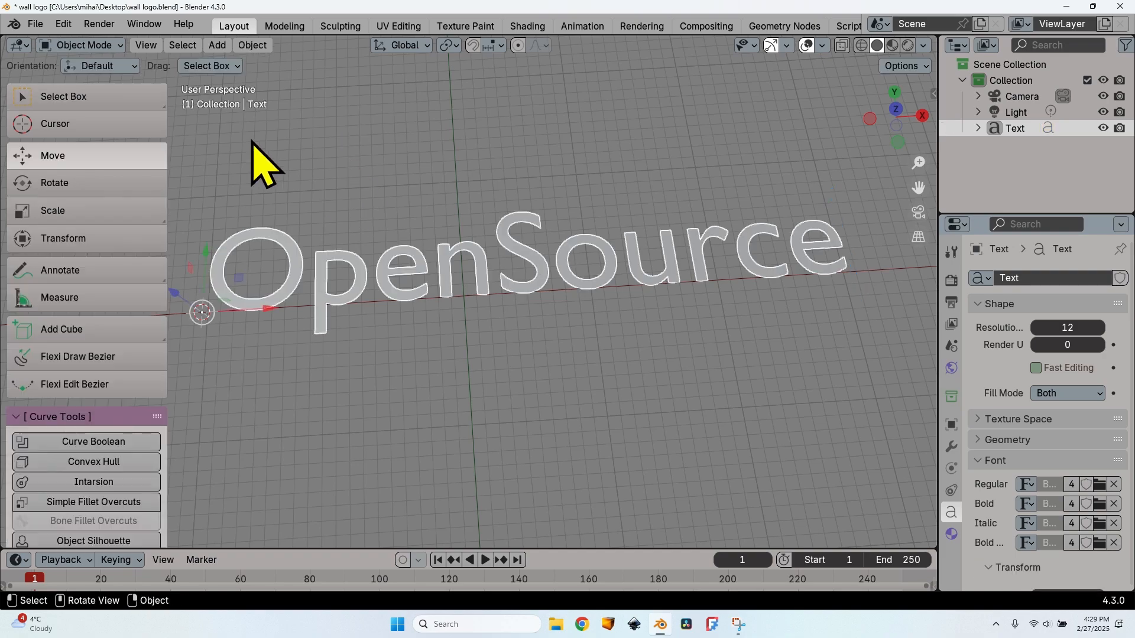
- Add a second text object and move it down and to the right, beneath the OpenSource text
{"action": "left_click", "coordinate": [218, 46]}
{"action": "left_click", "coordinate": [219, 45]}
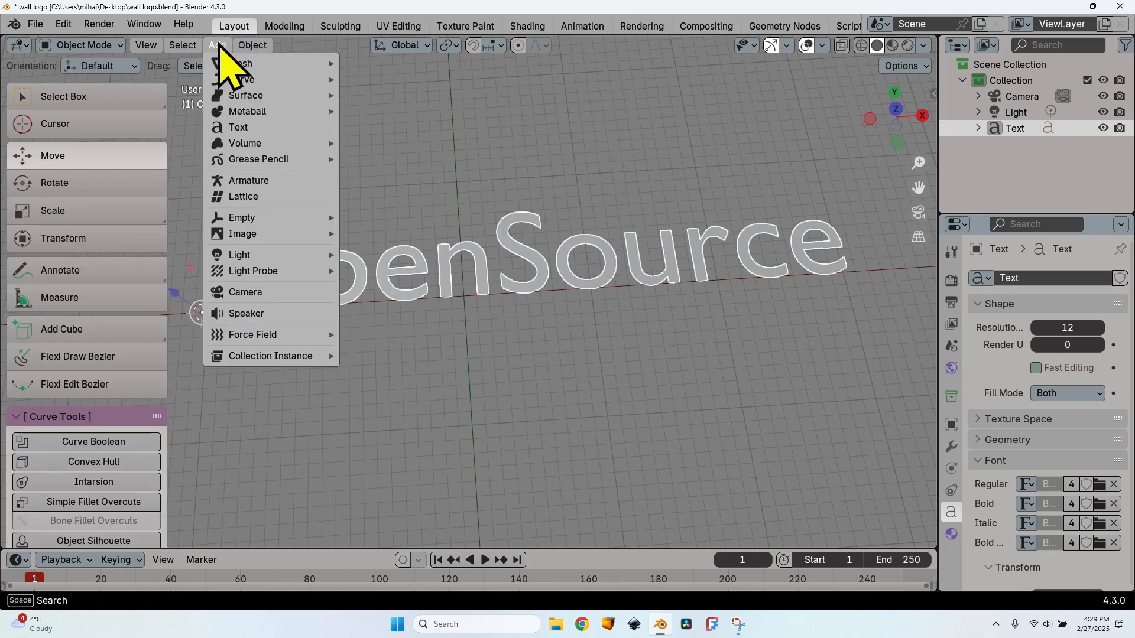
{"action": "left_click", "coordinate": [289, 125]}
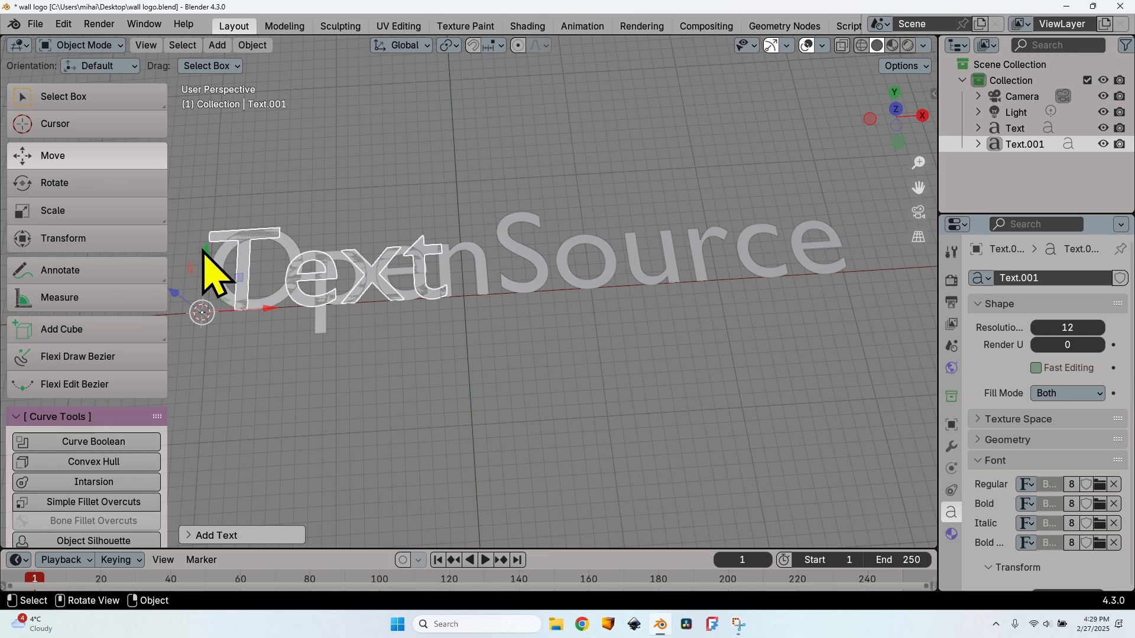
{"action": "left_click_drag", "start_coordinate": [207, 271], "coordinate": [220, 343]}
{"action": "left_click_drag", "start_coordinate": [263, 400], "coordinate": [418, 367]}
- Replace the second text object's placeholder content with "CNC", return to Object Mode and deselect it
{"action": "key", "text": "Tab"}
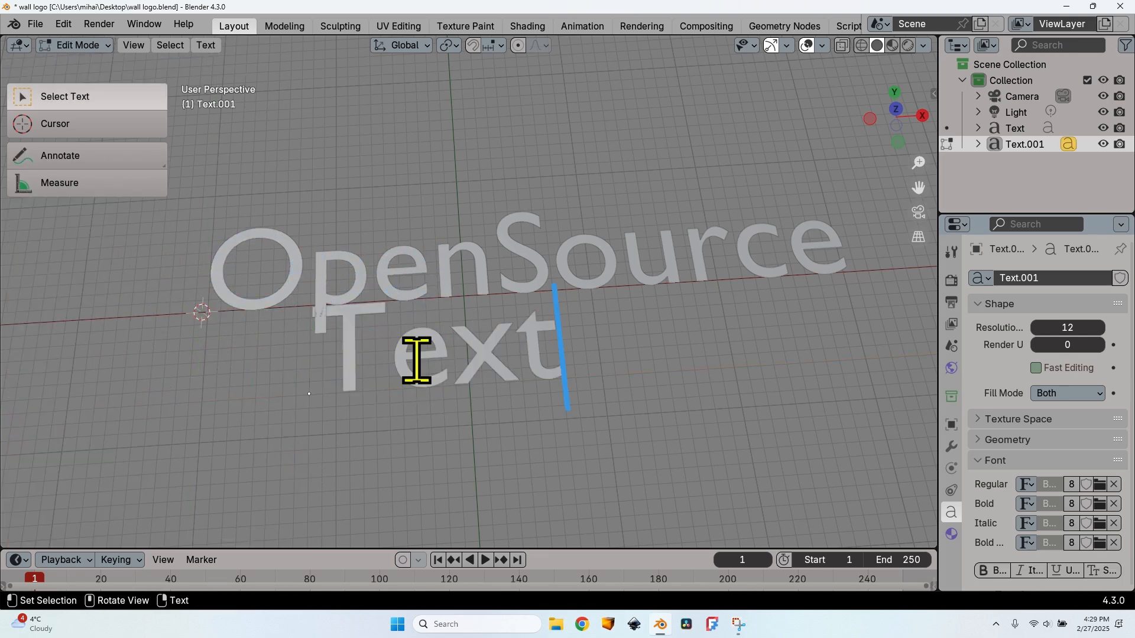
{"action": "key", "text": "BackSpace"}
{"action": "key", "text": "BackSpace"}
{"action": "key", "text": "BackSpace"}
{"action": "key", "text": "BackSpace"}
{"action": "type", "text": "CNC"}
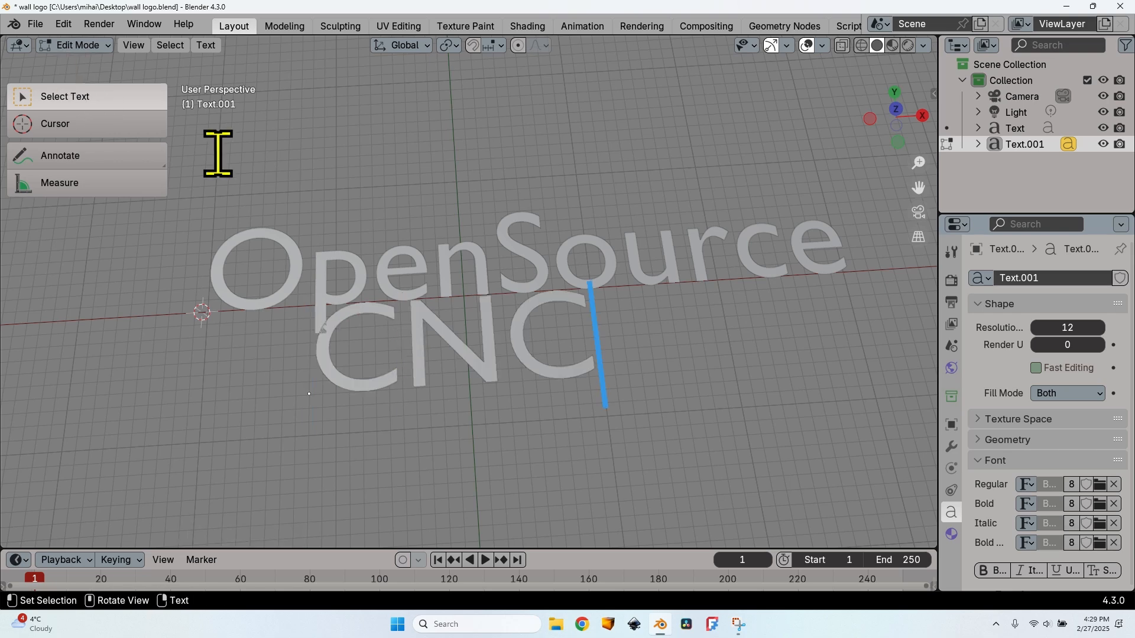
{"action": "key", "text": "Tab"}
{"action": "left_click", "coordinate": [95, 45]}
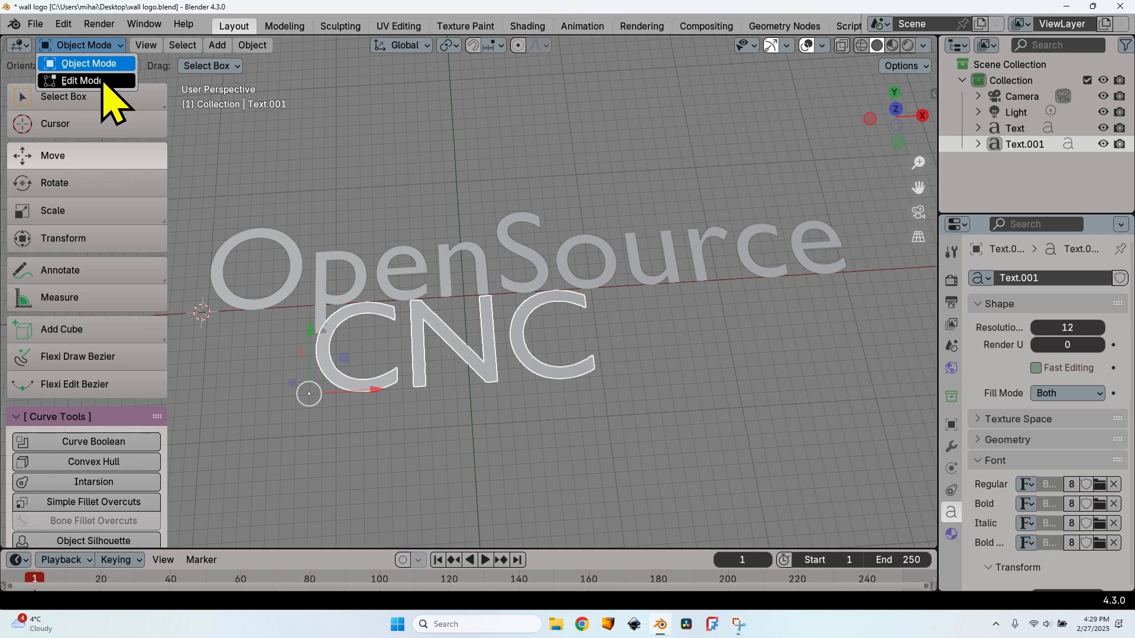
{"action": "left_click", "coordinate": [434, 170]}
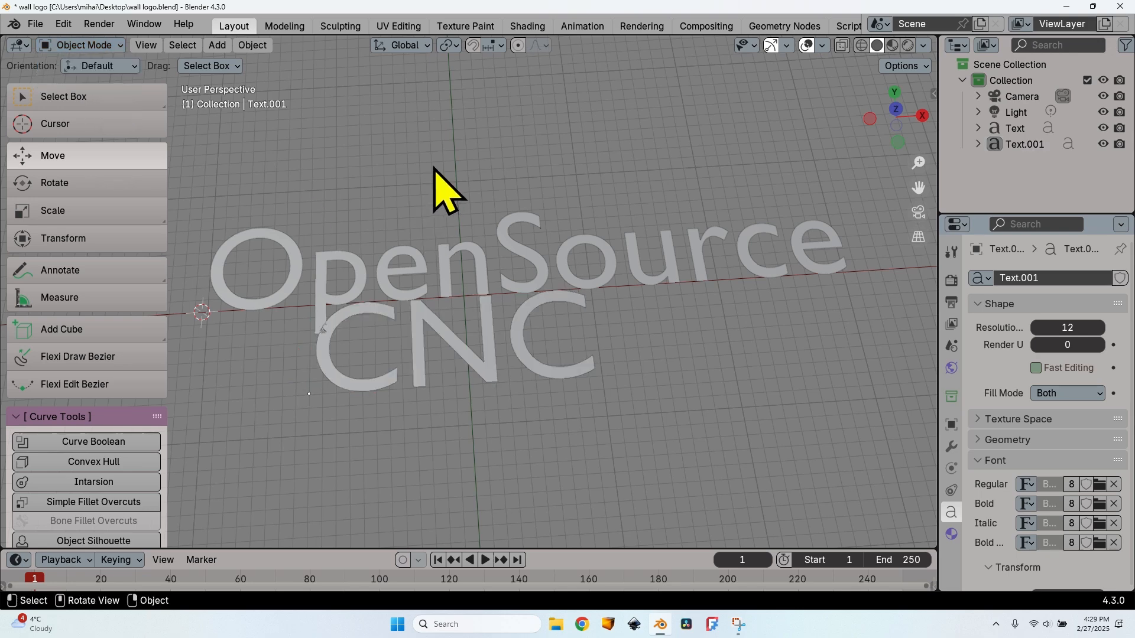
- Move the CNC text slightly lower and to the right, and shift the OpenSource text left to centre the two lines
{"action": "left_click", "coordinate": [446, 312]}
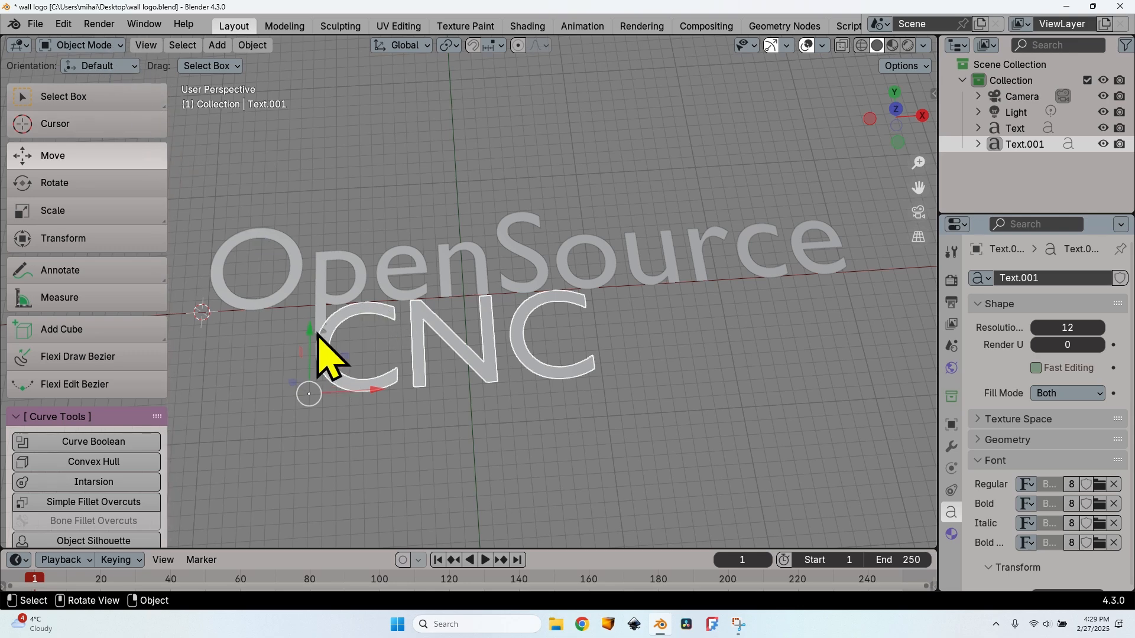
{"action": "left_click_drag", "start_coordinate": [312, 337], "coordinate": [312, 369]}
{"action": "left_click_drag", "start_coordinate": [373, 426], "coordinate": [388, 425]}
{"action": "left_click", "coordinate": [479, 278]}
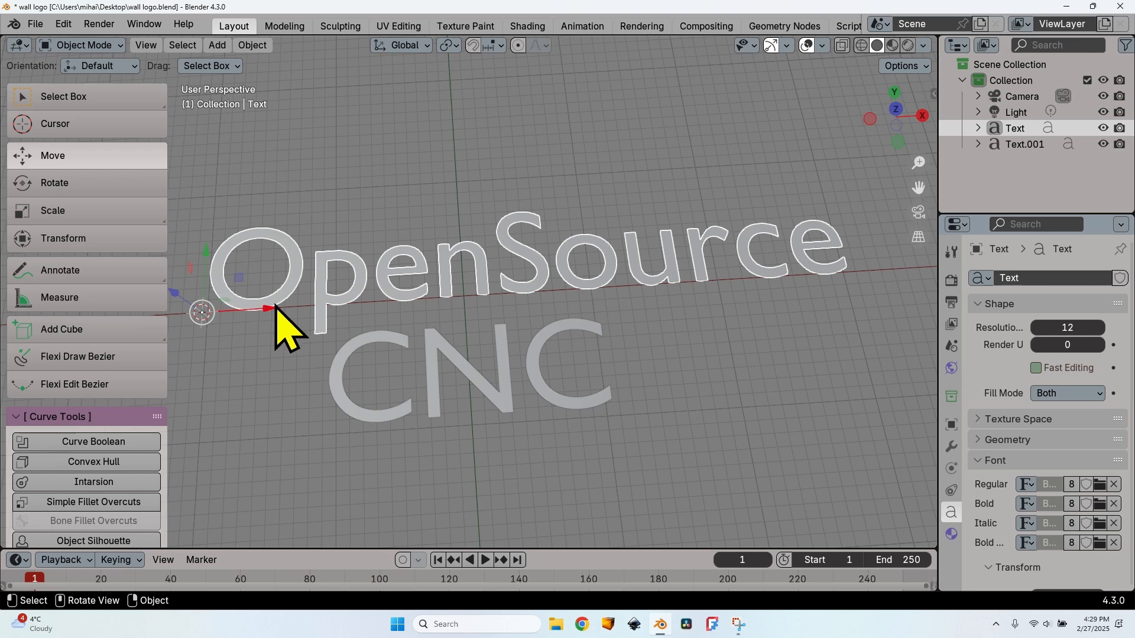
{"action": "left_click_drag", "start_coordinate": [273, 308], "coordinate": [222, 304]}
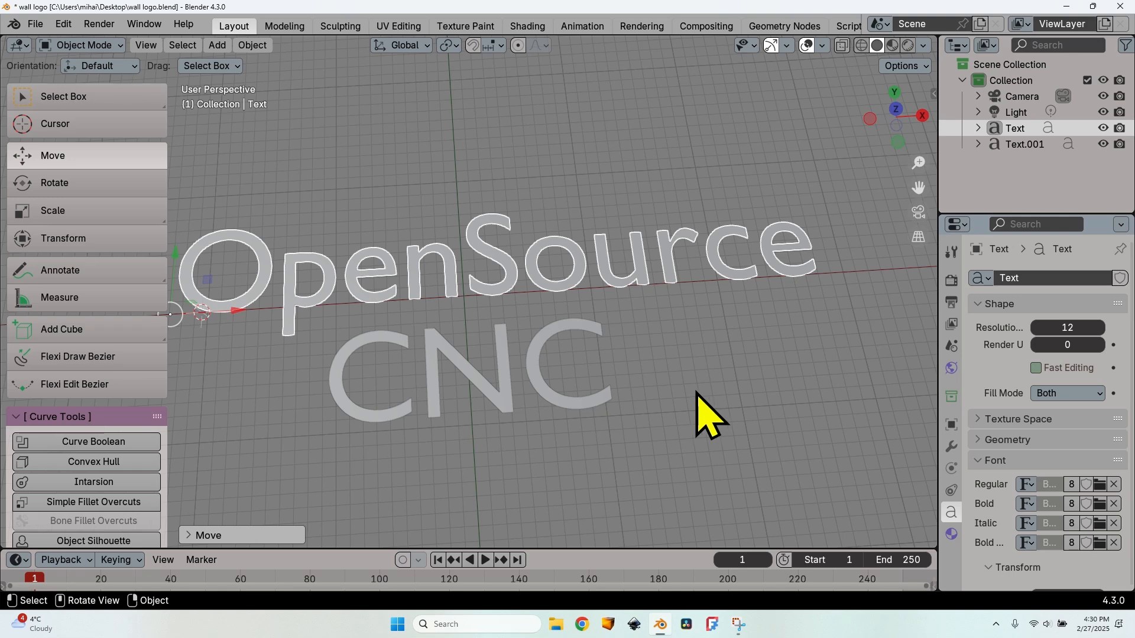
- Convert the OpenSource text and the CNC text from text objects to meshes
{"action": "left_click", "coordinate": [492, 246]}
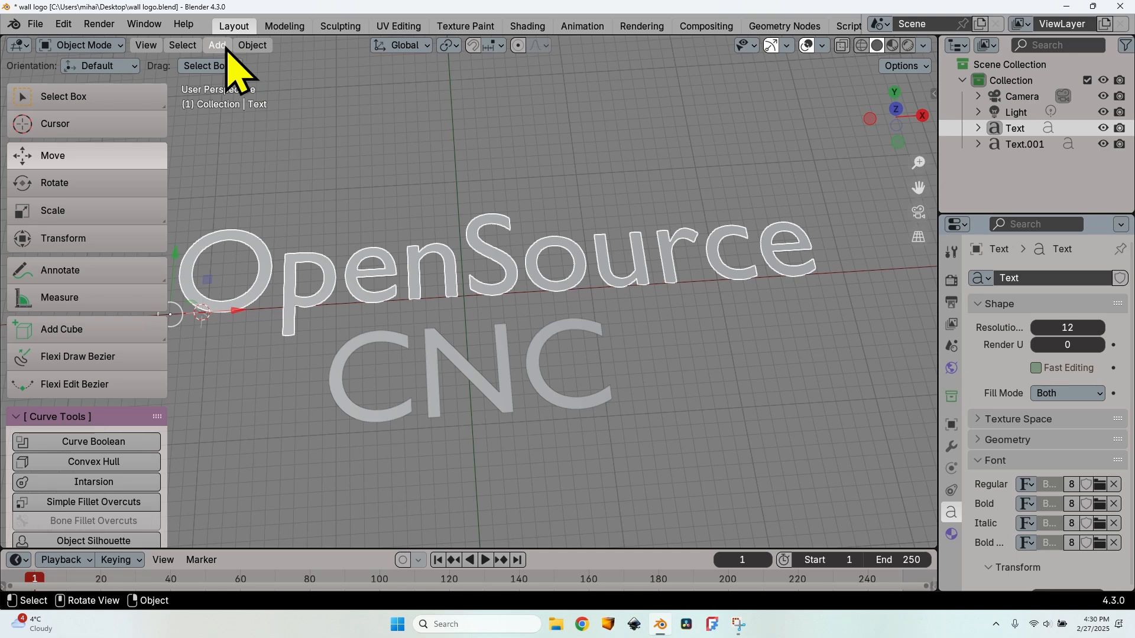
{"action": "left_click", "coordinate": [252, 45]}
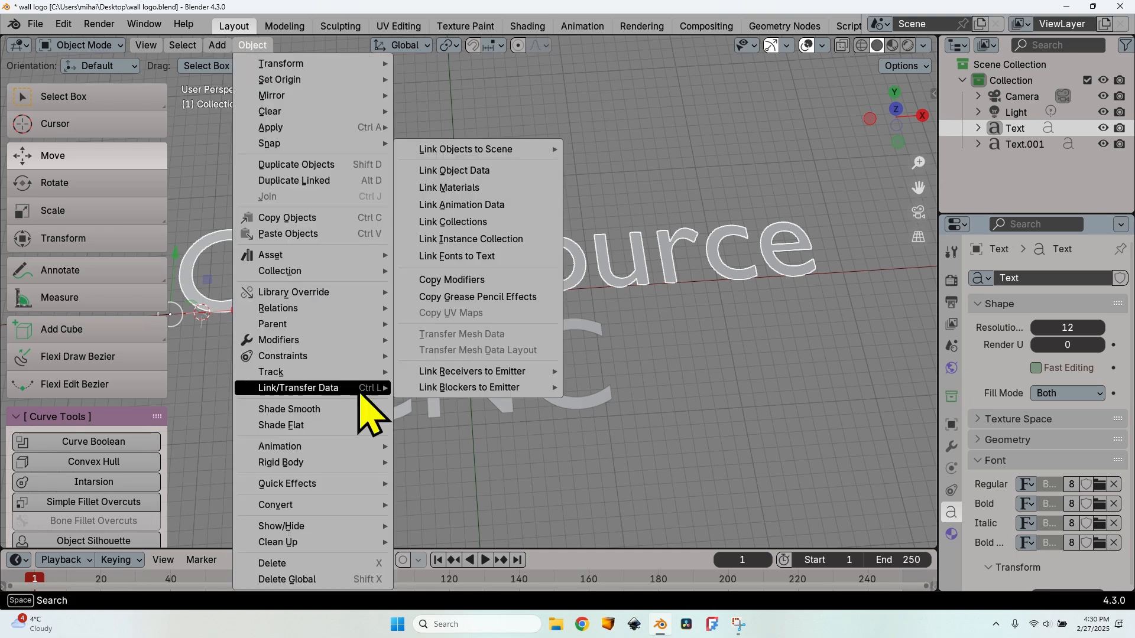
{"action": "mouse_move", "coordinate": [339, 490]}
{"action": "left_click", "coordinate": [461, 504]}
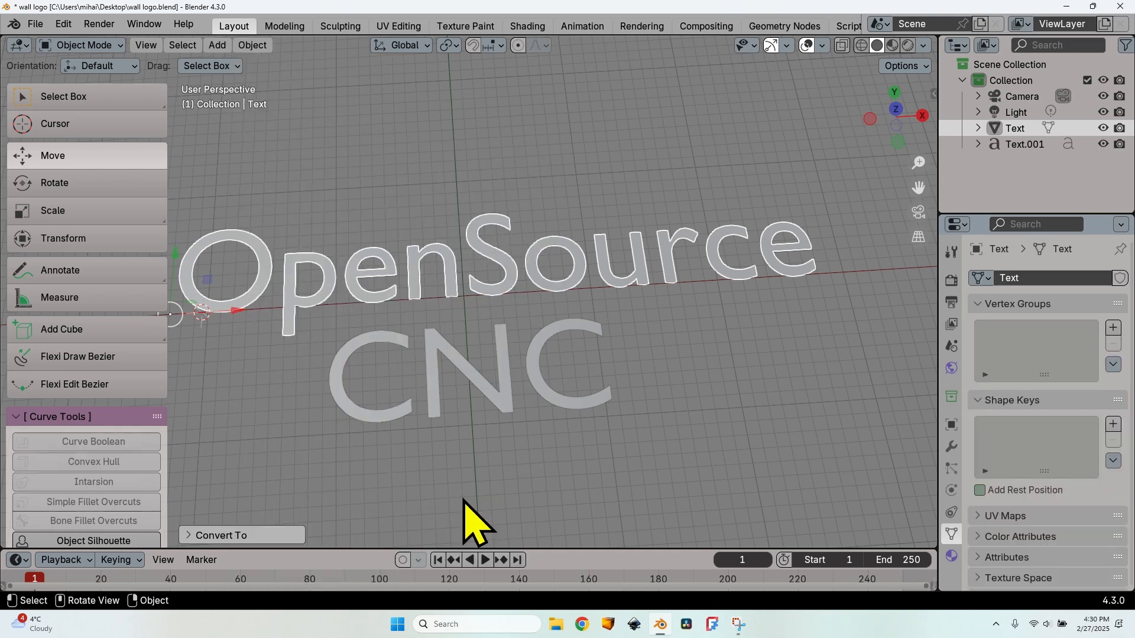
{"action": "left_click", "coordinate": [462, 384]}
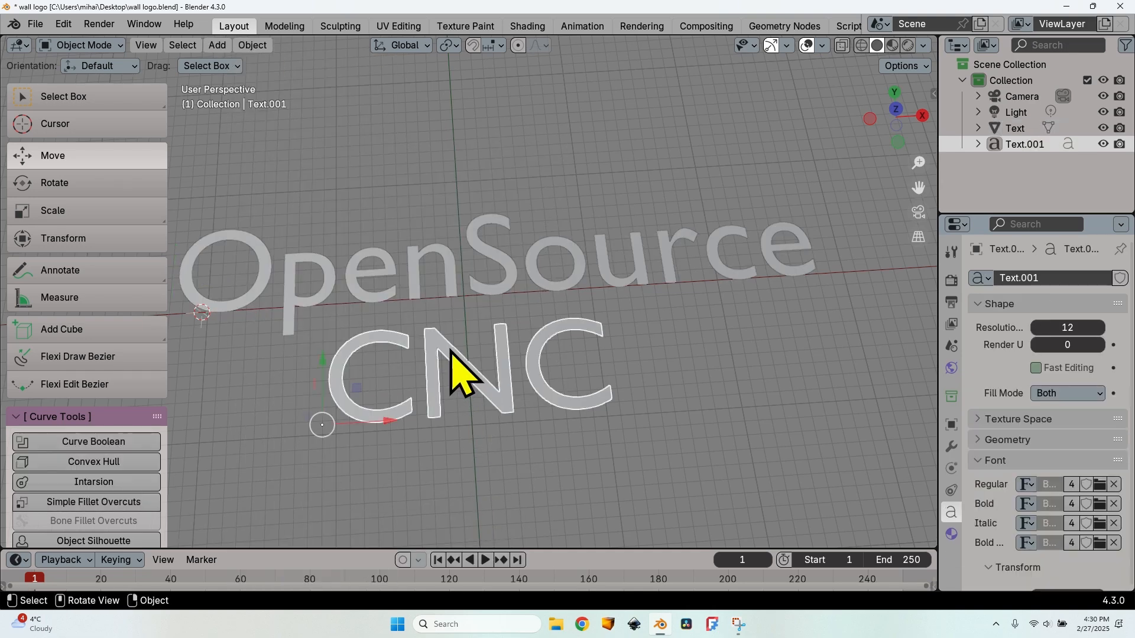
{"action": "left_click", "coordinate": [252, 45]}
{"action": "mouse_move", "coordinate": [357, 505]}
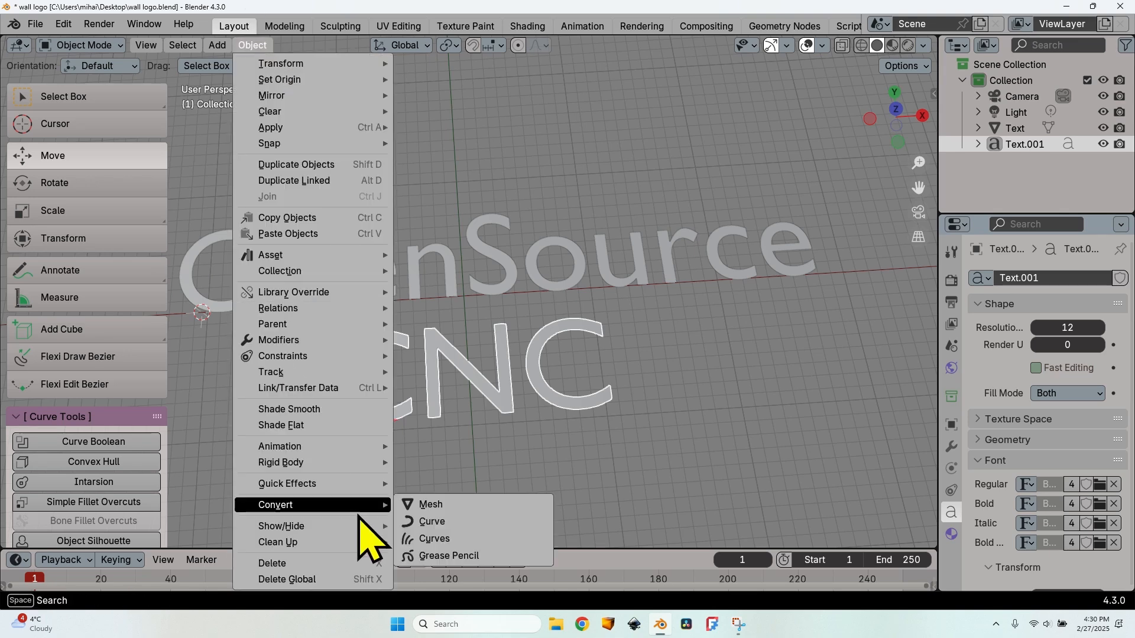
{"action": "left_click", "coordinate": [450, 505]}
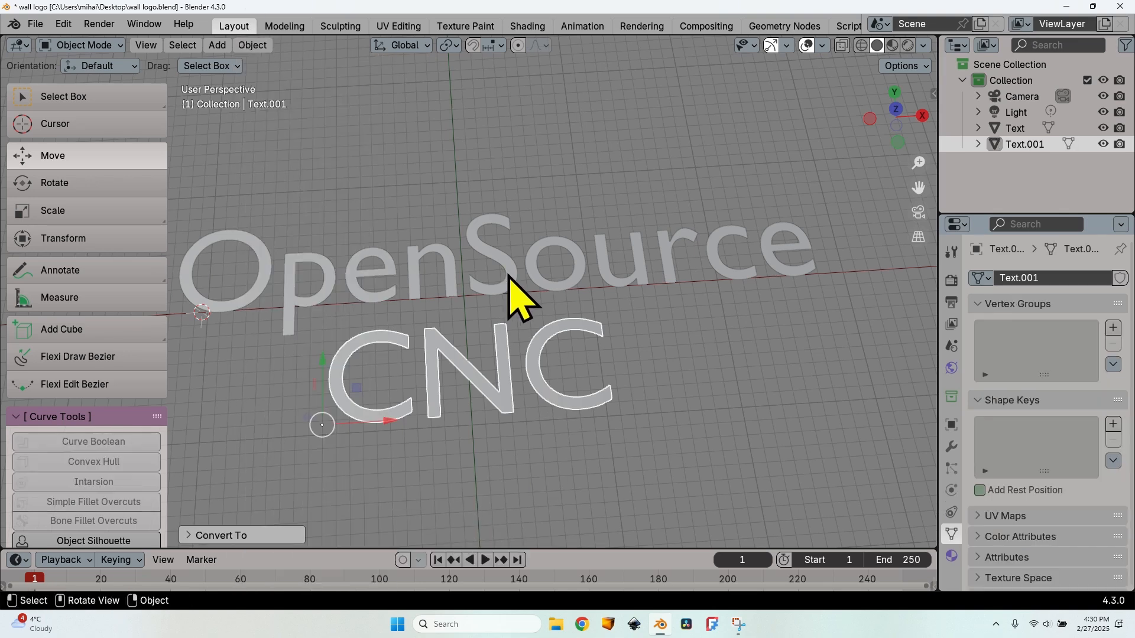
- Join the CNC mesh into the OpenSource mesh as a single object
{"action": "left_click", "coordinate": [509, 275], "text": "shift"}
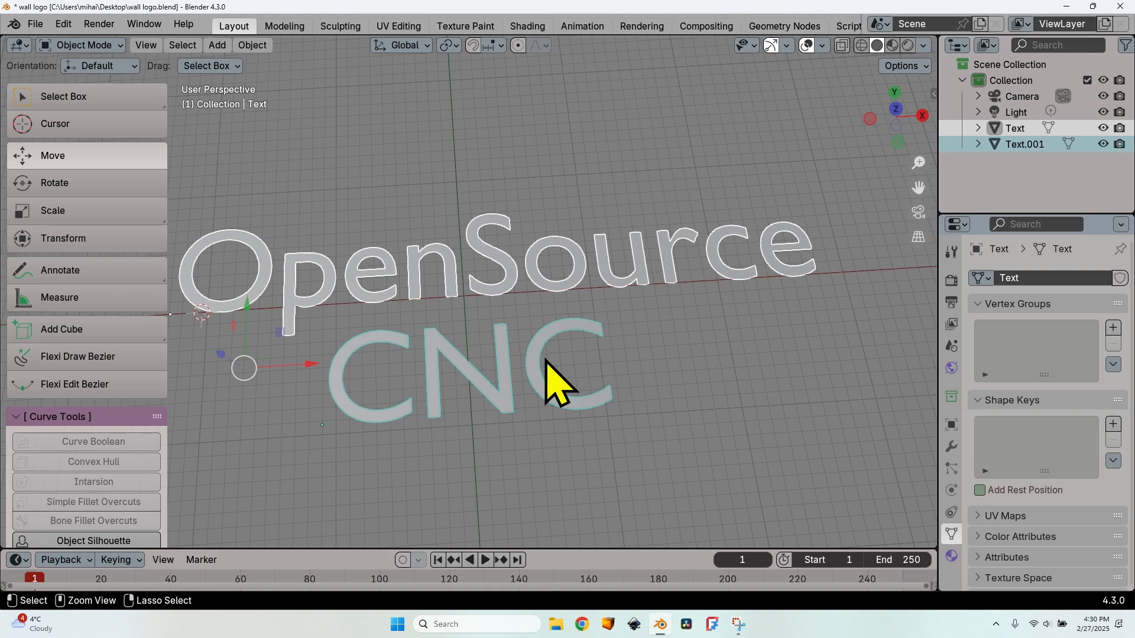
{"action": "key", "text": "ctrl+j"}
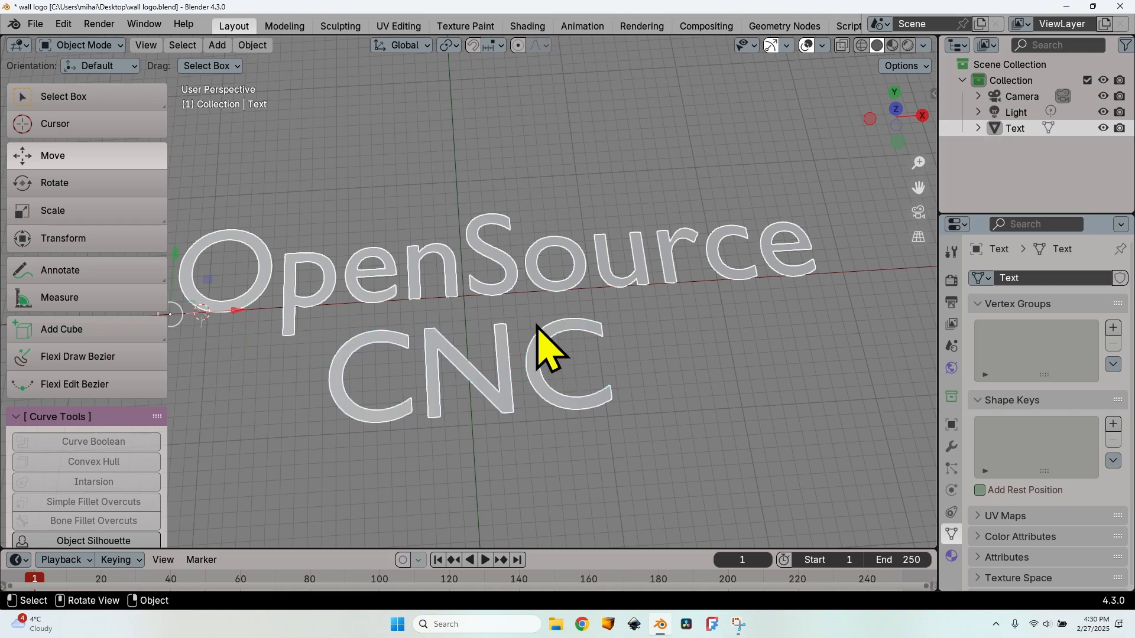
- Set the joined logo mesh's X dimension to 800 mm
{"action": "middle_click_drag", "start_coordinate": [537, 326], "coordinate": [513, 327]}
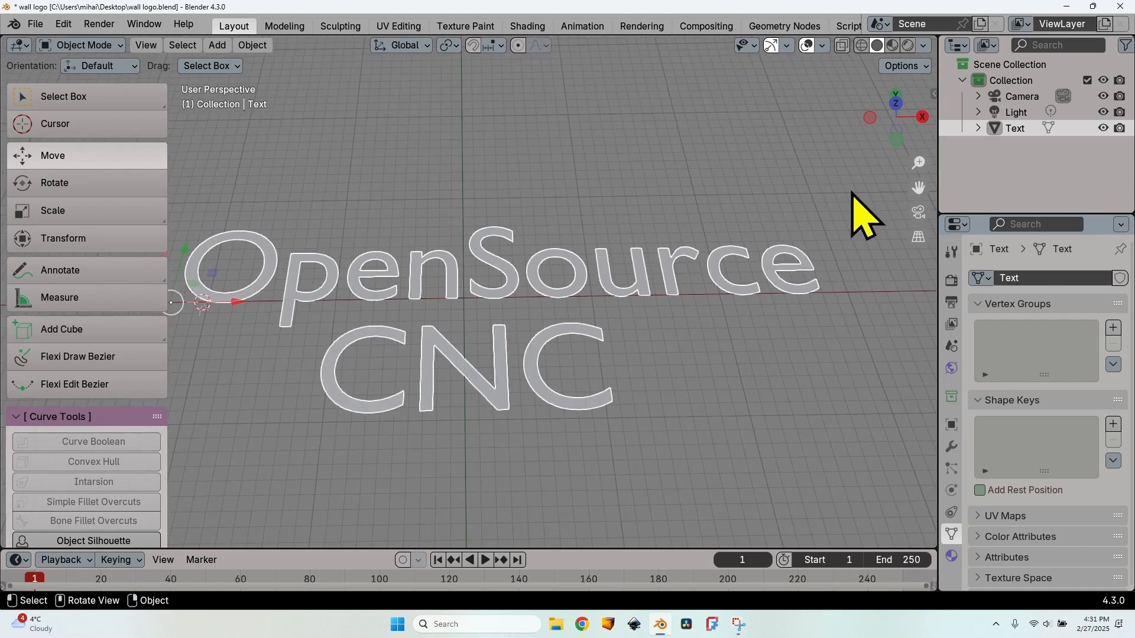
{"action": "left_click", "coordinate": [934, 93]}
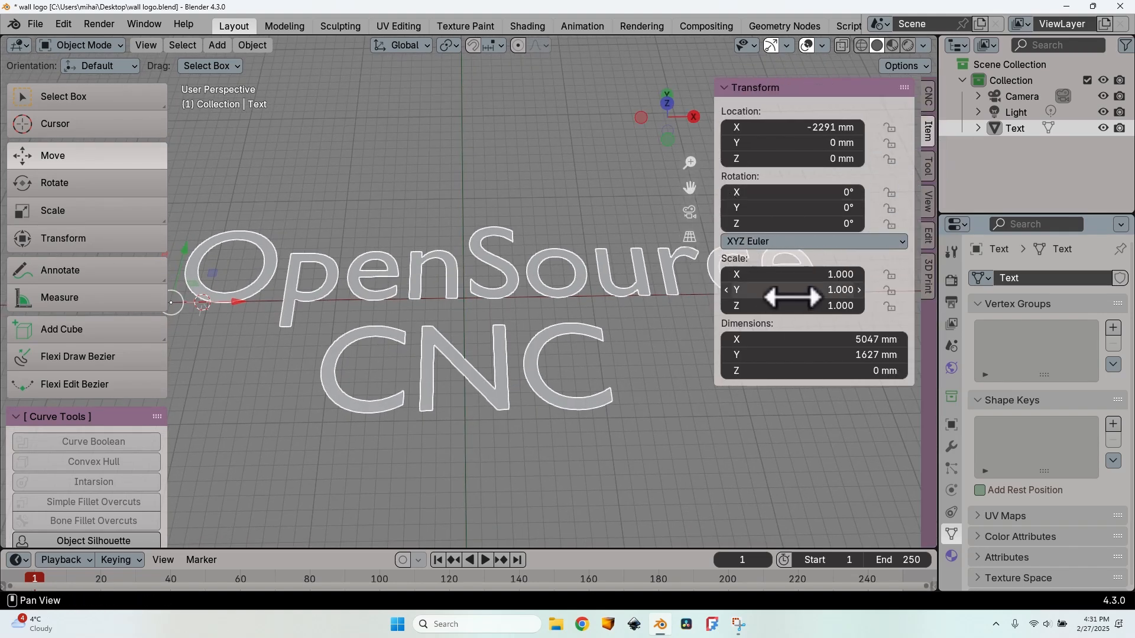
{"action": "left_click", "coordinate": [813, 339]}
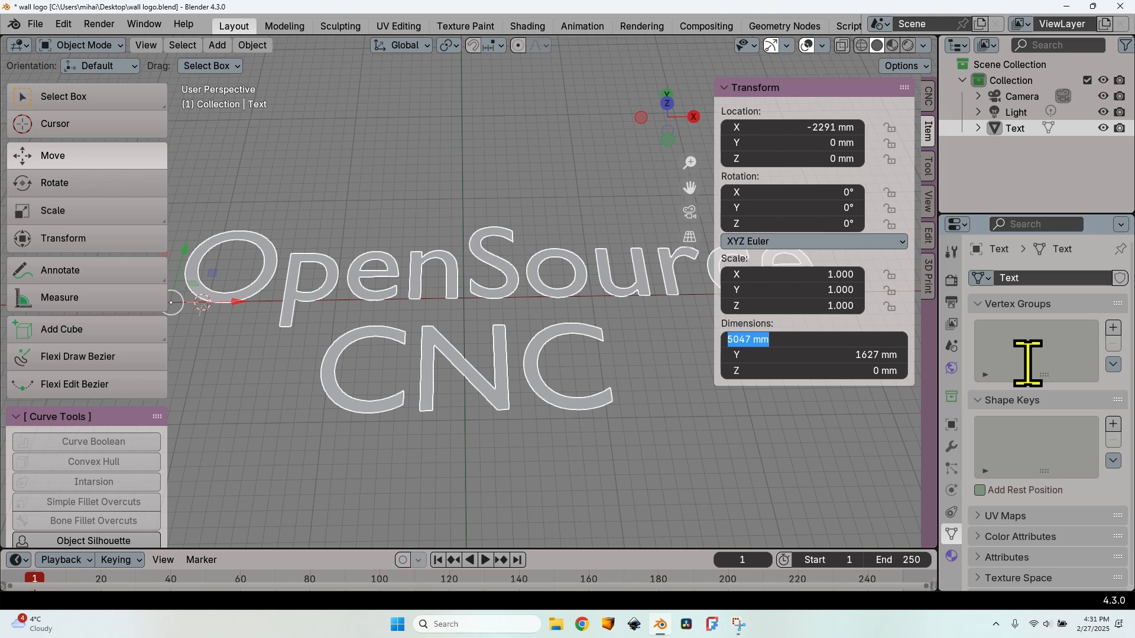
{"action": "type", "text": "800"}
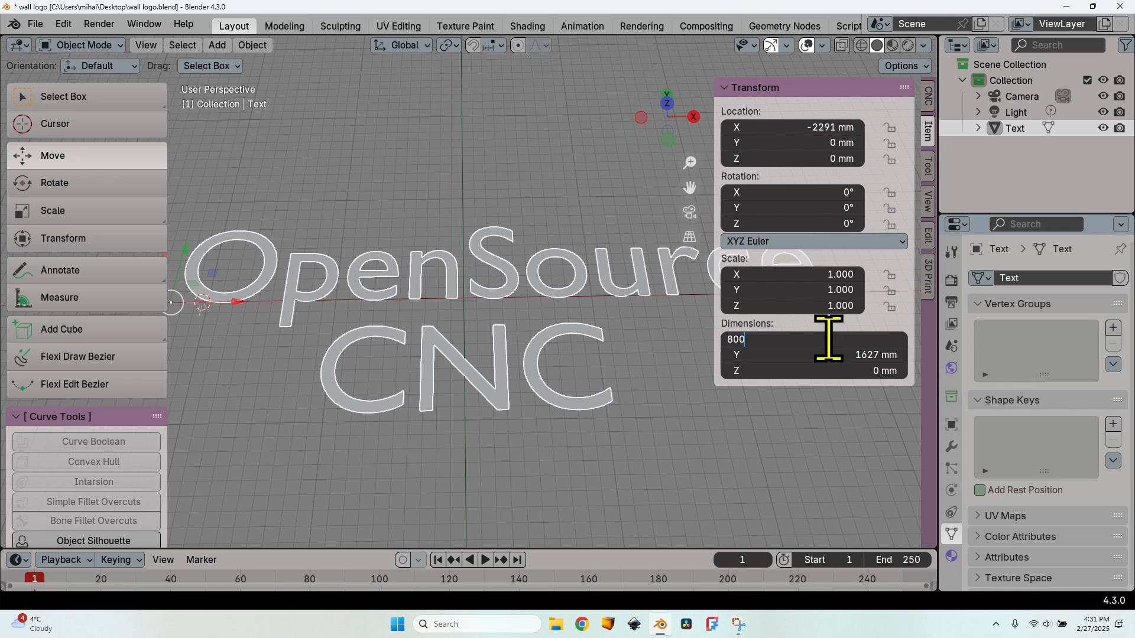
{"action": "key", "text": "Tab"}
{"action": "key", "text": "Return"}
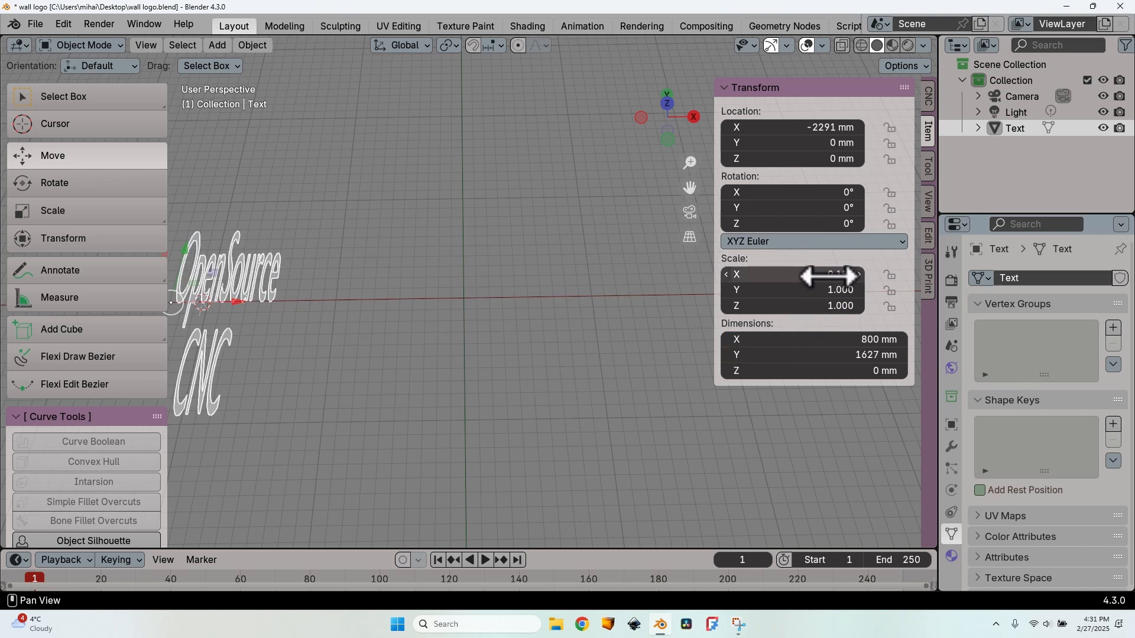
- Copy the logo's X scale value, 0.15851, into its Y scale to restore the letter proportions
{"action": "left_click", "coordinate": [822, 276]}
{"action": "key", "text": "ctrl+c"}
{"action": "key", "text": "Return"}
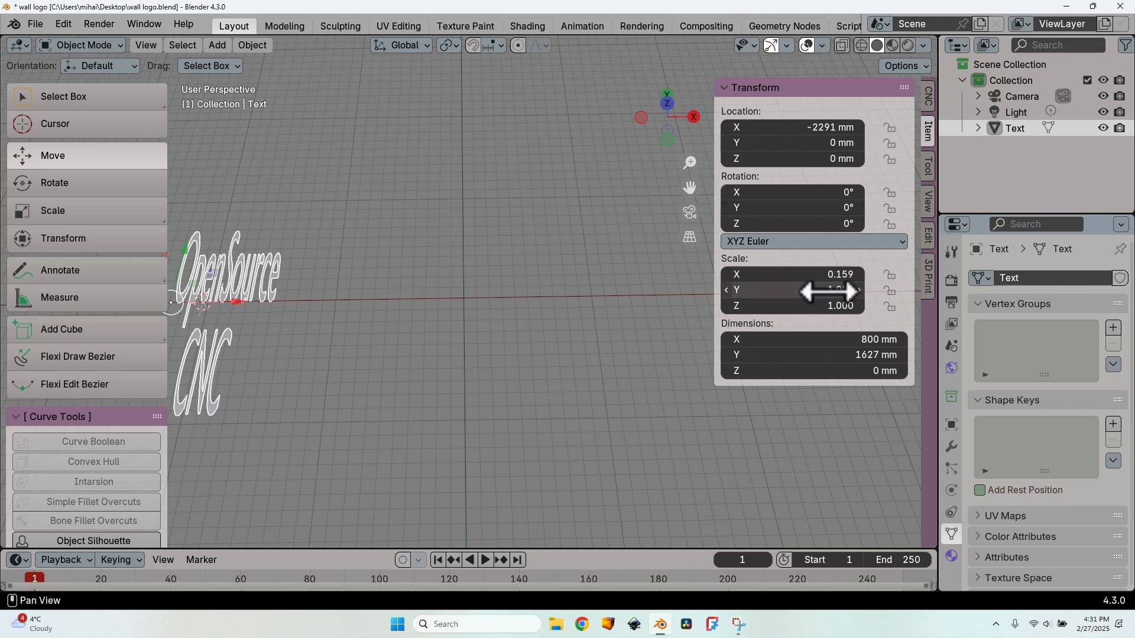
{"action": "left_click", "coordinate": [824, 290]}
{"action": "key", "text": "ctrl+v"}
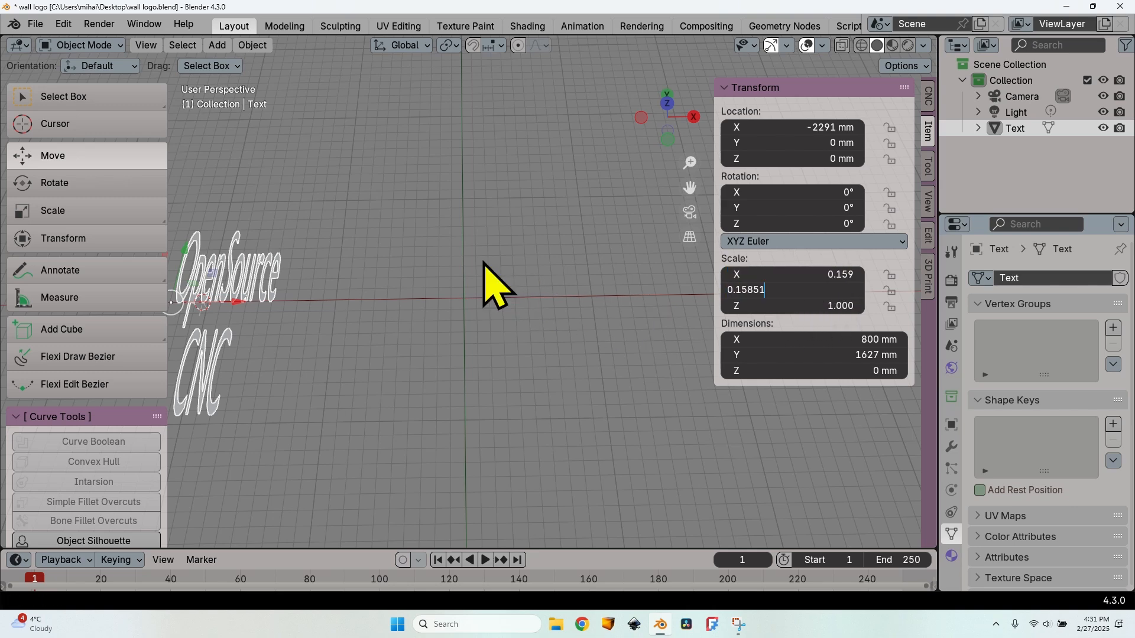
{"action": "key", "text": "Return"}
- Move the logo along X to about -386 mm to centre it on the world origin, and apply all transforms
{"action": "left_click_drag", "start_coordinate": [229, 304], "coordinate": [476, 308]}
{"action": "key", "text": "ctrl+a"}
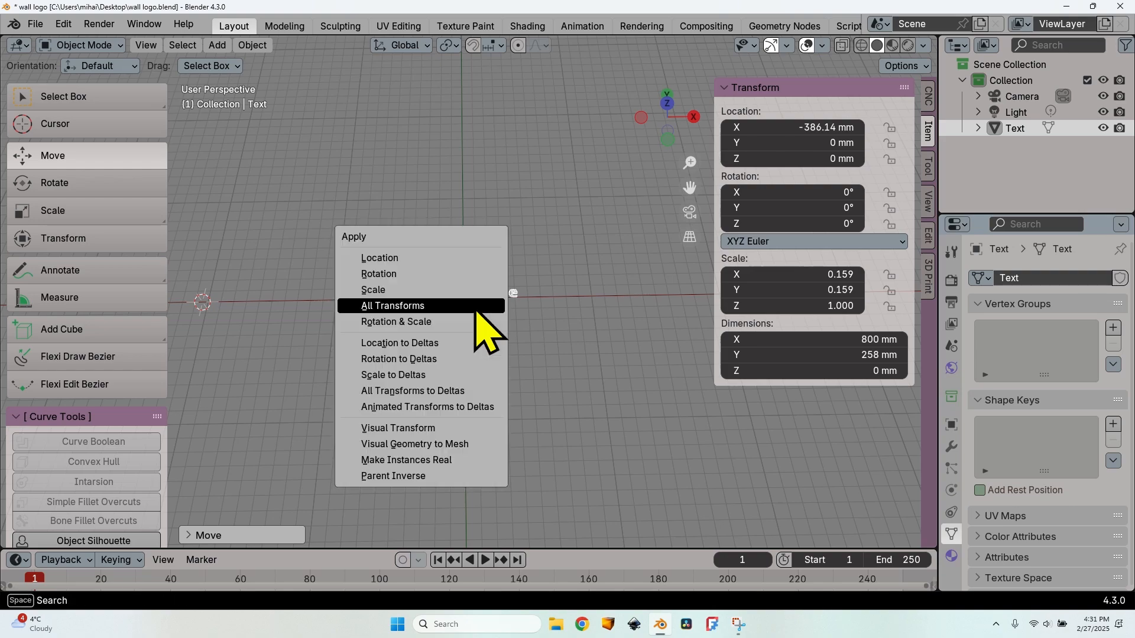
{"action": "left_click", "coordinate": [426, 308]}
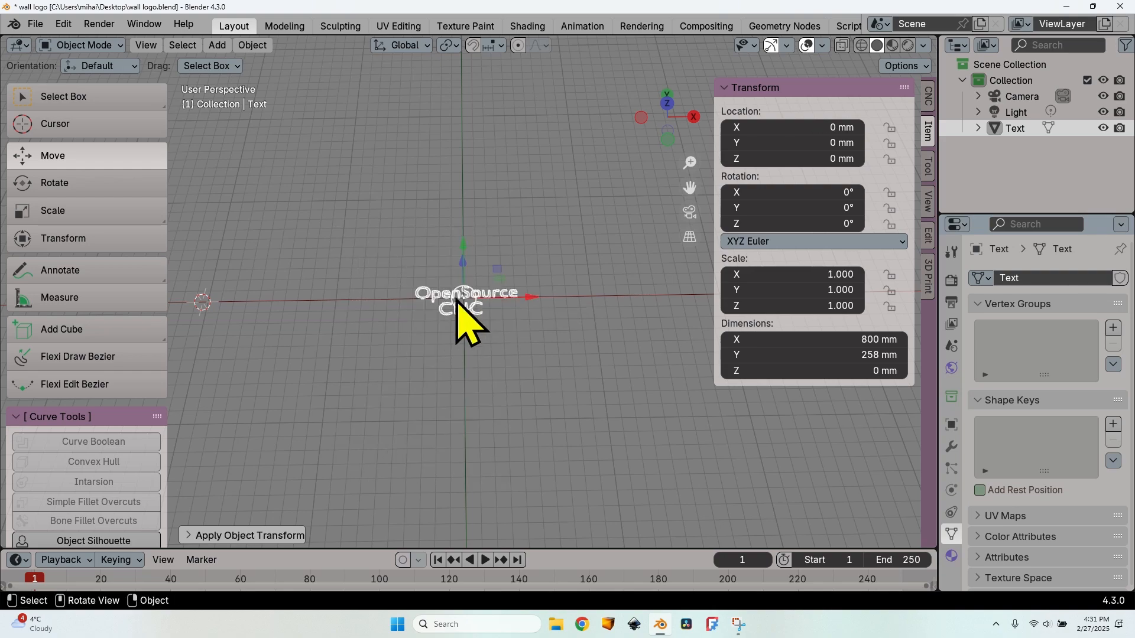
{"action": "scroll", "coordinate": [464, 310], "scroll_direction": "up", "scroll_amount": 5}
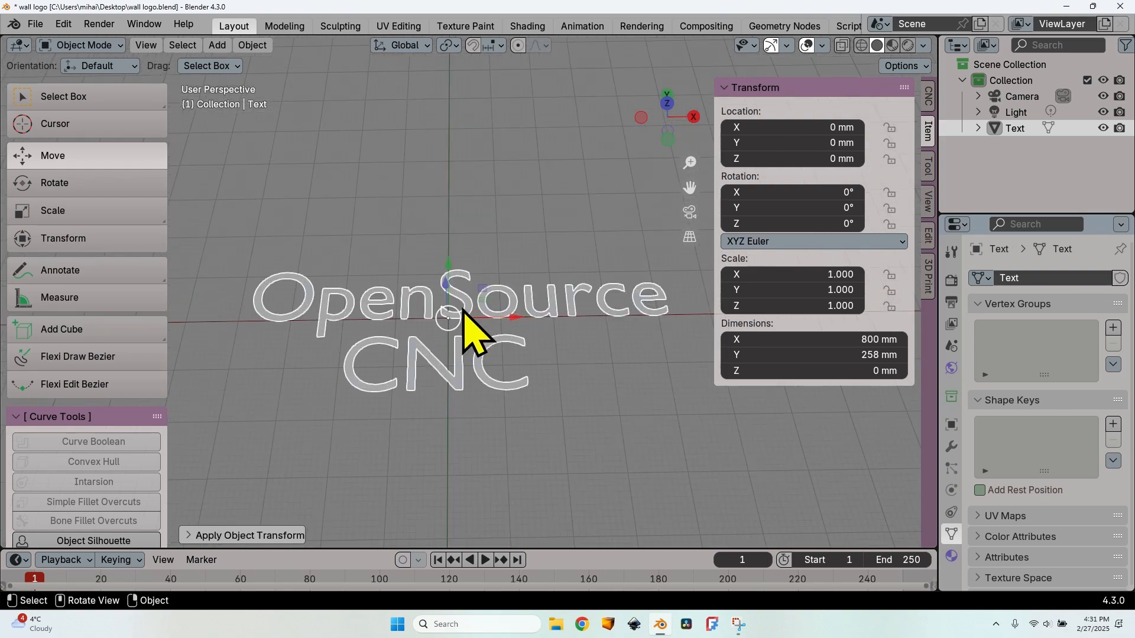
- Snap the 3D cursor to the world origin
{"action": "scroll", "coordinate": [464, 312], "scroll_direction": "down", "scroll_amount": 7}
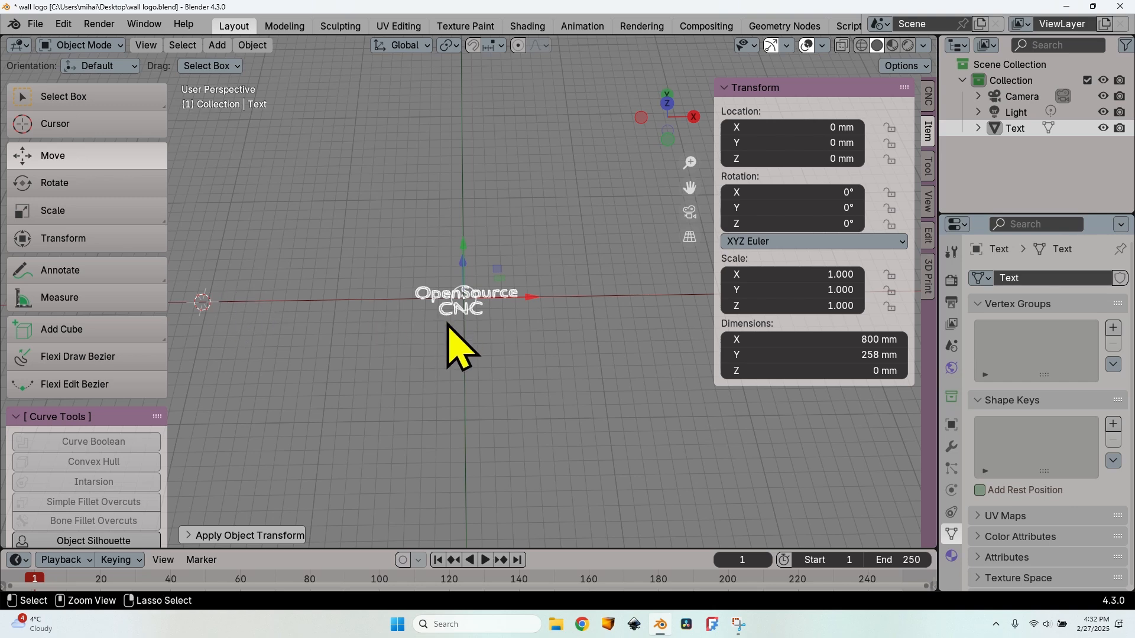
{"action": "key", "text": "shift+s"}
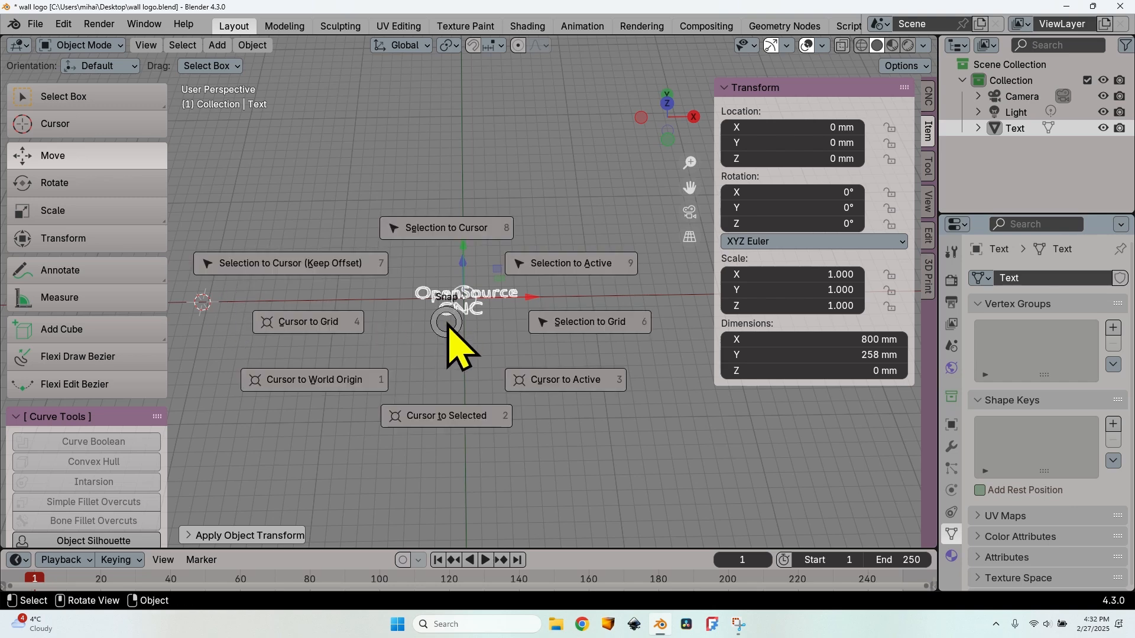
{"action": "left_click", "coordinate": [330, 383]}
{"action": "scroll", "coordinate": [462, 319], "scroll_direction": "up", "scroll_amount": 3}
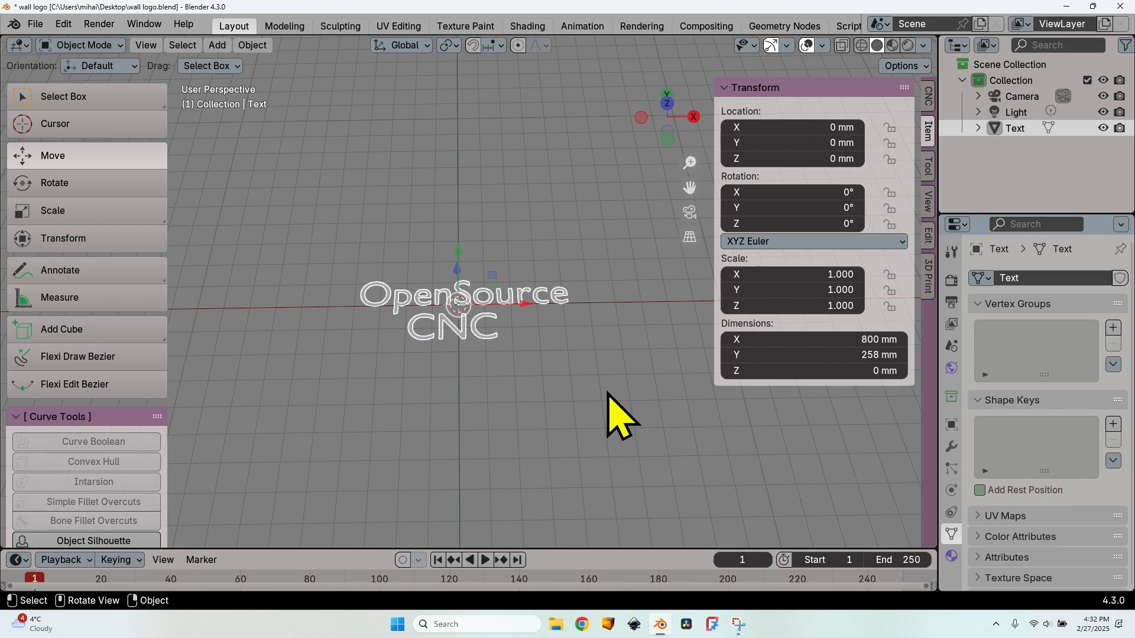
- Convert the logo mesh to a curve object
{"action": "left_click", "coordinate": [252, 46]}
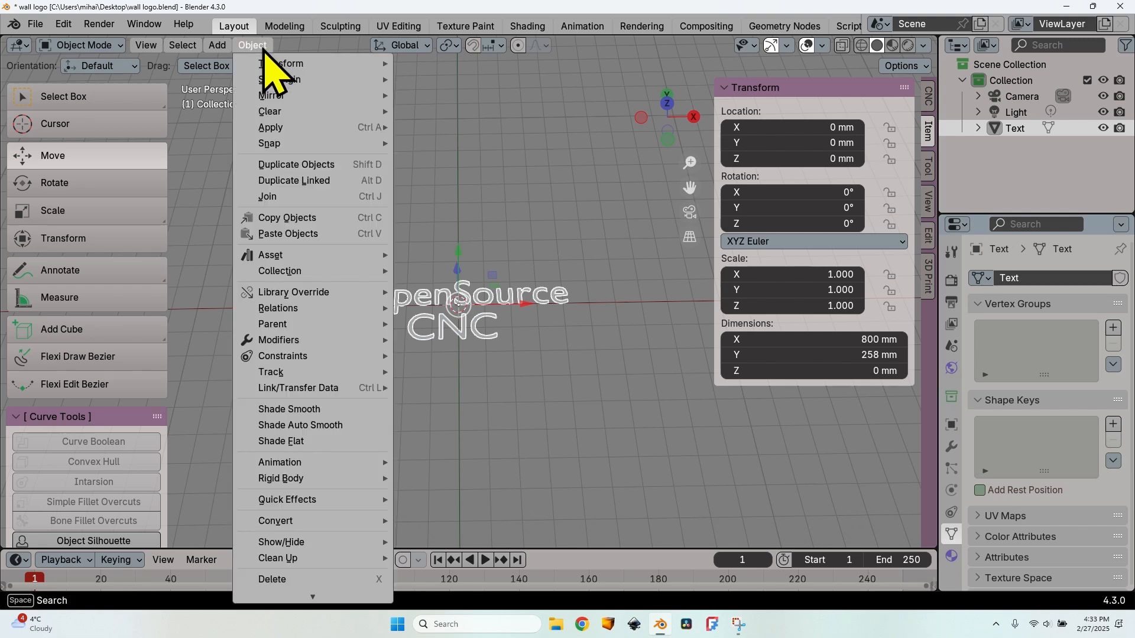
{"action": "mouse_move", "coordinate": [332, 520]}
{"action": "left_click", "coordinate": [441, 516]}
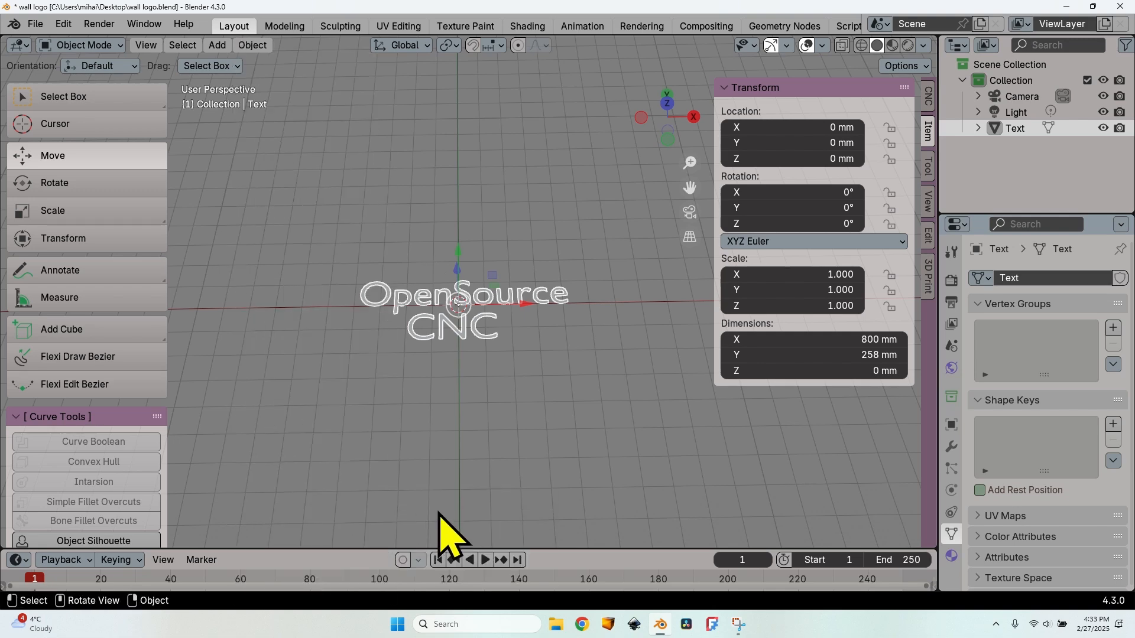
{"action": "left_click", "coordinate": [253, 45]}
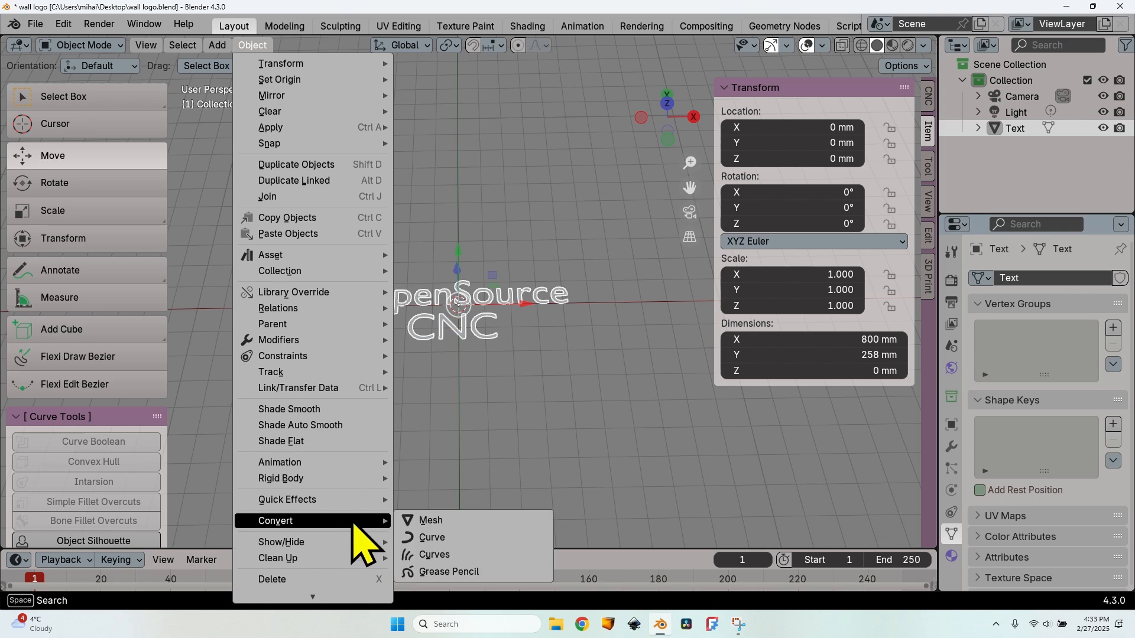
{"action": "left_click", "coordinate": [455, 536]}
{"action": "scroll", "coordinate": [437, 310], "scroll_direction": "up", "scroll_amount": 5}
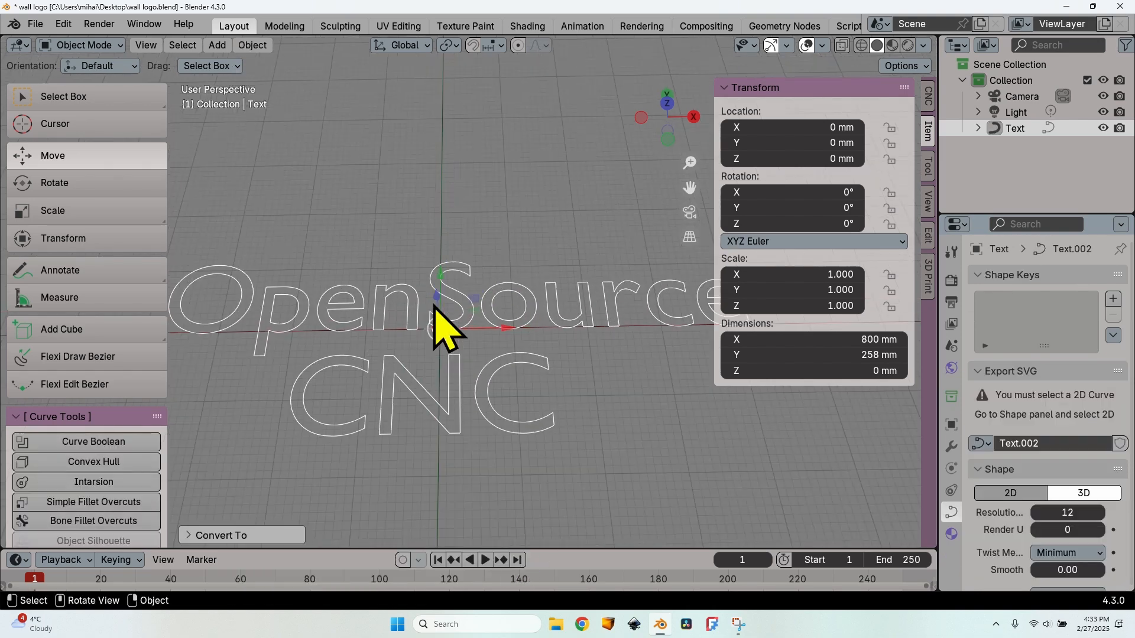
{"action": "scroll", "coordinate": [540, 400], "scroll_direction": "down", "scroll_amount": 2}
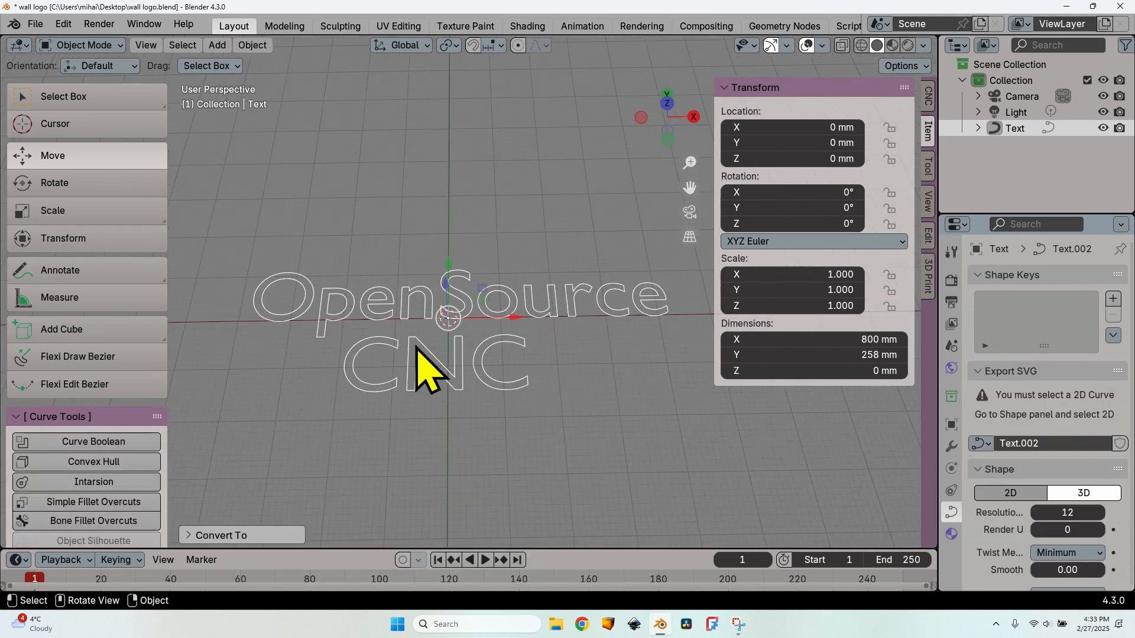
- Export the logo curve to the Desktop as wall logo.svg, with Selection only enabled and the unit set to Centimeter
{"action": "left_click", "coordinate": [36, 24]}
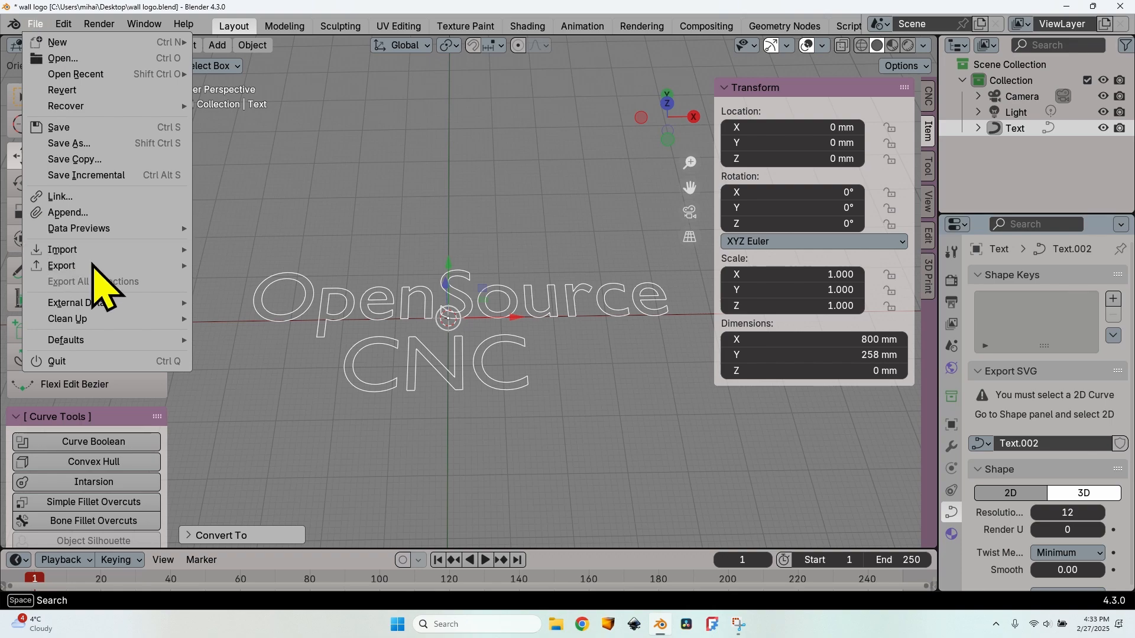
{"action": "mouse_move", "coordinate": [109, 266]}
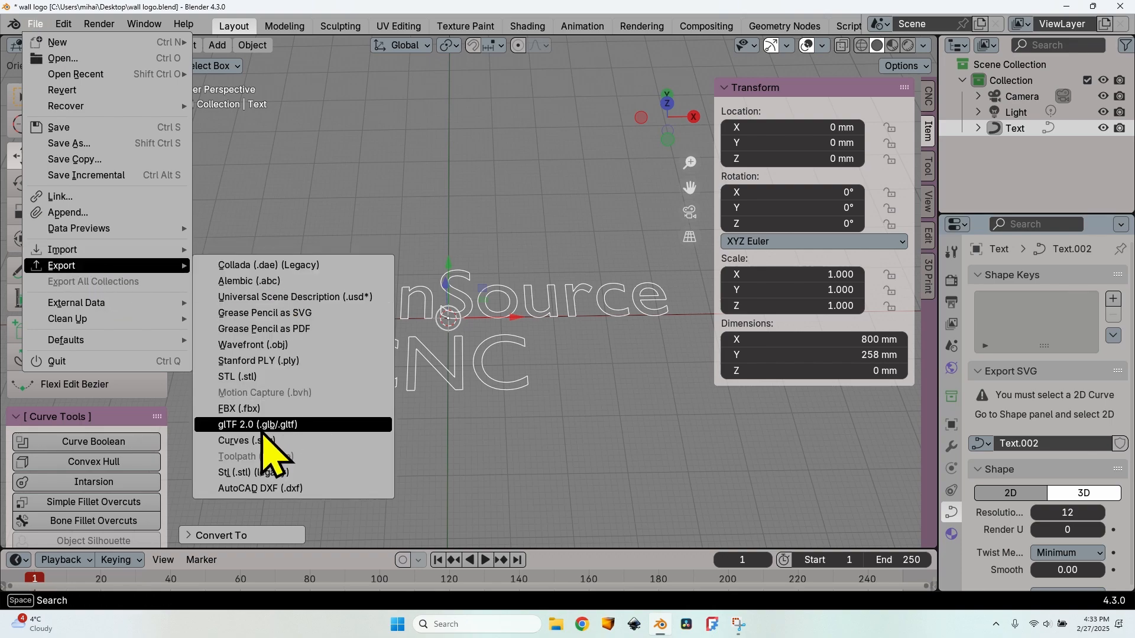
{"action": "left_click", "coordinate": [263, 442]}
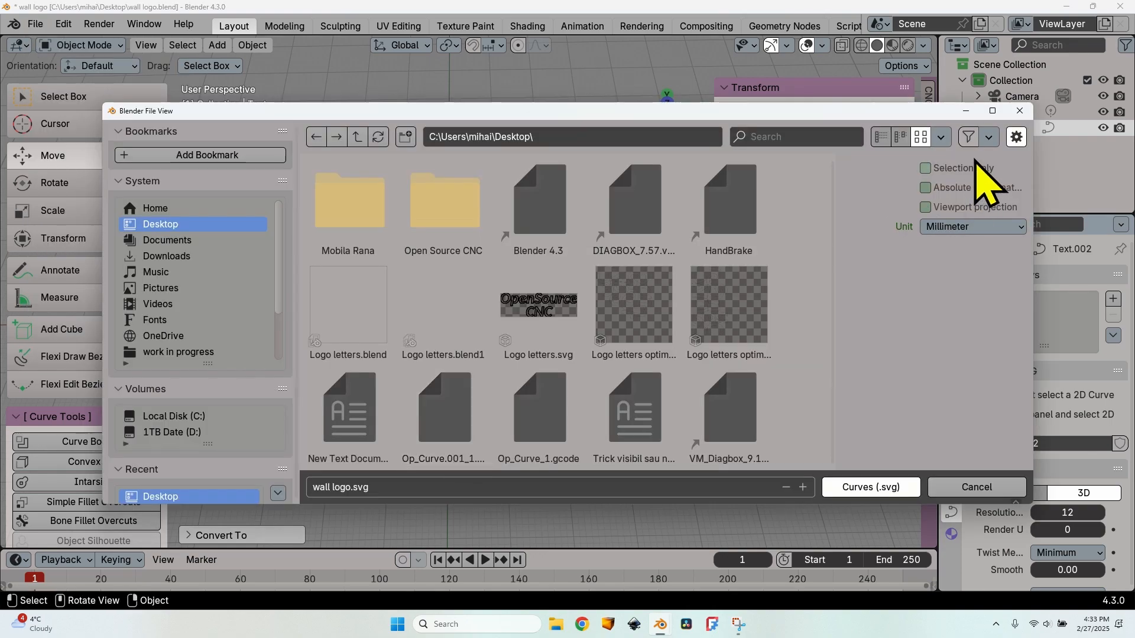
{"action": "left_click", "coordinate": [926, 169]}
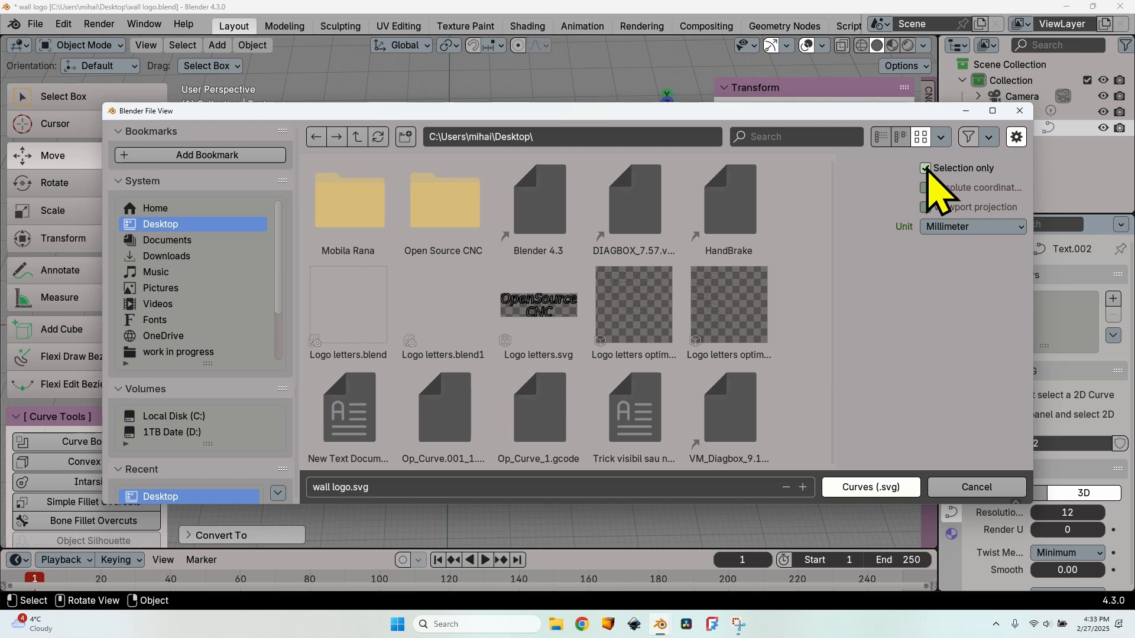
{"action": "left_click", "coordinate": [969, 226]}
{"action": "left_click", "coordinate": [976, 316]}
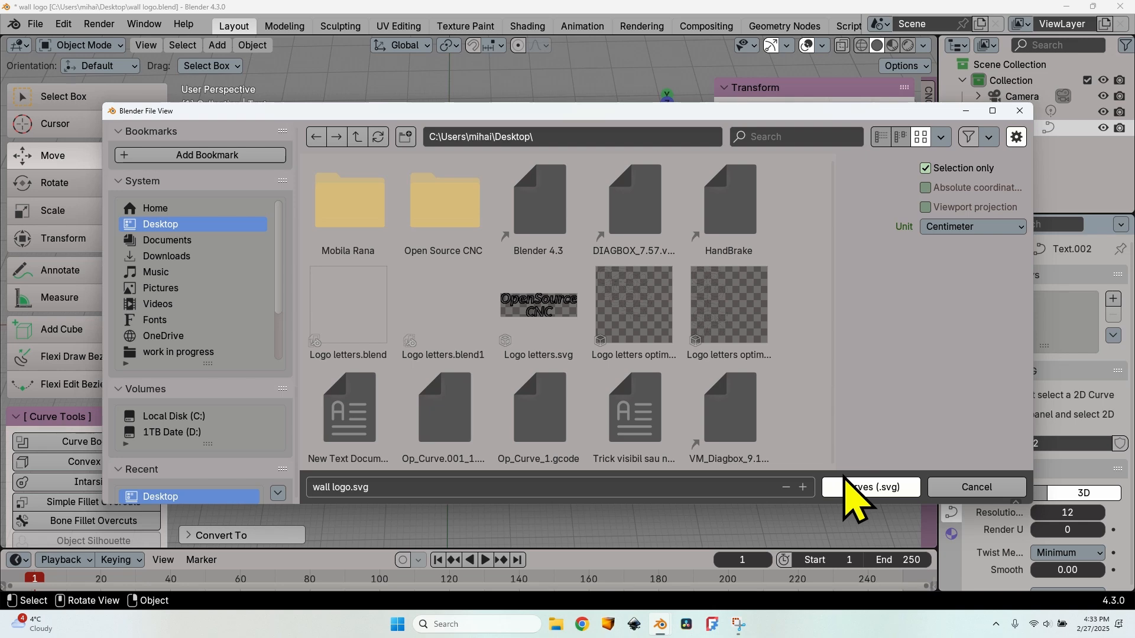
{"action": "left_click", "coordinate": [875, 488]}
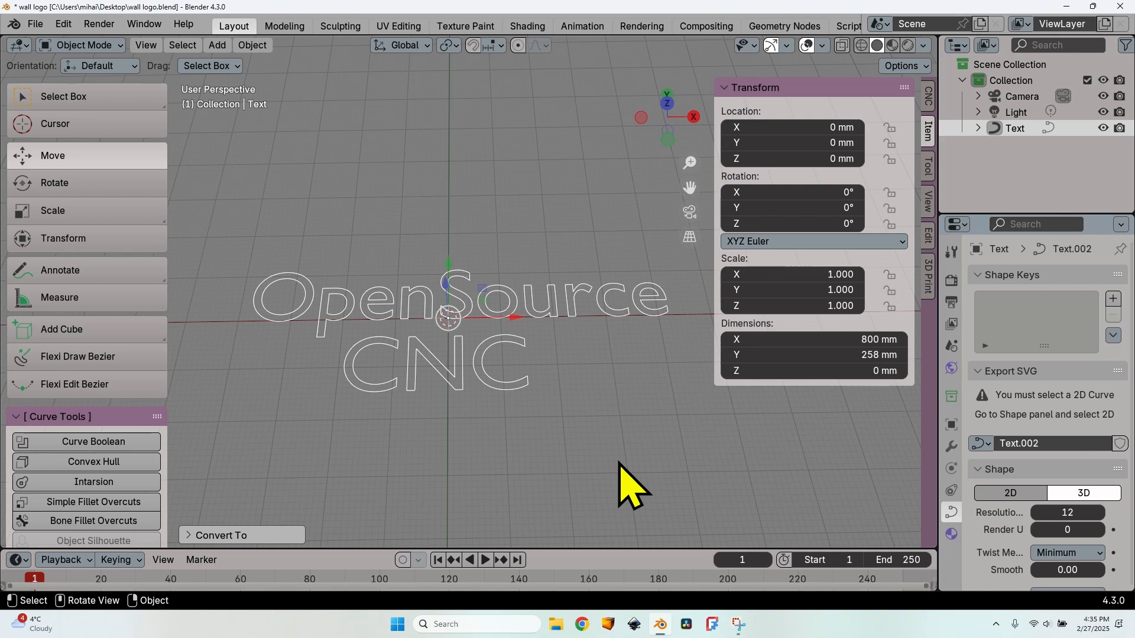
- Switch to Chrome and examine the deepnest releases page, expanding the v1.3.1 assets to compare the Windows downloads
{"action": "left_click", "coordinate": [582, 625]}
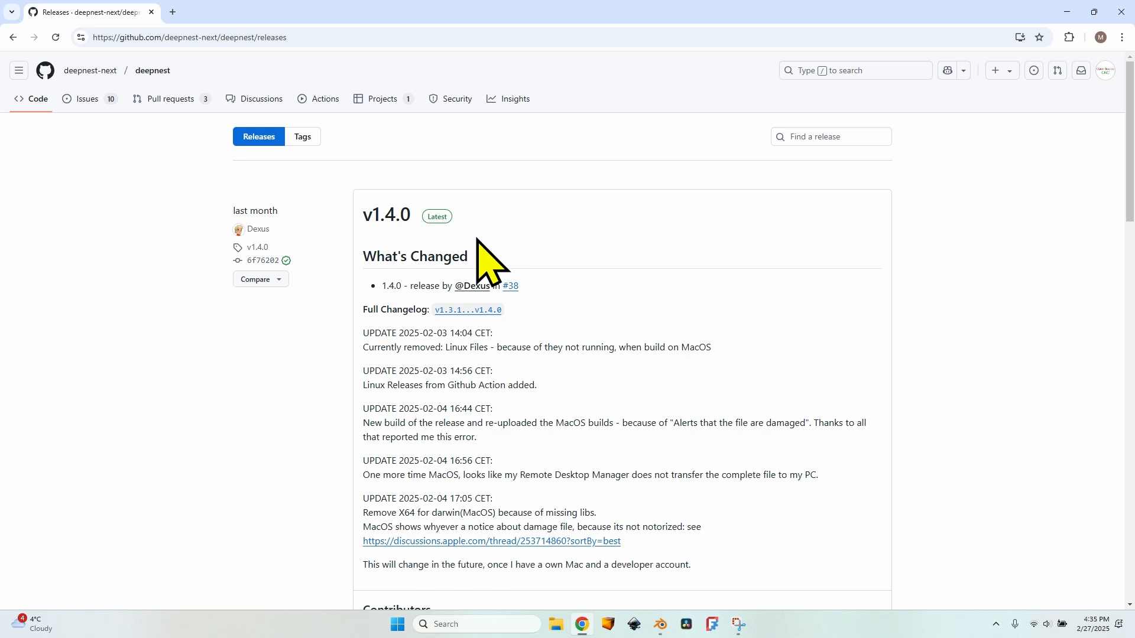
{"action": "scroll", "coordinate": [482, 260], "scroll_direction": "down", "scroll_amount": 9}
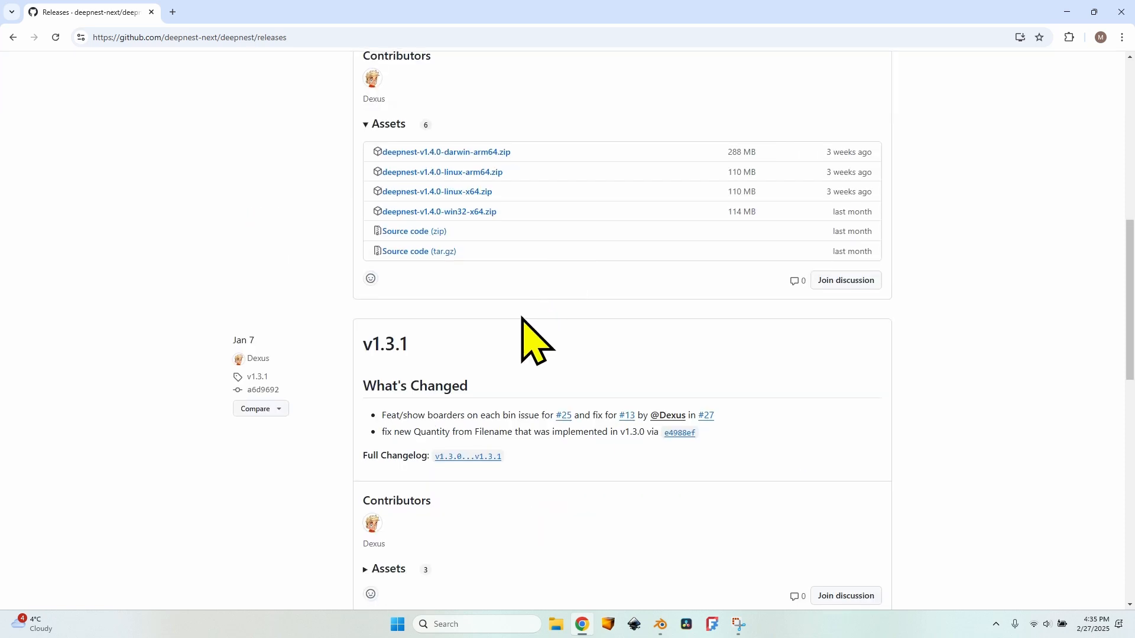
{"action": "scroll", "coordinate": [467, 290], "scroll_direction": "down", "scroll_amount": 2}
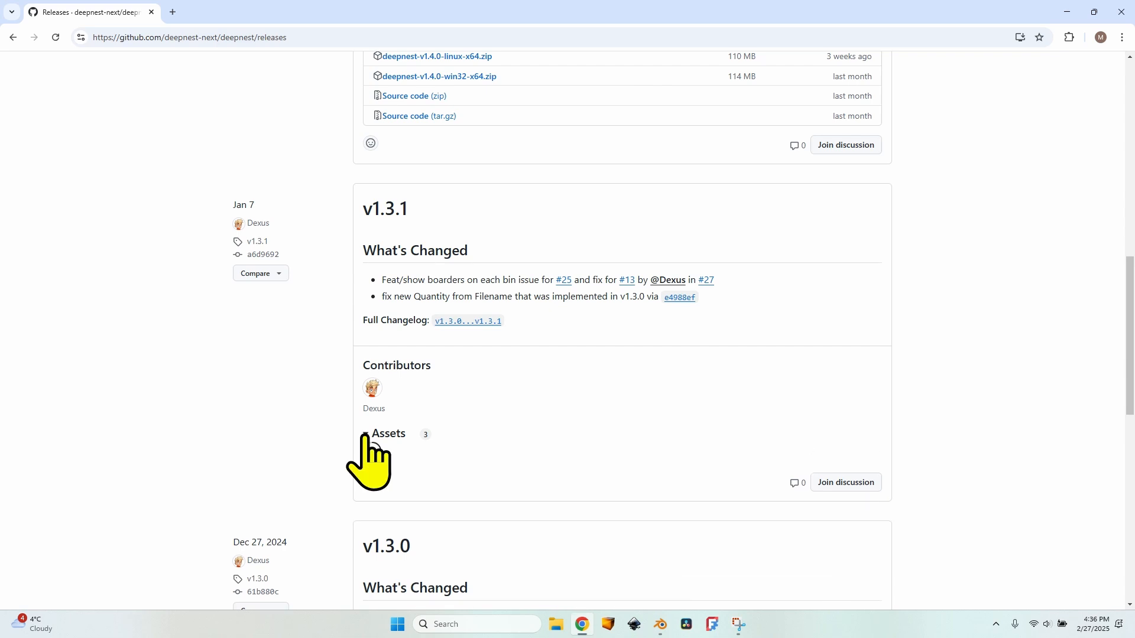
{"action": "left_click", "coordinate": [388, 435]}
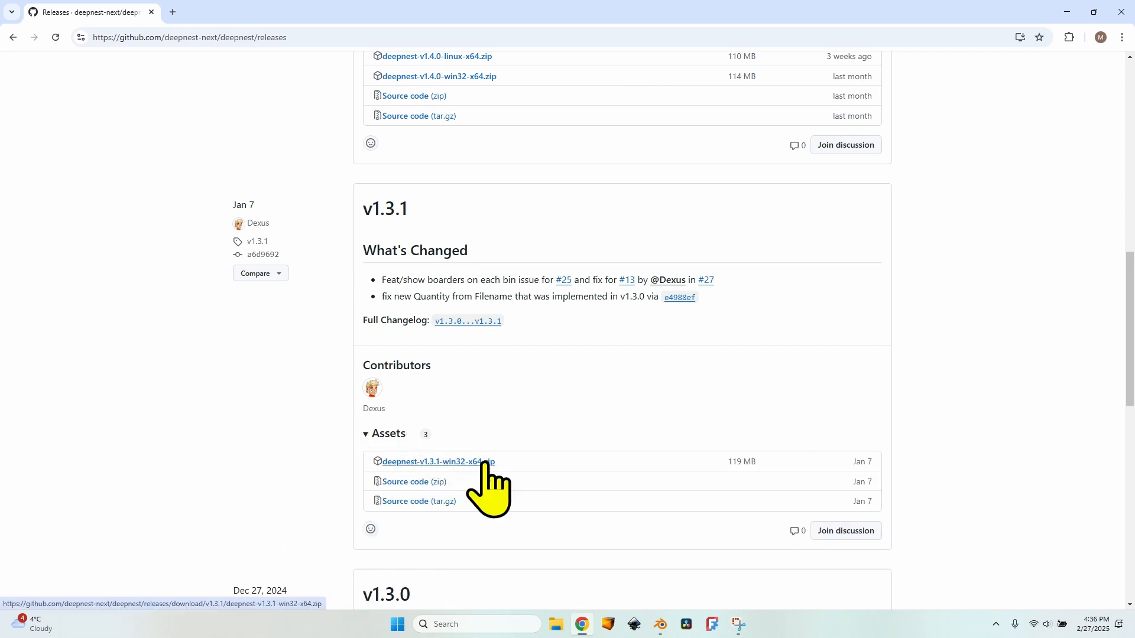
{"action": "scroll", "coordinate": [576, 354], "scroll_direction": "up", "scroll_amount": 5}
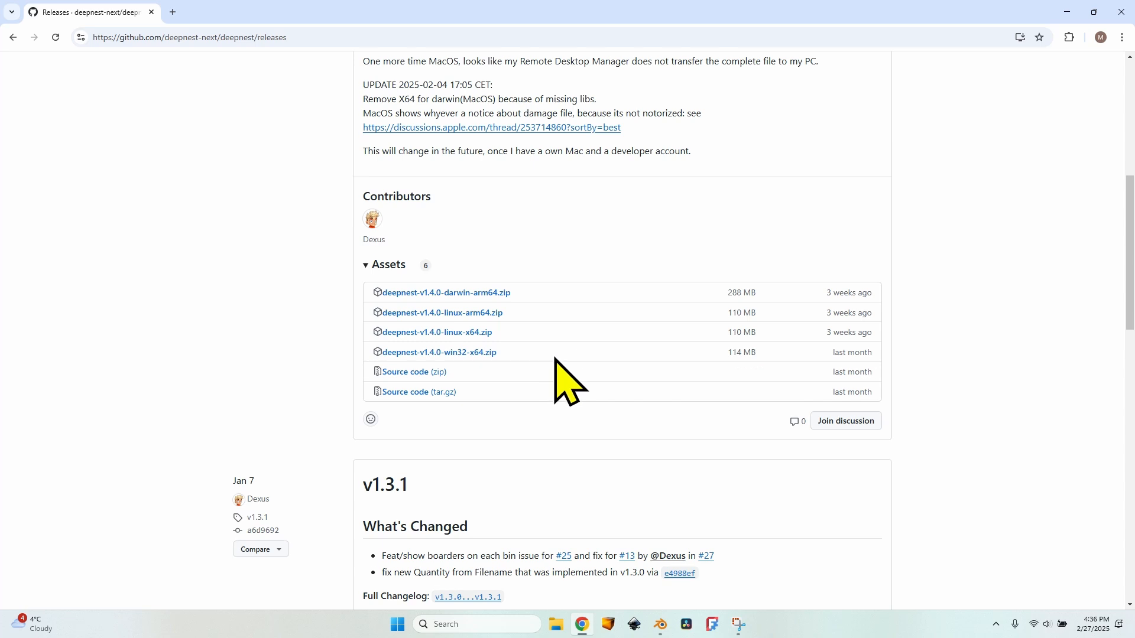
{"action": "scroll", "coordinate": [558, 357], "scroll_direction": "down", "scroll_amount": 1}
{"action": "scroll", "coordinate": [556, 359], "scroll_direction": "down", "scroll_amount": 5}
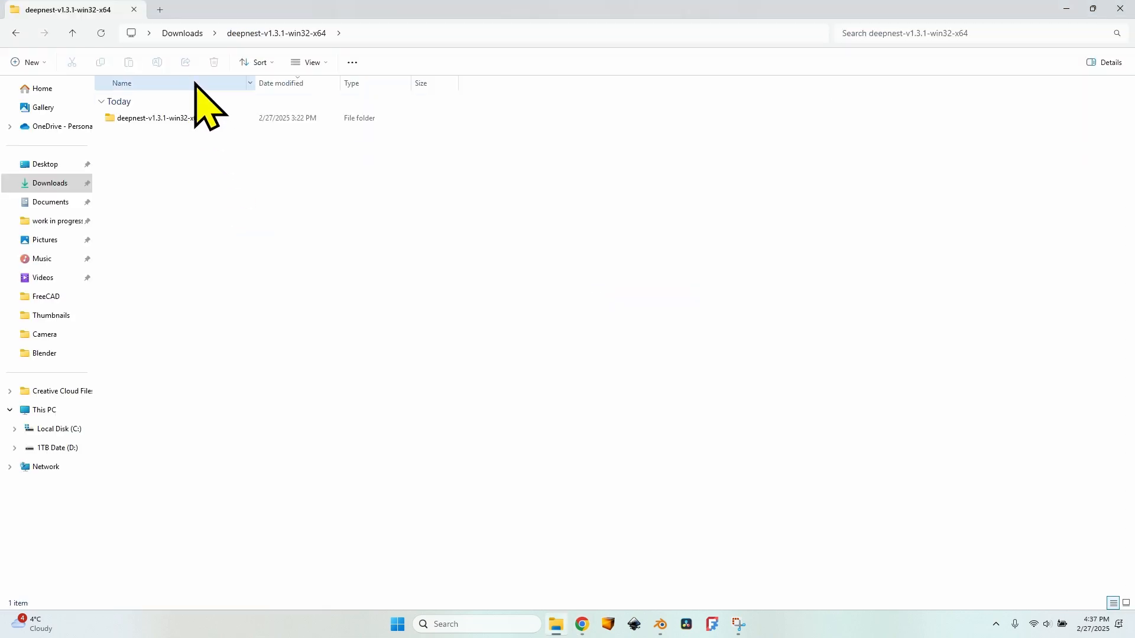
- Open the extracted deepnest-v1.3.1-win32-x64 folder in File Explorer and run deepnest-v1.3.1.exe, accepting the security warning
{"action": "left_click", "coordinate": [201, 118]}
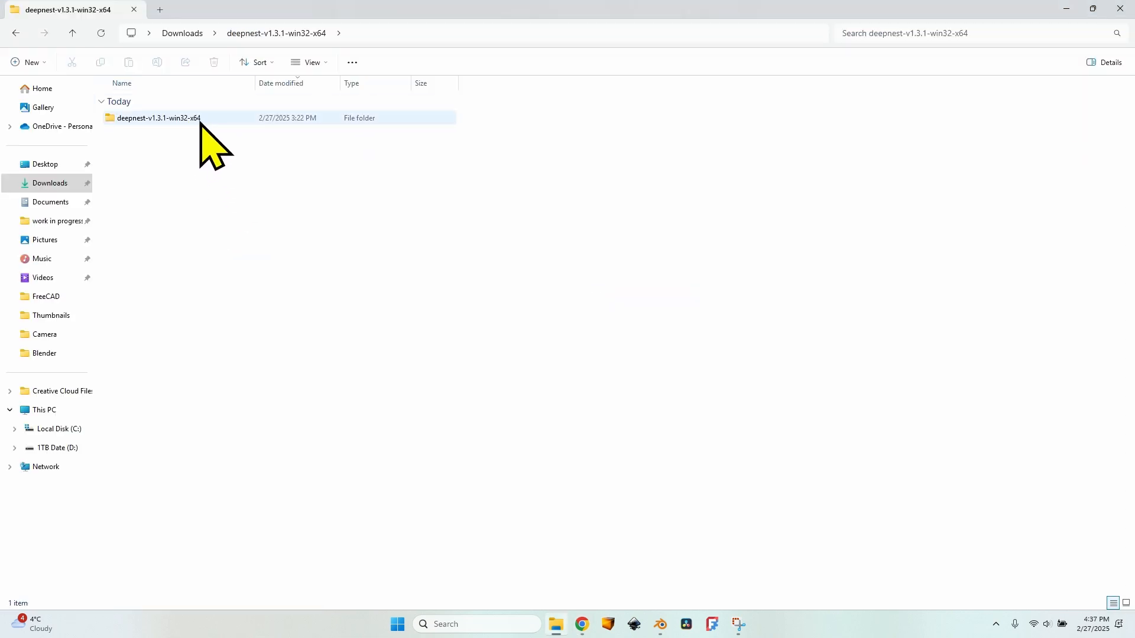
{"action": "double_click", "coordinate": [204, 118]}
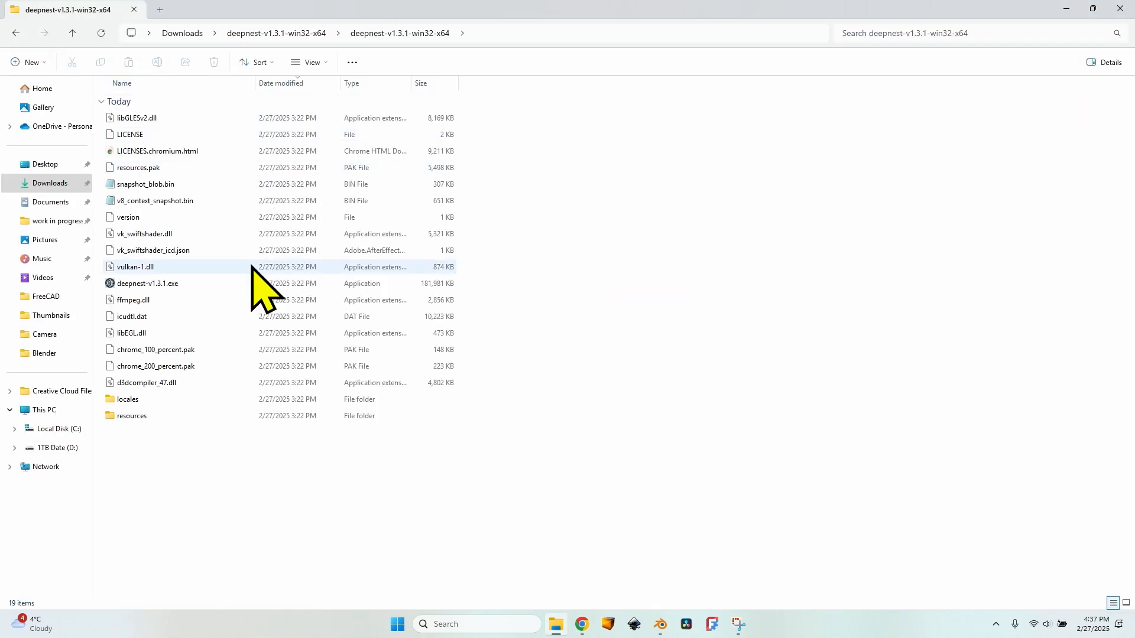
{"action": "double_click", "coordinate": [161, 285]}
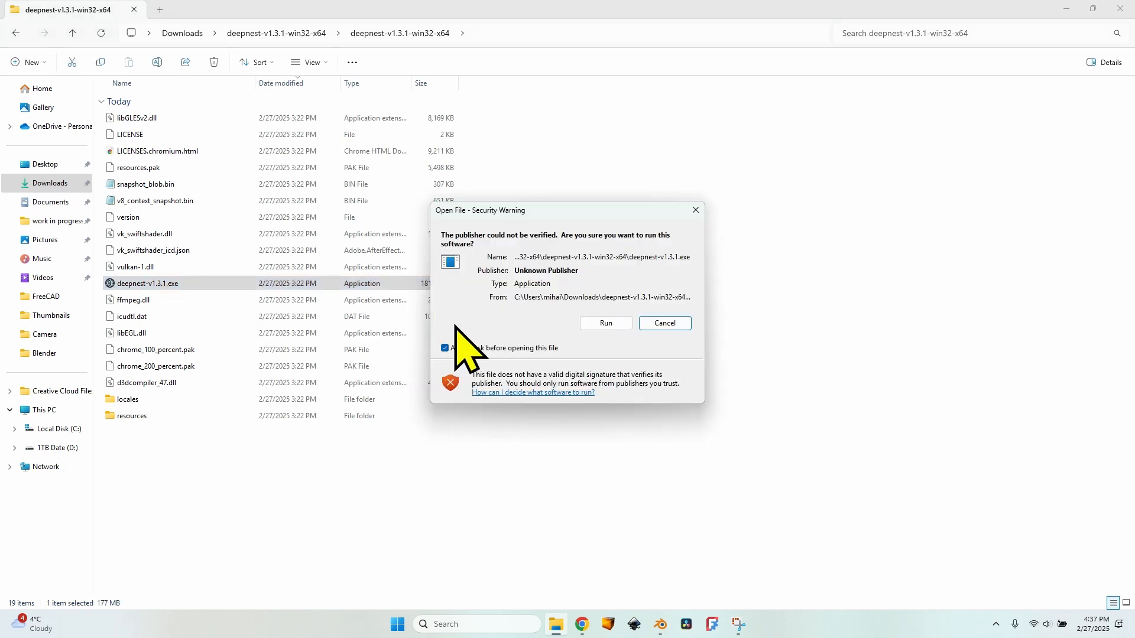
{"action": "left_click", "coordinate": [609, 320]}
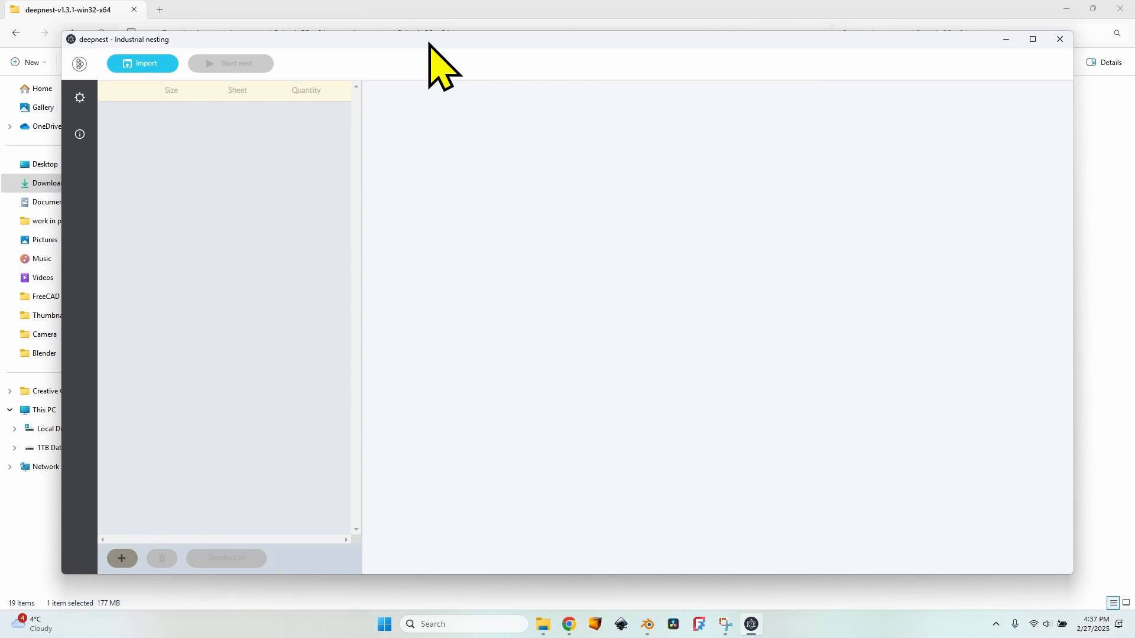
- Import wall logo.svg from the Desktop into deepnest and inspect the imported letter outlines
{"action": "left_click", "coordinate": [142, 67]}
{"action": "left_click", "coordinate": [470, 121]}
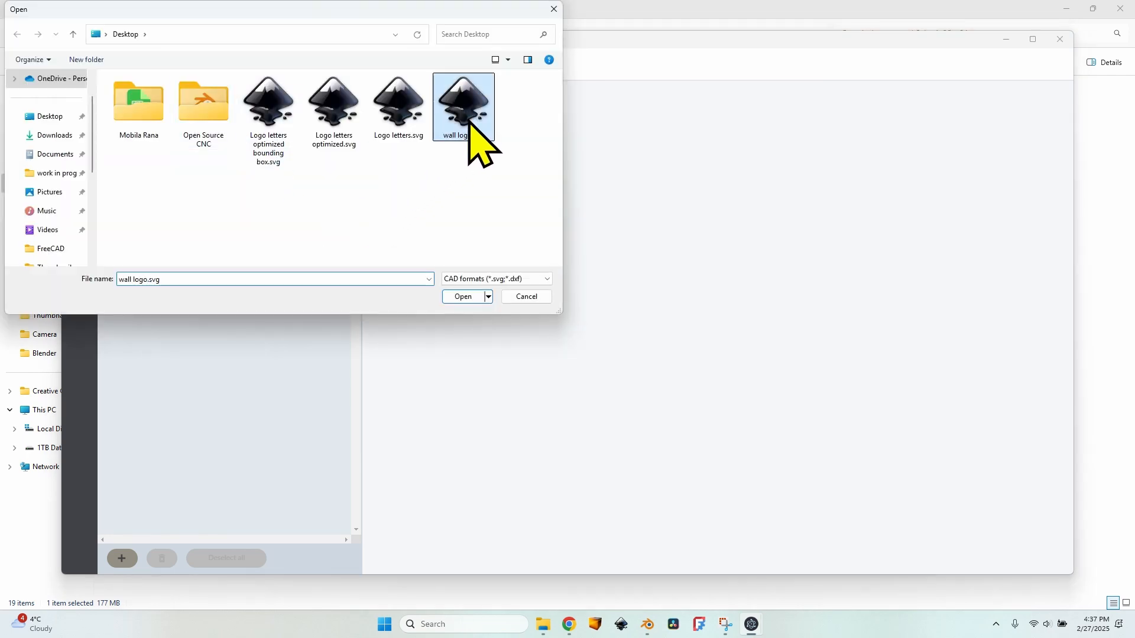
{"action": "left_click", "coordinate": [463, 297]}
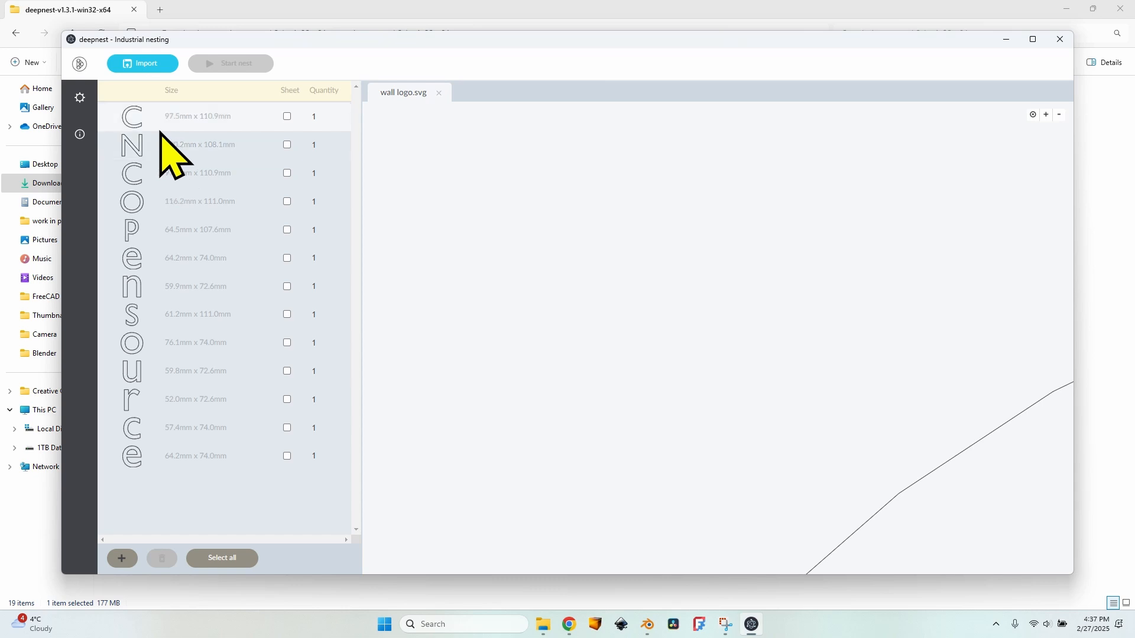
{"action": "scroll", "coordinate": [645, 316], "scroll_direction": "up", "scroll_amount": 5}
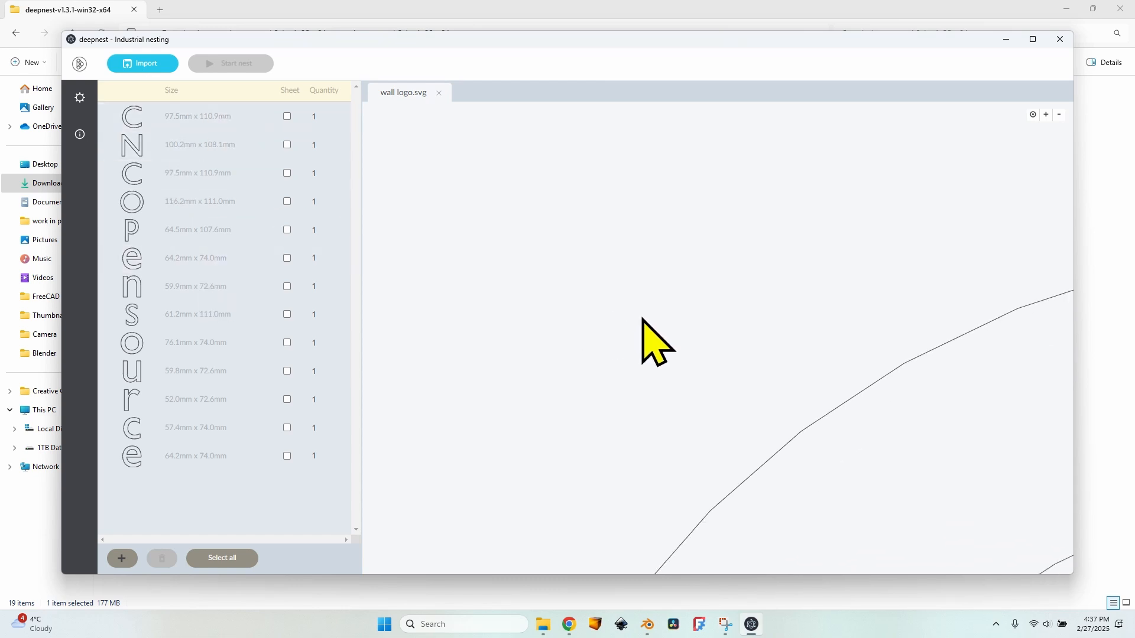
{"action": "scroll", "coordinate": [661, 331], "scroll_direction": "down", "scroll_amount": 5}
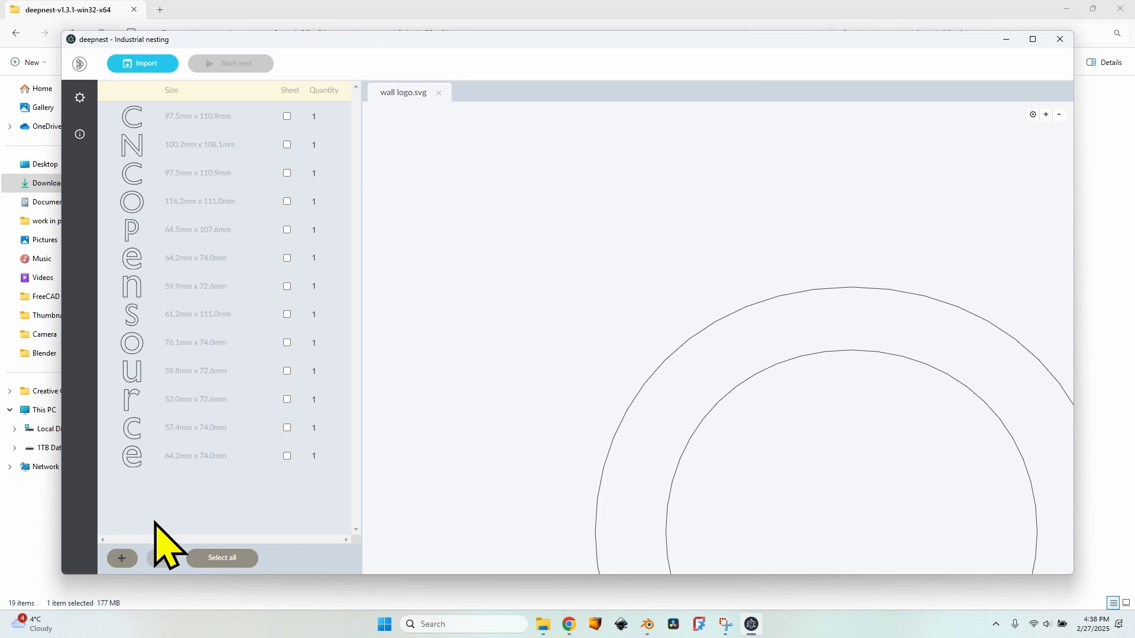
- Add a nesting sheet 359 mm wide and 443 mm high
{"action": "left_click", "coordinate": [122, 559]}
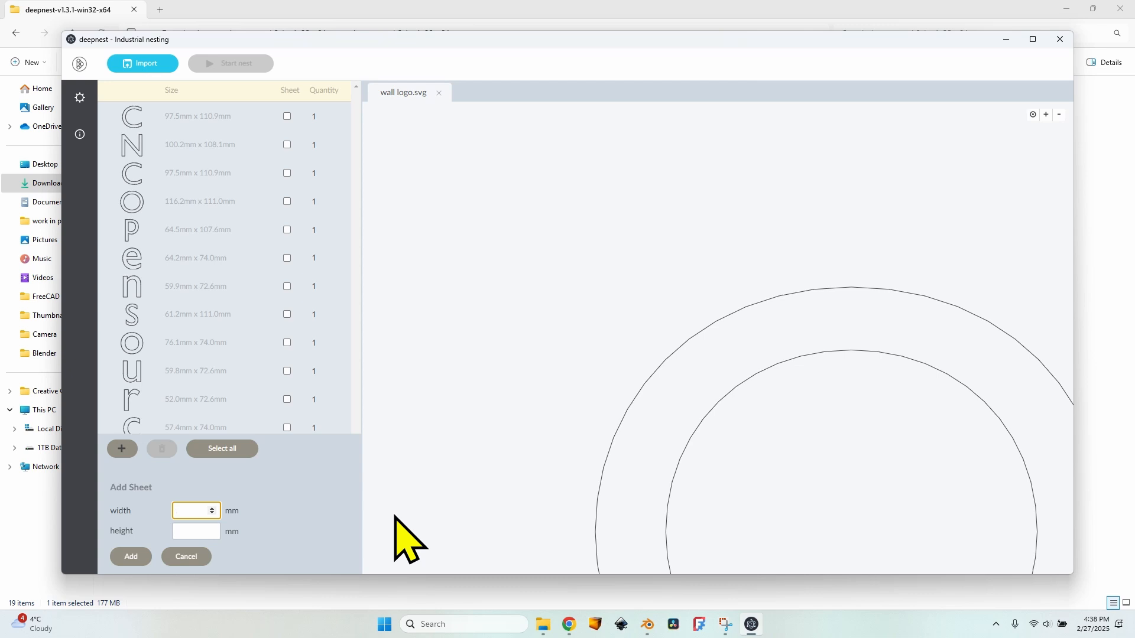
{"action": "type", "text": "359"}
{"action": "key", "text": "Tab"}
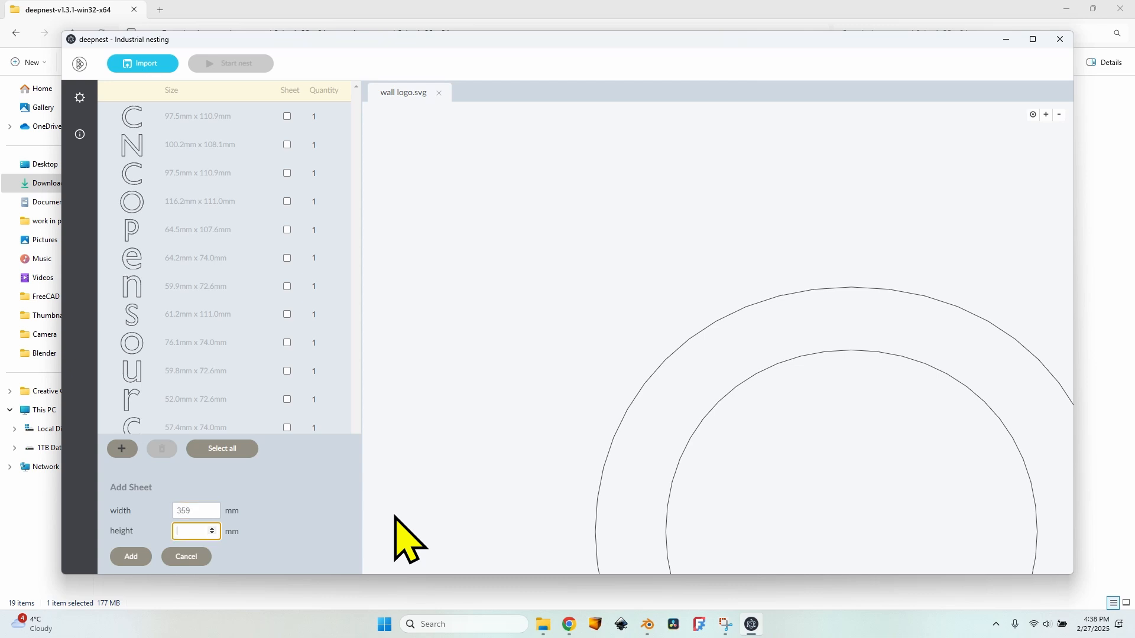
{"action": "type", "text": "443"}
{"action": "left_click", "coordinate": [126, 556]}
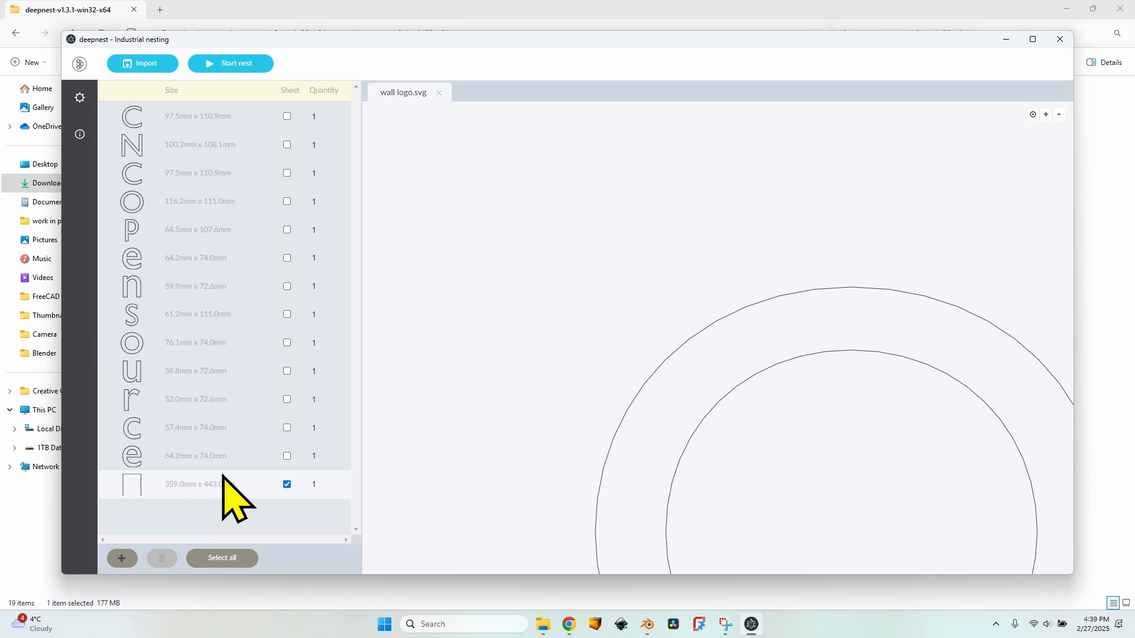
- Open the nesting configuration, check the space between parts, and set Part rotations to 8
{"action": "left_click", "coordinate": [80, 98]}
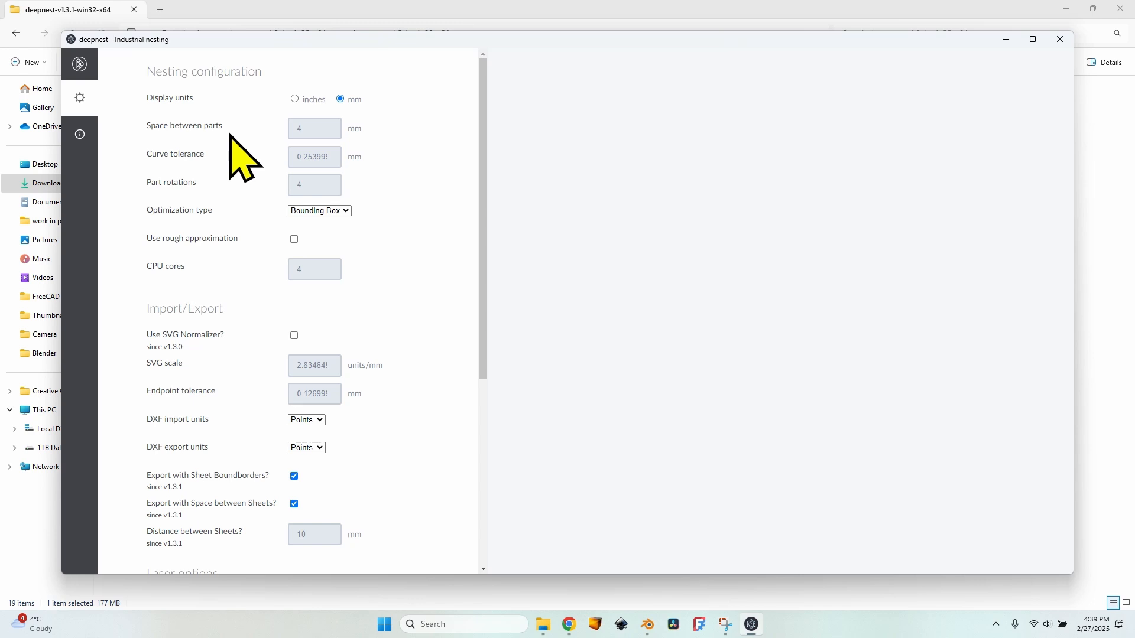
{"action": "mouse_move", "coordinate": [307, 131]}
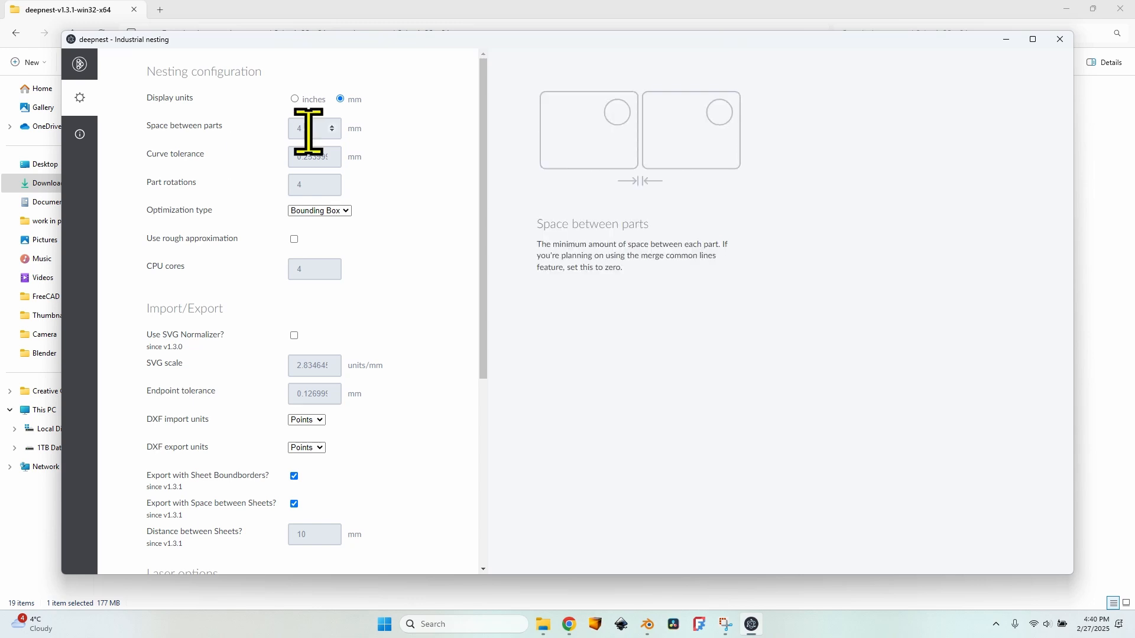
{"action": "double_click", "coordinate": [307, 129]}
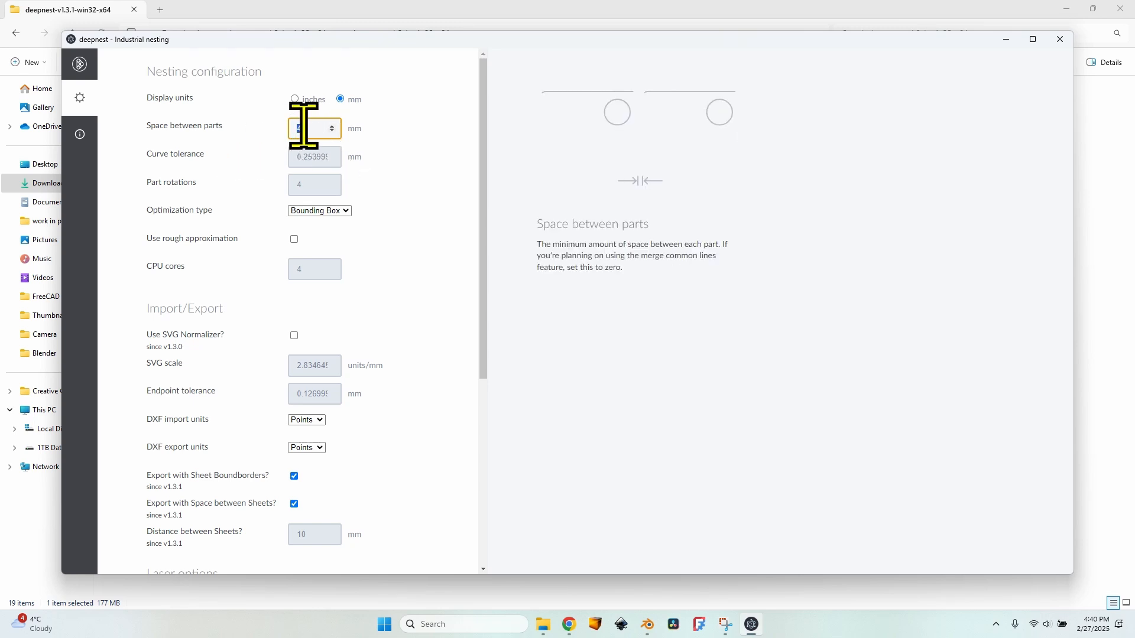
{"action": "left_click", "coordinate": [231, 131]}
{"action": "mouse_move", "coordinate": [311, 124]}
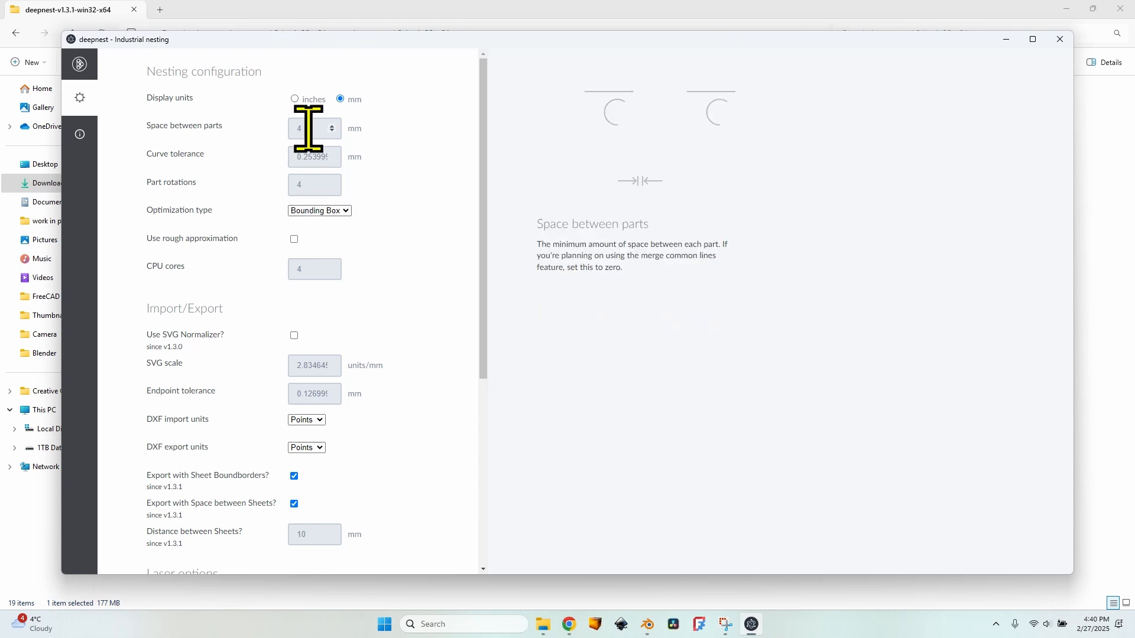
{"action": "double_click", "coordinate": [306, 177]}
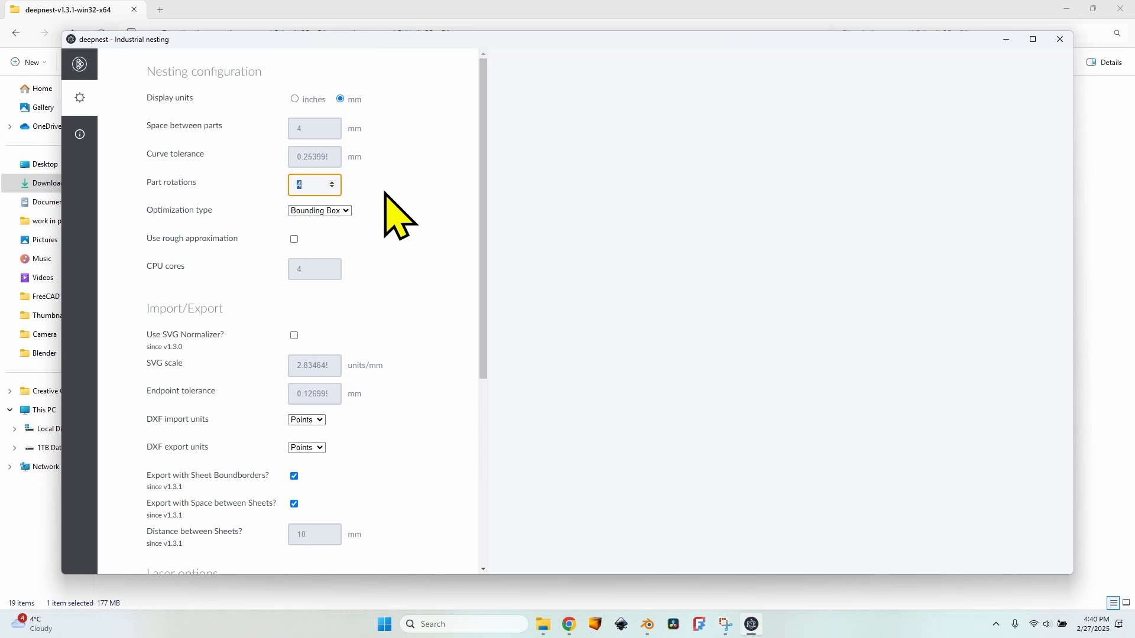
{"action": "type", "text": "8"}
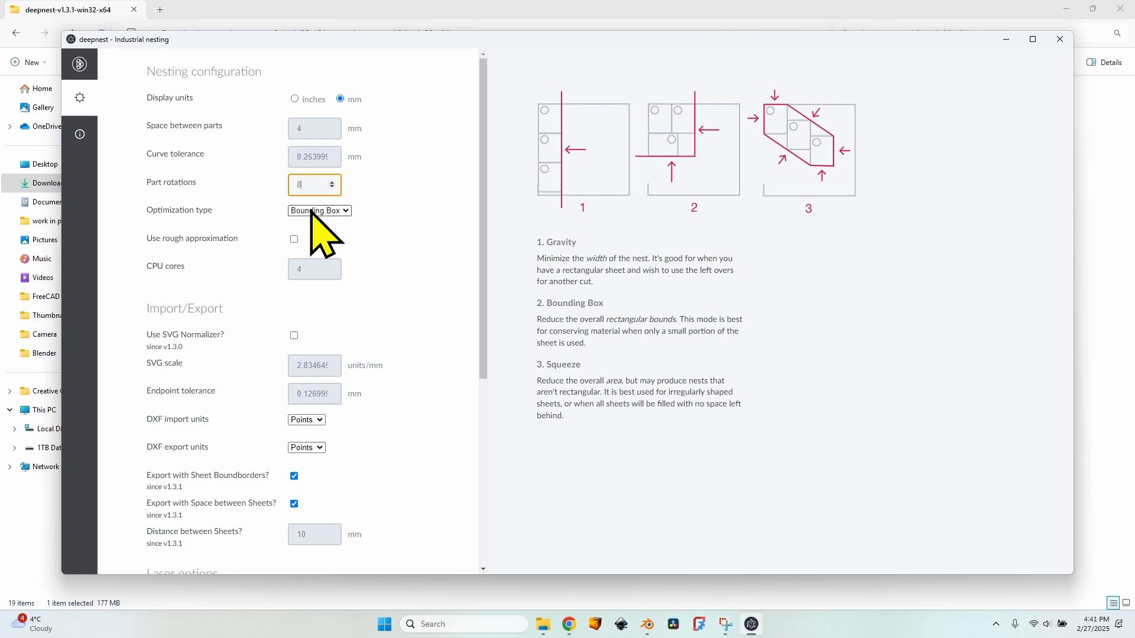
- Set the optimization type to Squeeze, review the export, laser and other settings, and return to the parts list
{"action": "left_click", "coordinate": [313, 211]}
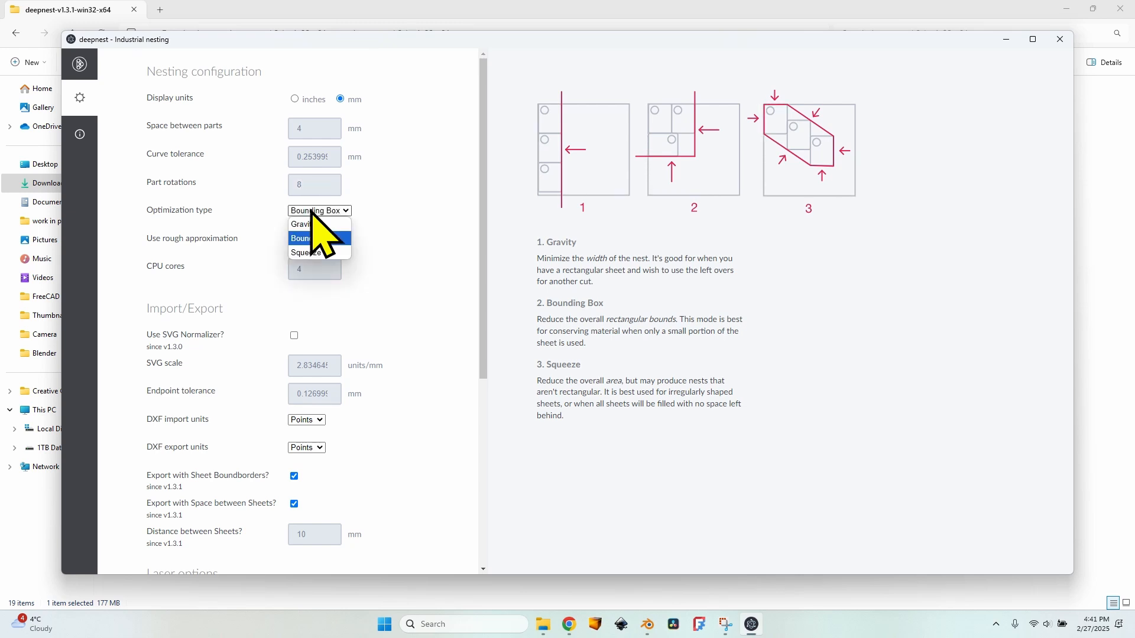
{"action": "left_click", "coordinate": [313, 253]}
{"action": "mouse_move", "coordinate": [322, 212]}
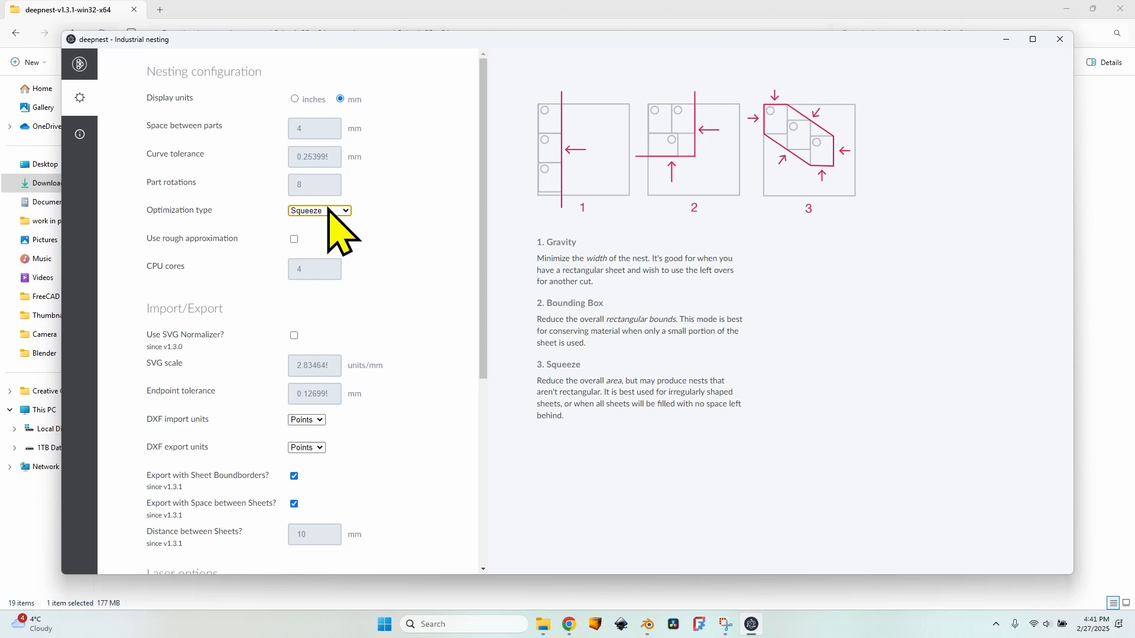
{"action": "mouse_move", "coordinate": [294, 238]}
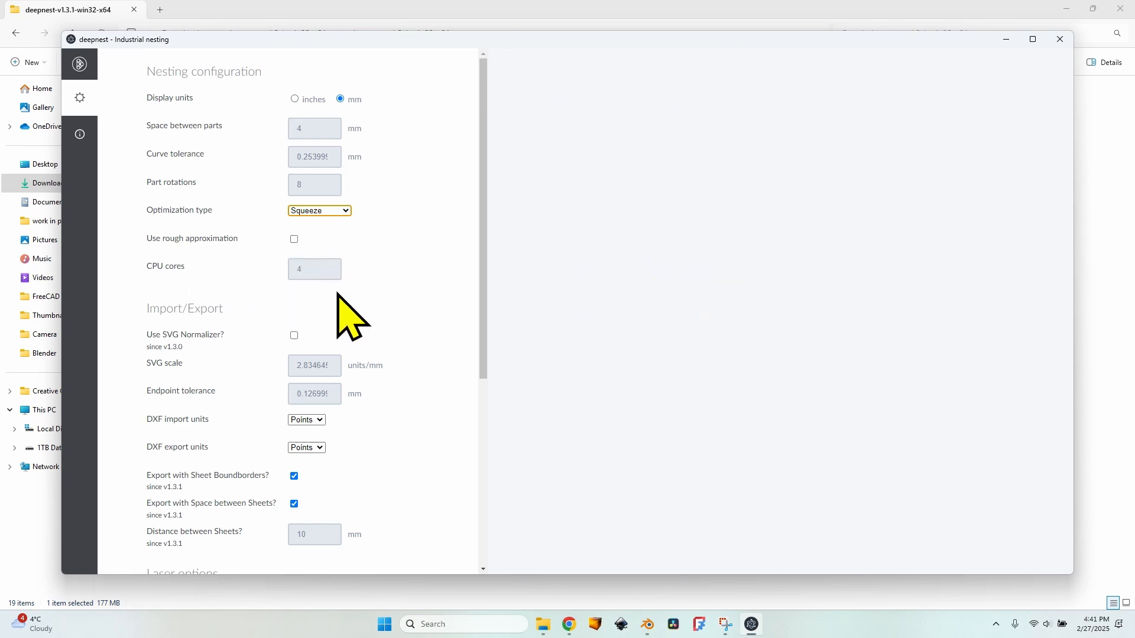
{"action": "scroll", "coordinate": [202, 175], "scroll_direction": "down", "scroll_amount": 2}
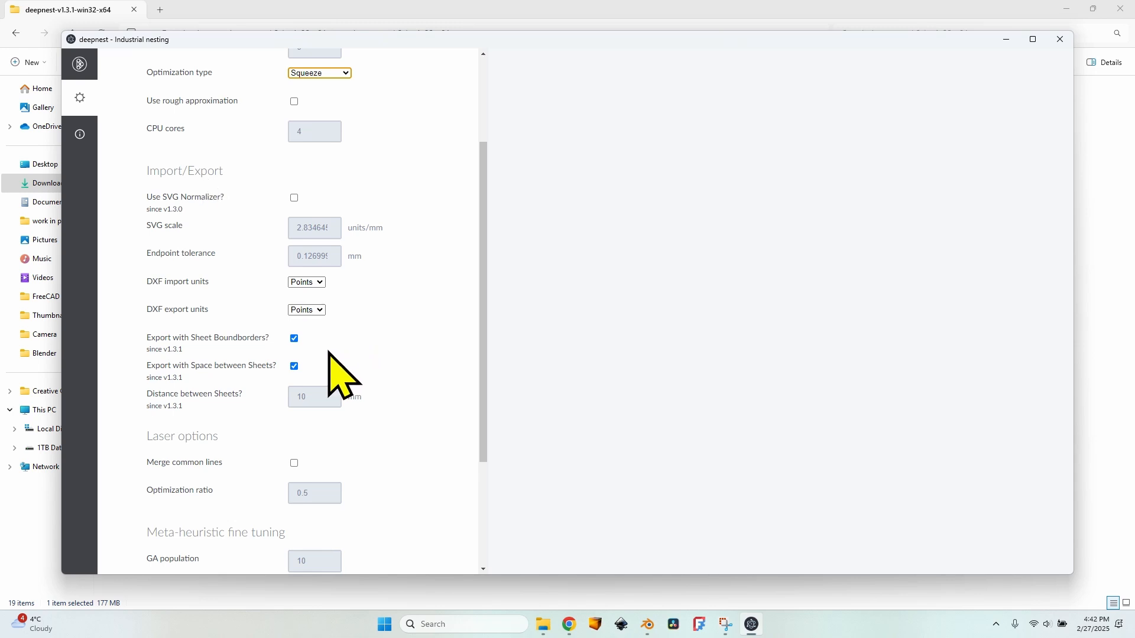
{"action": "left_click", "coordinate": [294, 365]}
{"action": "scroll", "coordinate": [371, 341], "scroll_direction": "down", "scroll_amount": 3}
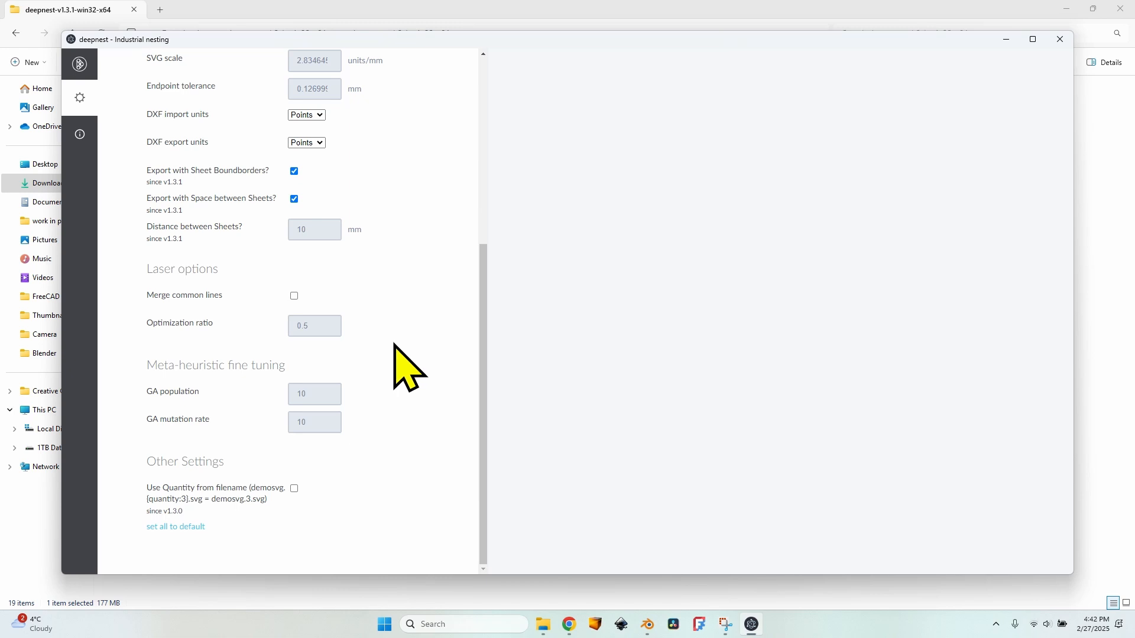
{"action": "mouse_move", "coordinate": [295, 296]}
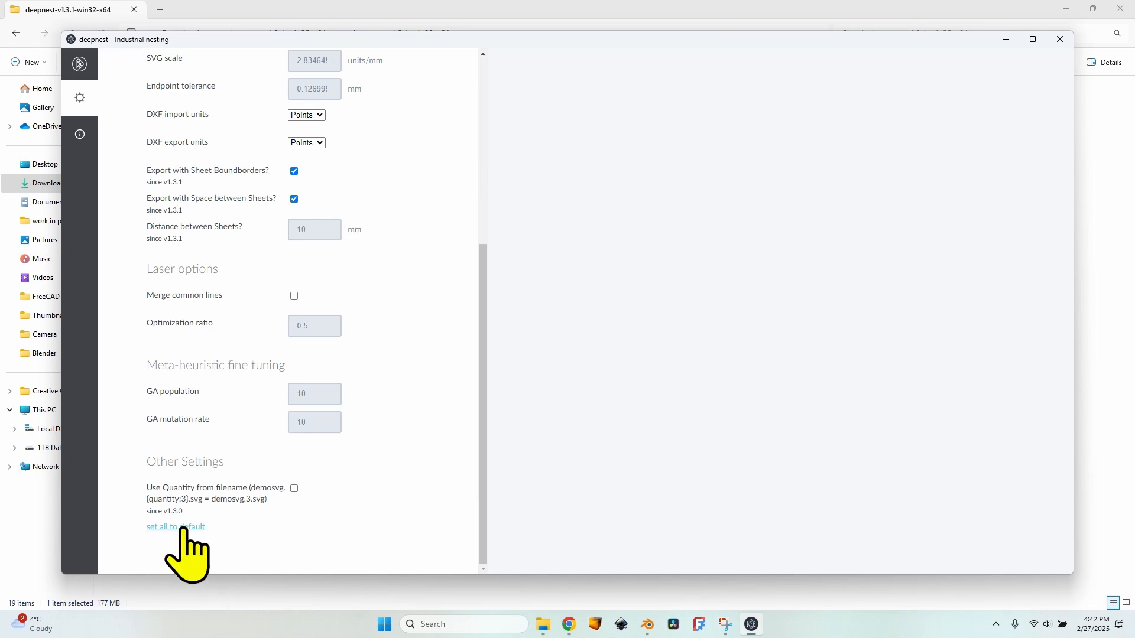
{"action": "left_click", "coordinate": [80, 64]}
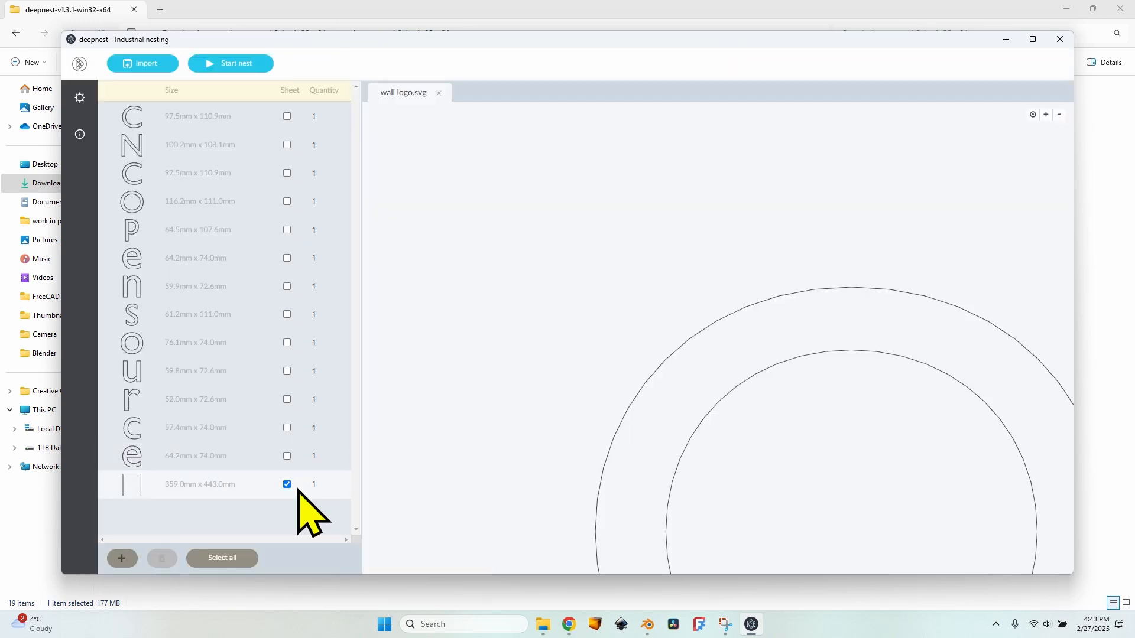
- Start nesting the letters on the sheet and examine the generated layout
{"action": "left_click", "coordinate": [239, 65]}
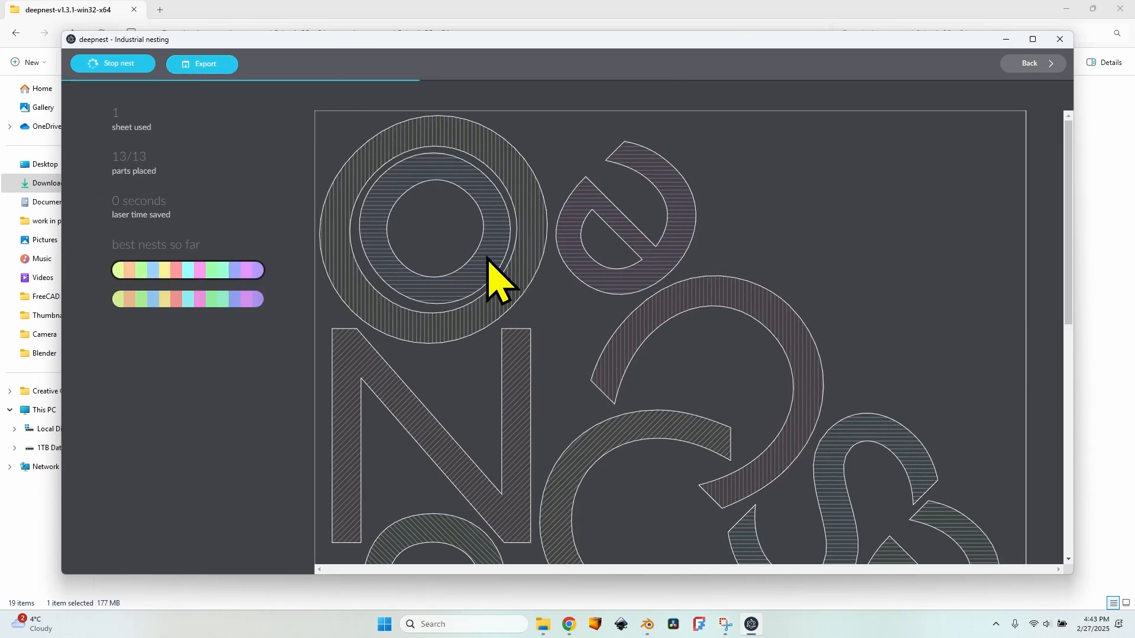
{"action": "scroll", "coordinate": [509, 281], "scroll_direction": "down", "scroll_amount": 8}
{"action": "scroll", "coordinate": [534, 268], "scroll_direction": "up", "scroll_amount": 6}
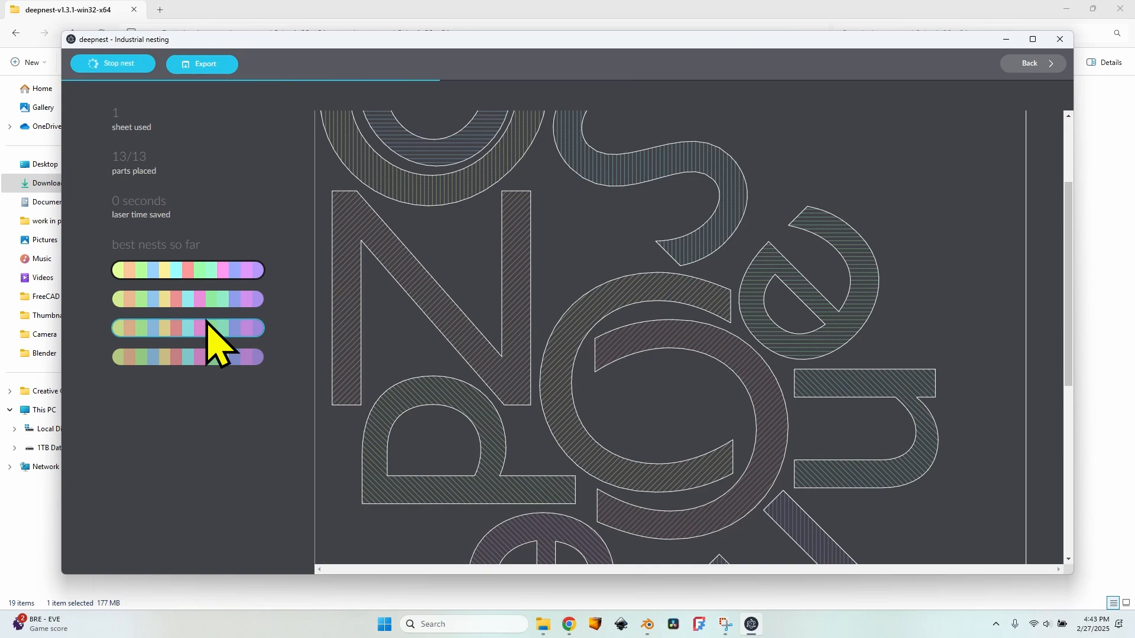
{"action": "scroll", "coordinate": [541, 306], "scroll_direction": "down", "scroll_amount": 5}
{"action": "scroll", "coordinate": [541, 306], "scroll_direction": "up", "scroll_amount": 5}
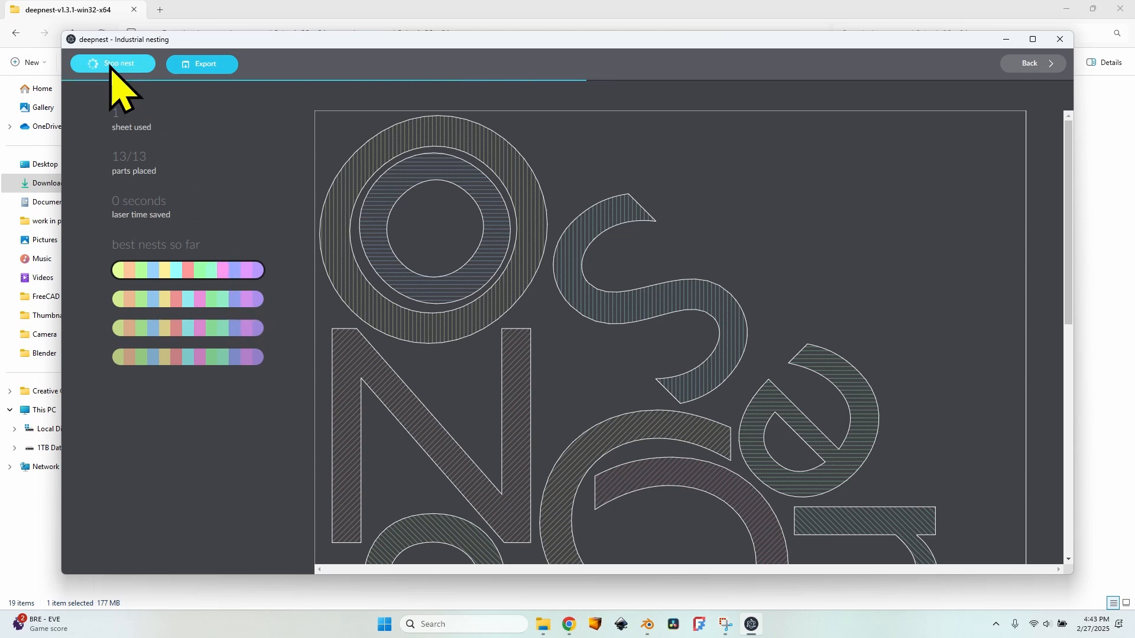
- Compare the alternative nests, select the first one in the best nests list, and stop nesting
{"action": "left_click", "coordinate": [190, 299]}
{"action": "scroll", "coordinate": [729, 309], "scroll_direction": "down", "scroll_amount": 5}
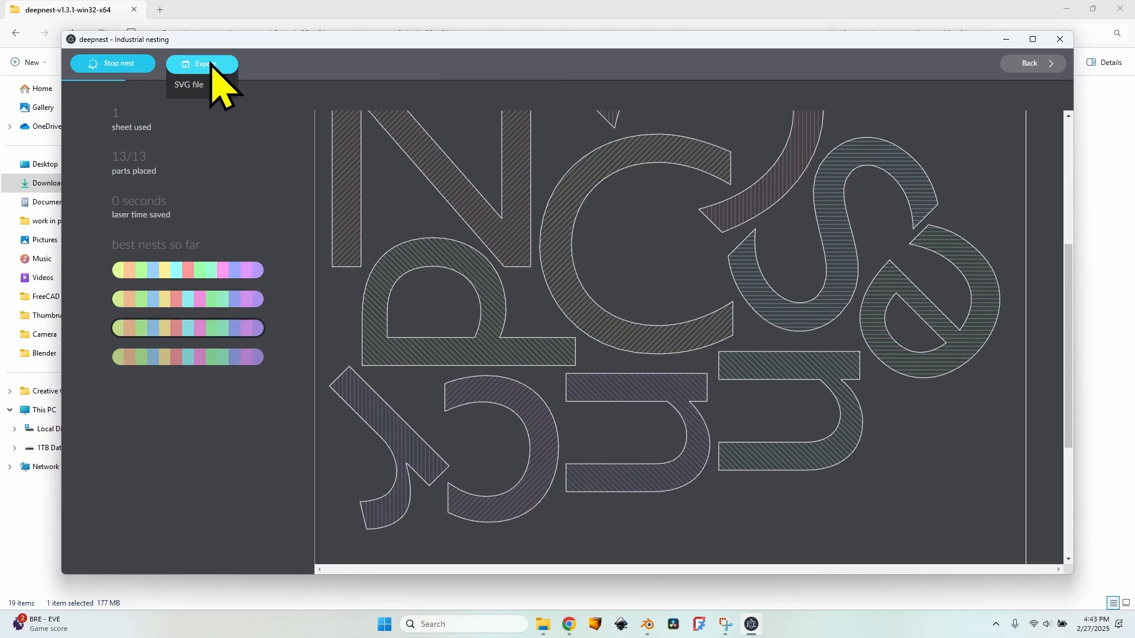
{"action": "left_click", "coordinate": [256, 275]}
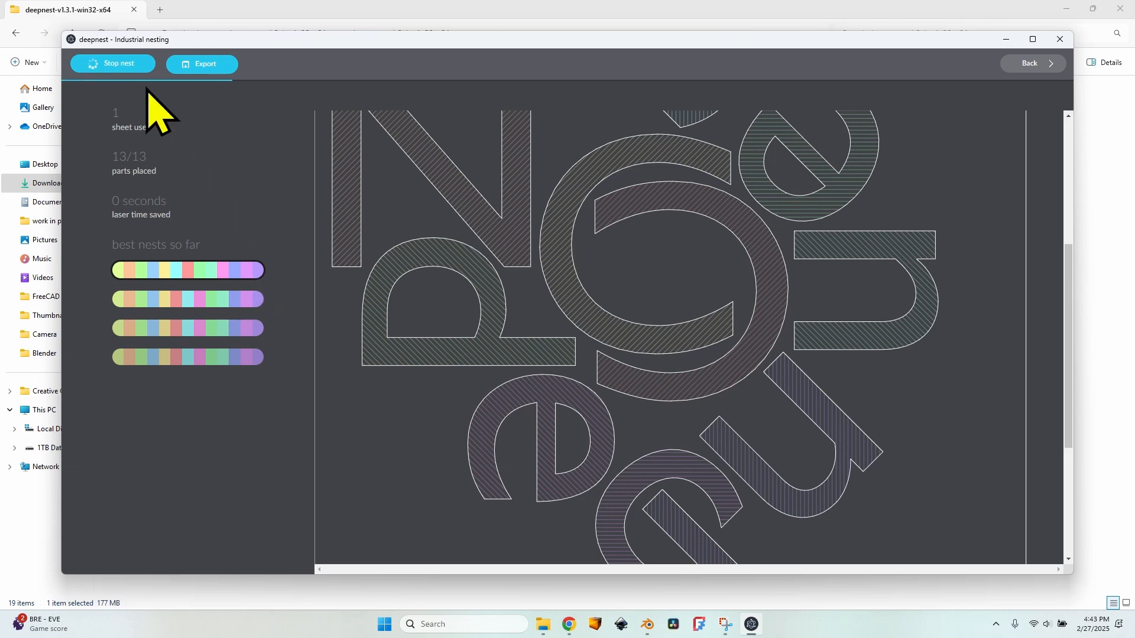
{"action": "left_click", "coordinate": [124, 62]}
{"action": "scroll", "coordinate": [651, 245], "scroll_direction": "up", "scroll_amount": 5}
{"action": "scroll", "coordinate": [641, 230], "scroll_direction": "down", "scroll_amount": 7}
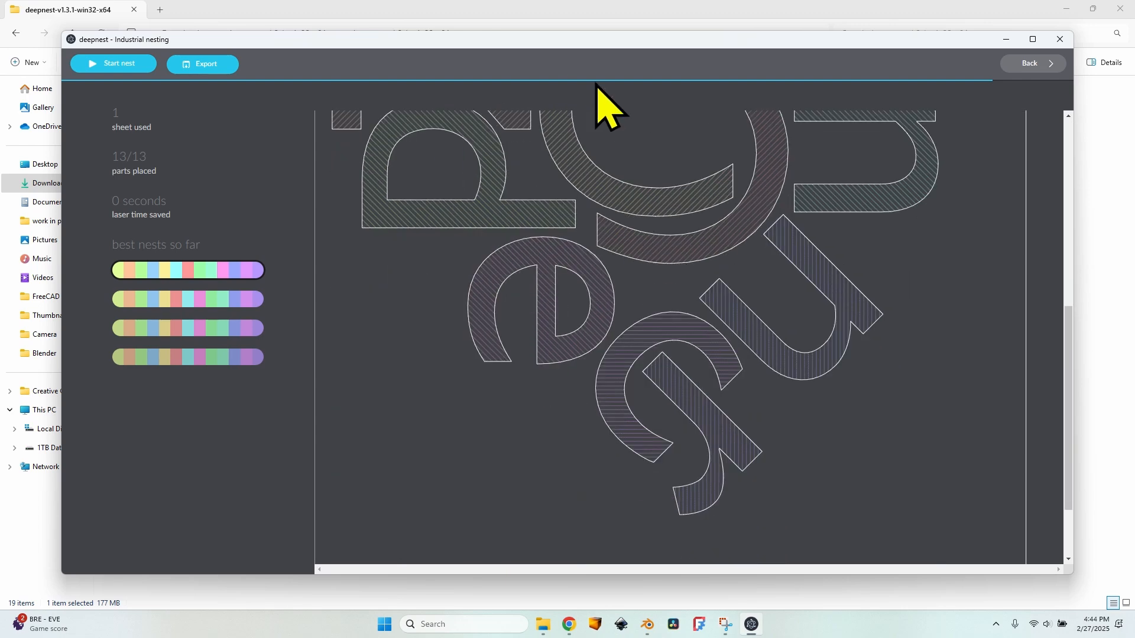
- Export the selected nest as an SVG file to the Desktop, replacing Logo letters optimized.svg
{"action": "left_click", "coordinate": [203, 64]}
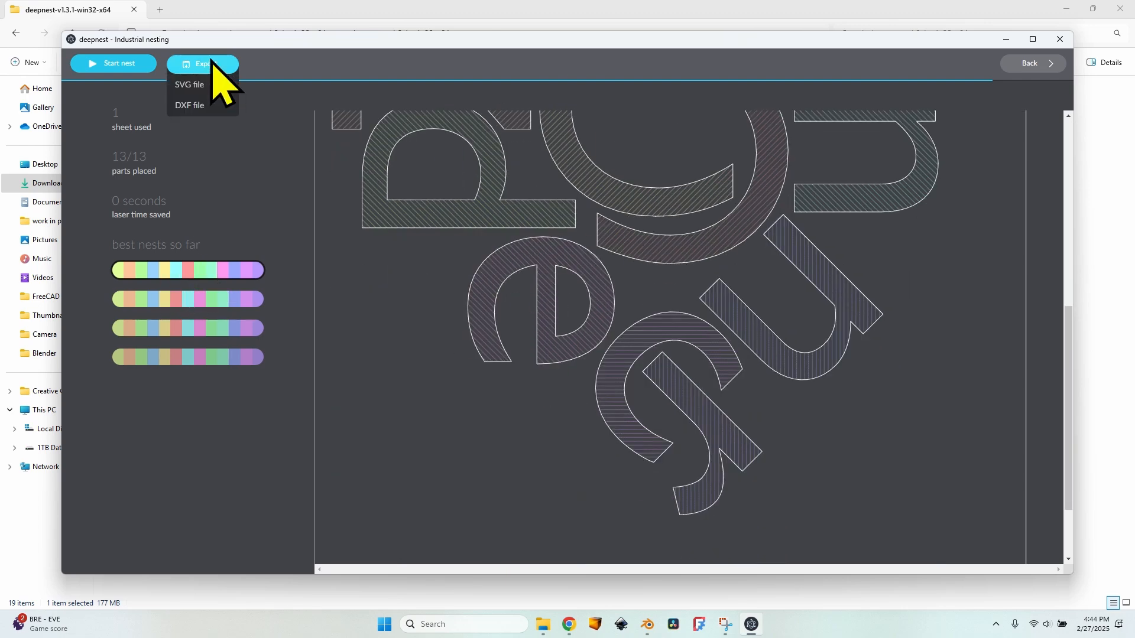
{"action": "left_click", "coordinate": [200, 85]}
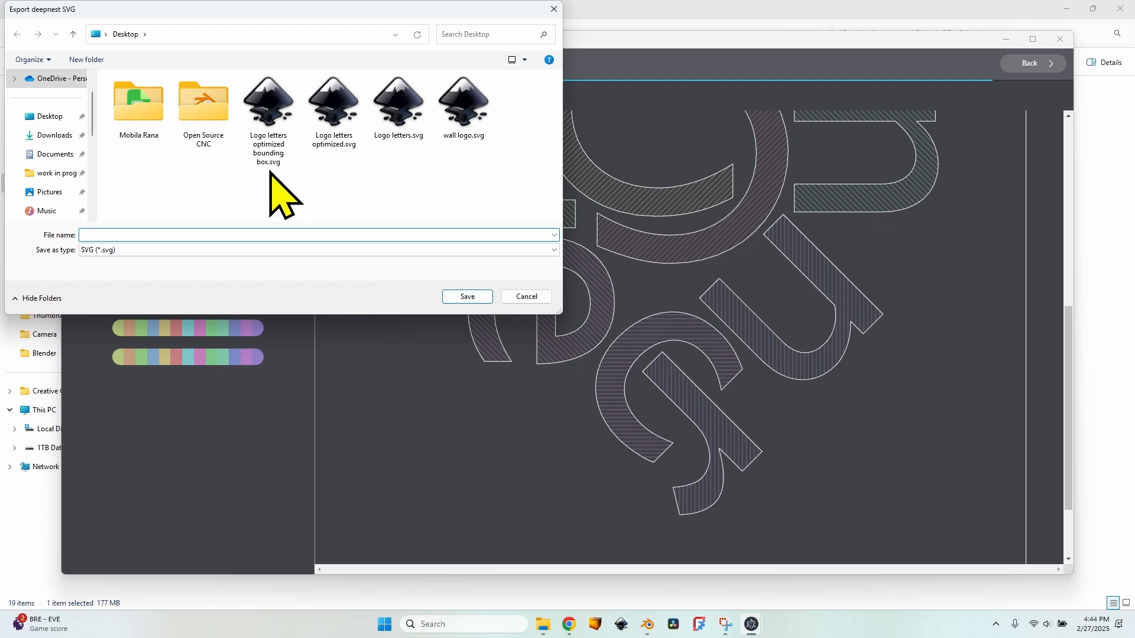
{"action": "left_click", "coordinate": [332, 142]}
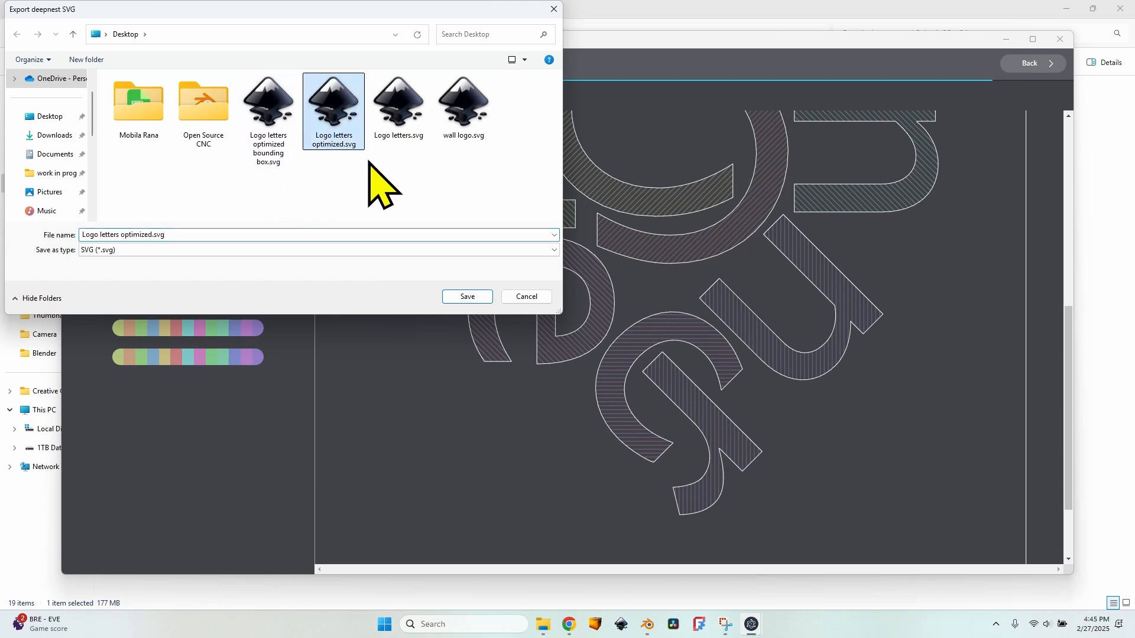
{"action": "left_click", "coordinate": [468, 297]}
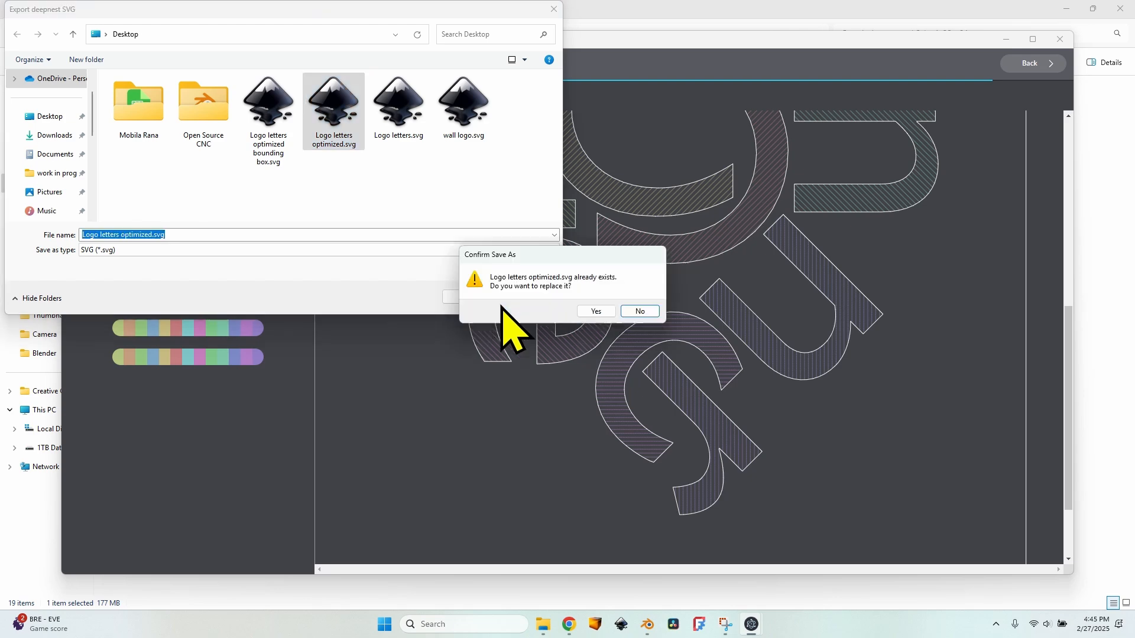
{"action": "left_click", "coordinate": [595, 312]}
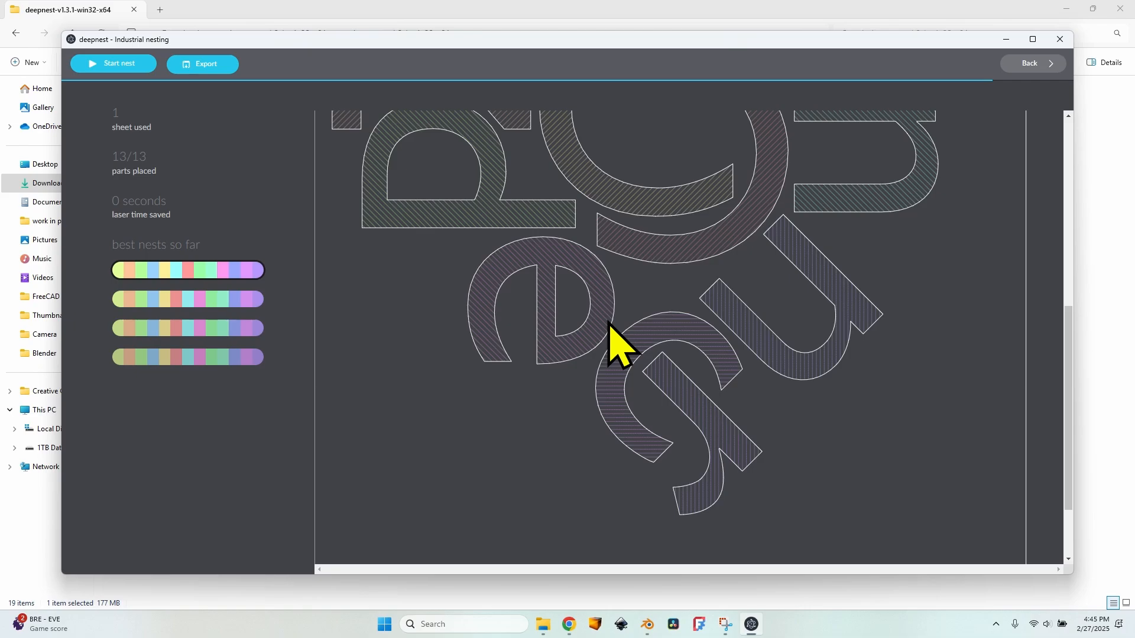
- Switch to Blender and delete the original logo curve
{"action": "key", "text": "alt+Tab"}
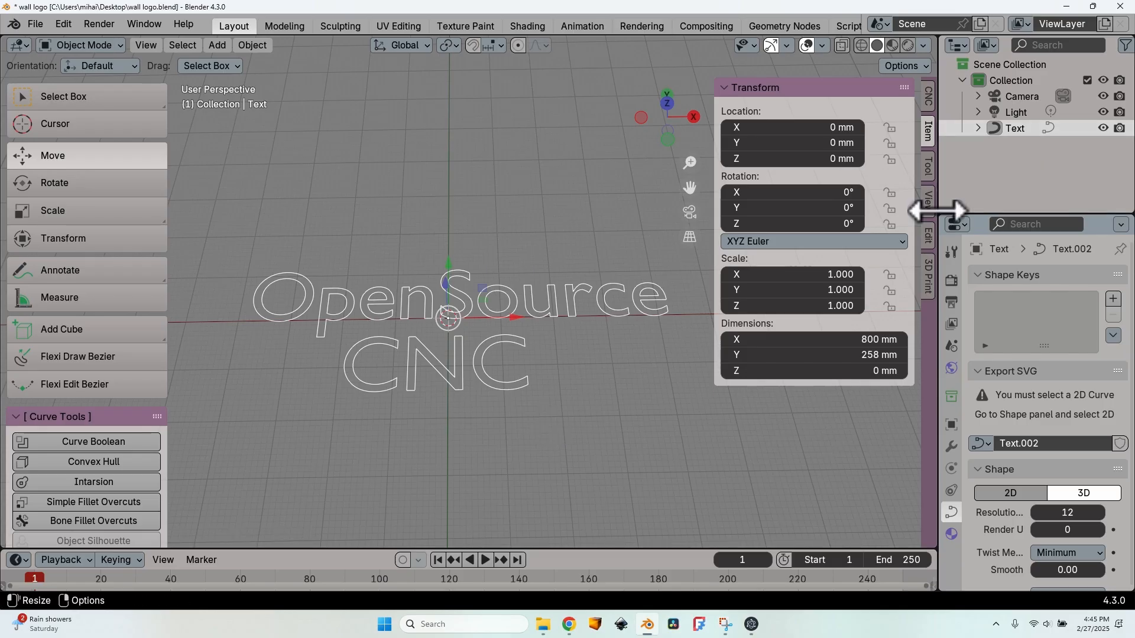
{"action": "key", "text": "Delete"}
- Import Logo letters optimized.svg from the Desktop as a Scalable Vector Graphics file
{"action": "left_click", "coordinate": [35, 24]}
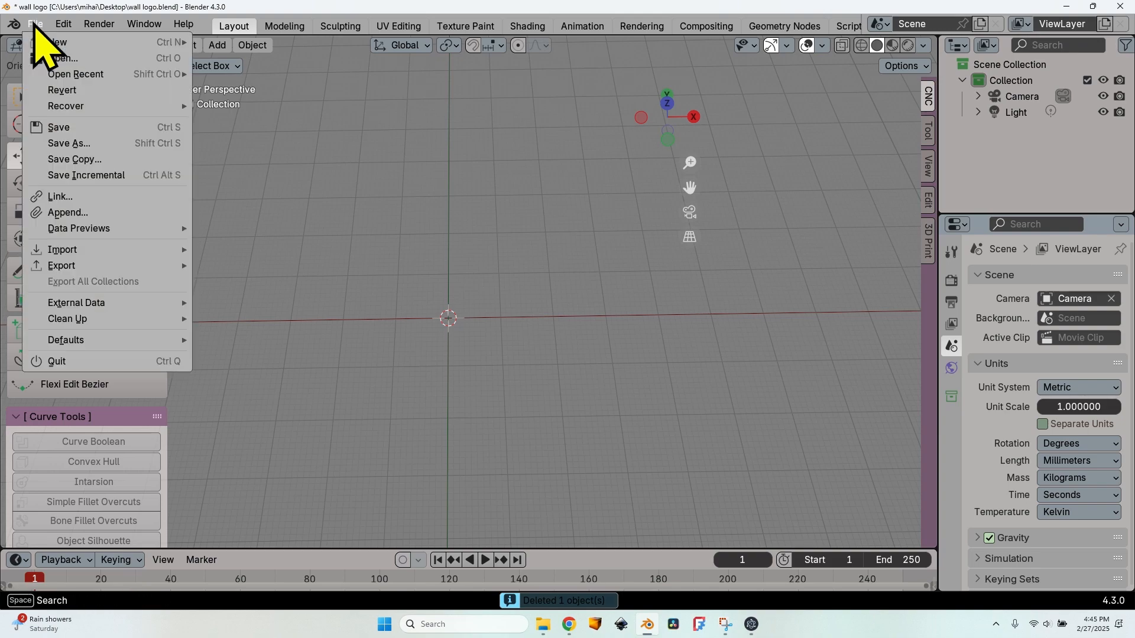
{"action": "mouse_move", "coordinate": [35, 250]}
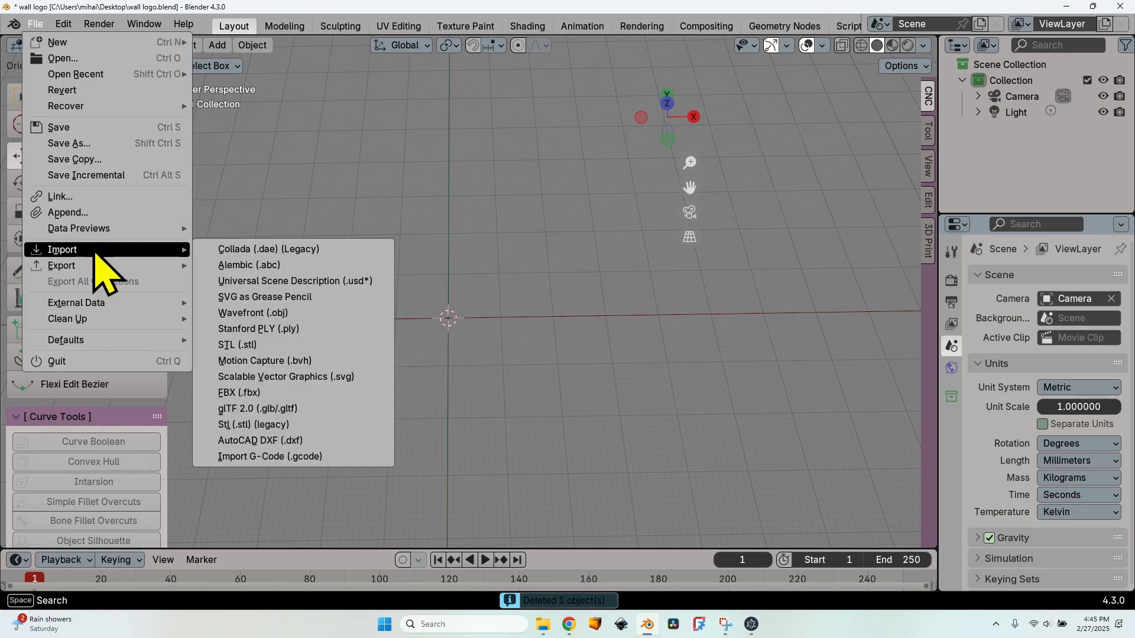
{"action": "left_click", "coordinate": [284, 378]}
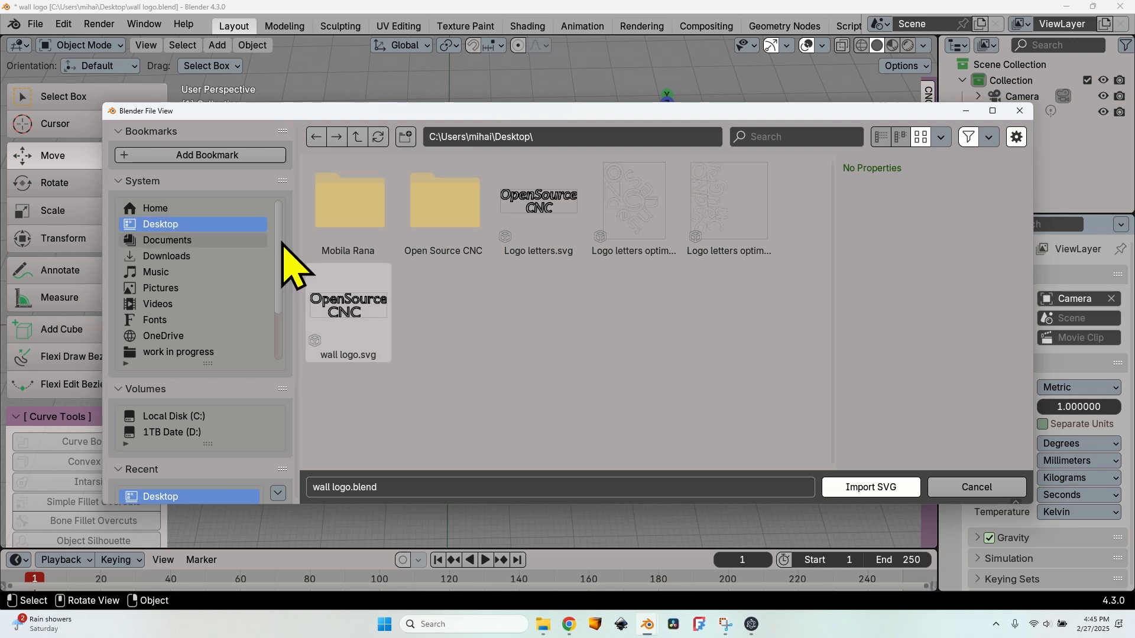
{"action": "left_click", "coordinate": [637, 218]}
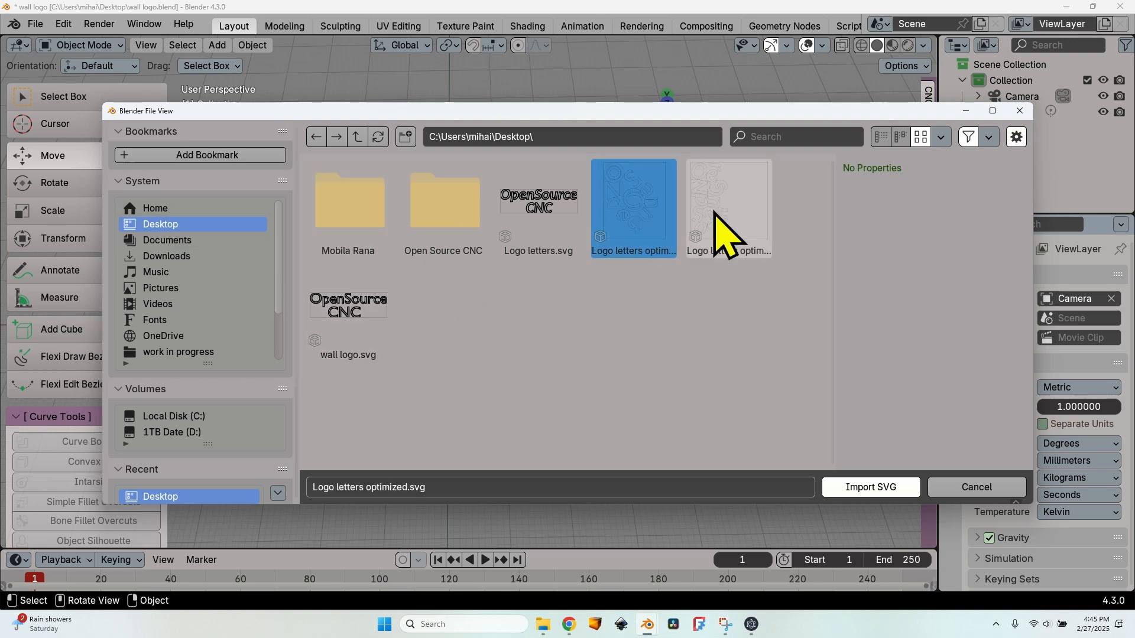
{"action": "left_click", "coordinate": [876, 486]}
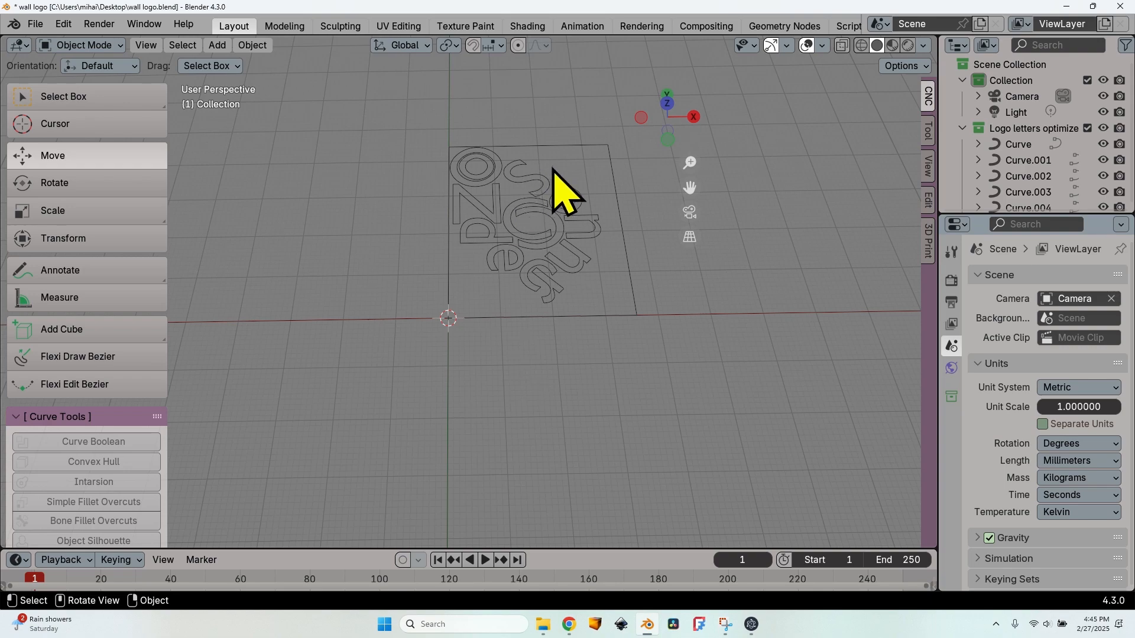
- Rename the rectangular sheet outline curve around the nested letters as Stock
{"action": "scroll", "coordinate": [567, 194], "scroll_direction": "up", "scroll_amount": 2}
{"action": "middle_click_drag", "start_coordinate": [573, 196], "coordinate": [375, 223], "text": "shift"}
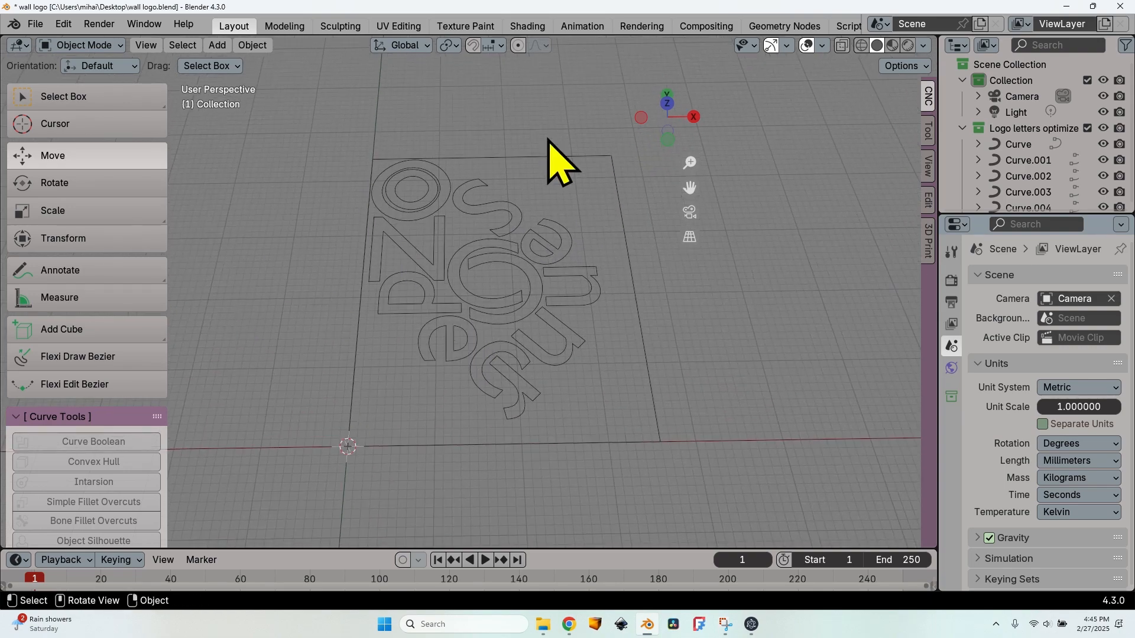
{"action": "left_click", "coordinate": [553, 158]}
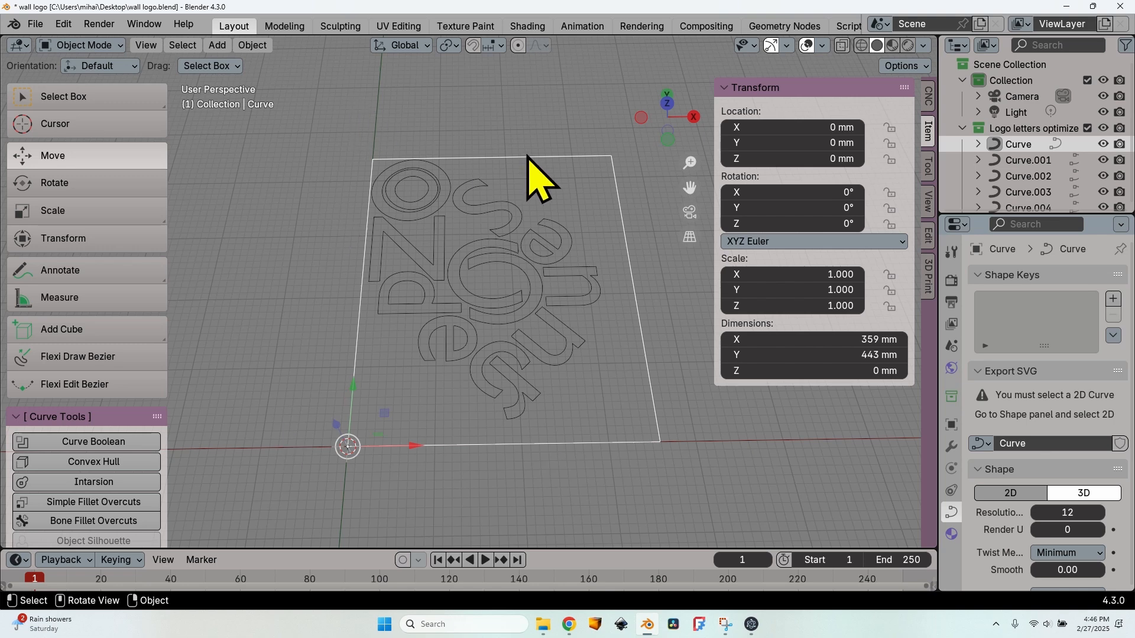
{"action": "double_click", "coordinate": [1022, 146]}
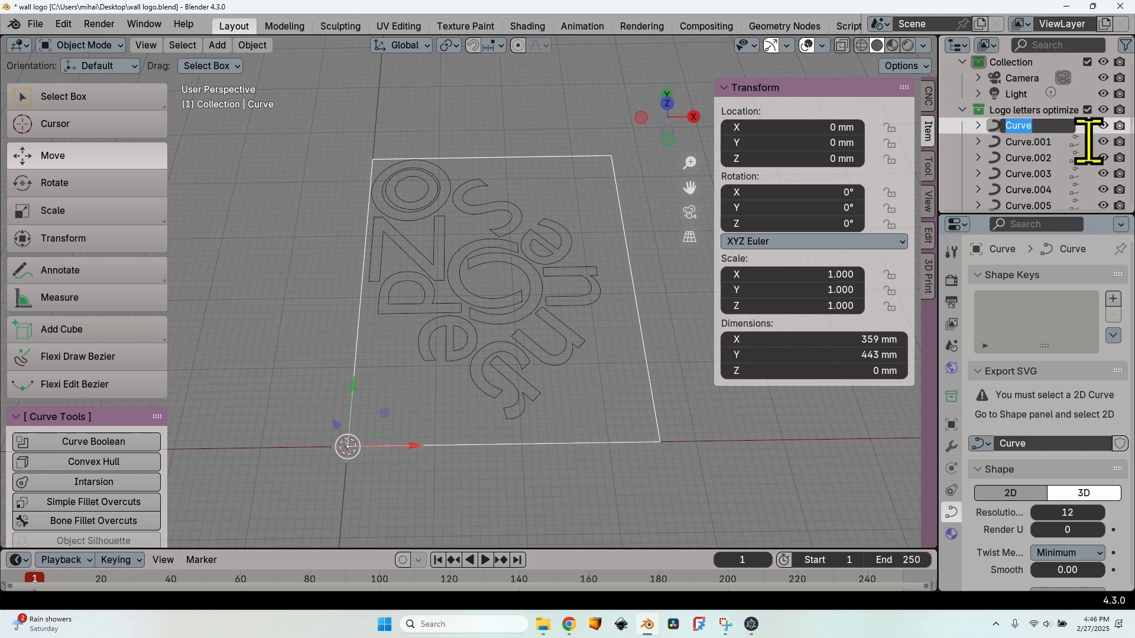
{"action": "type", "text": "Stock"}
{"action": "key", "text": "Return"}
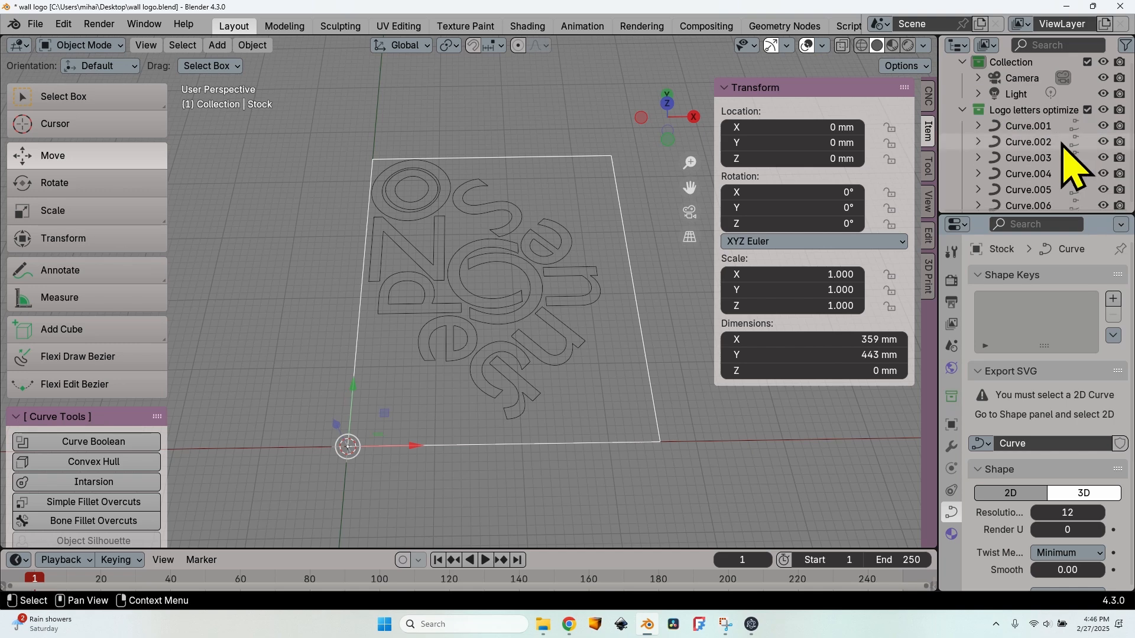
- Move the Stock curve out of the imported SVG collection into the main Collection
{"action": "scroll", "coordinate": [1021, 158], "scroll_direction": "down", "scroll_amount": 5}
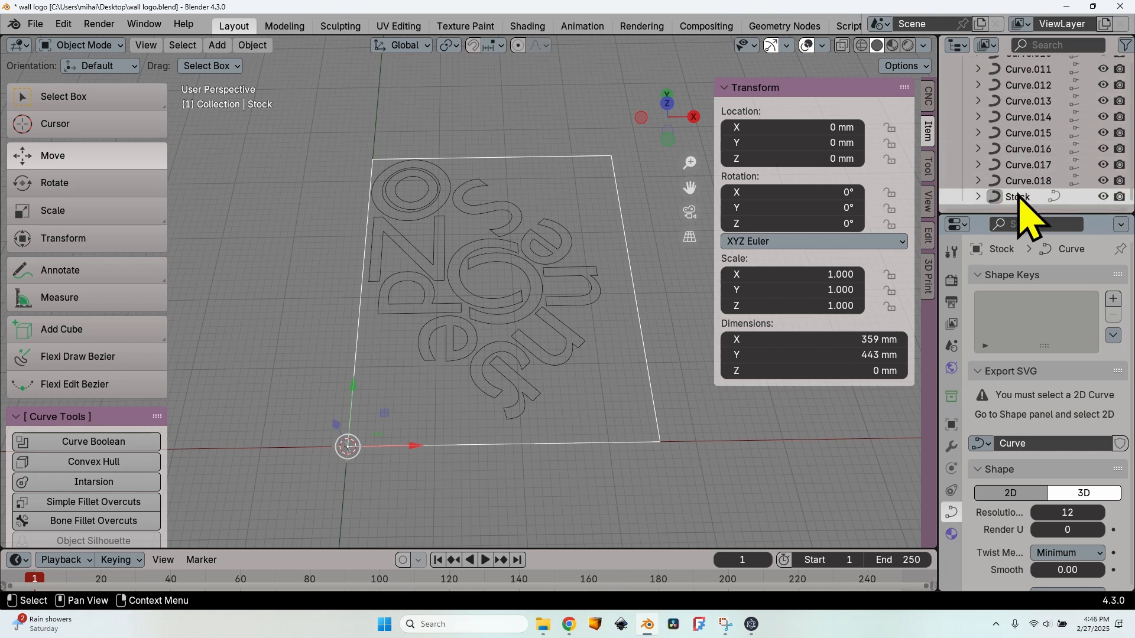
{"action": "left_click_drag", "start_coordinate": [1023, 198], "coordinate": [1019, 79]}
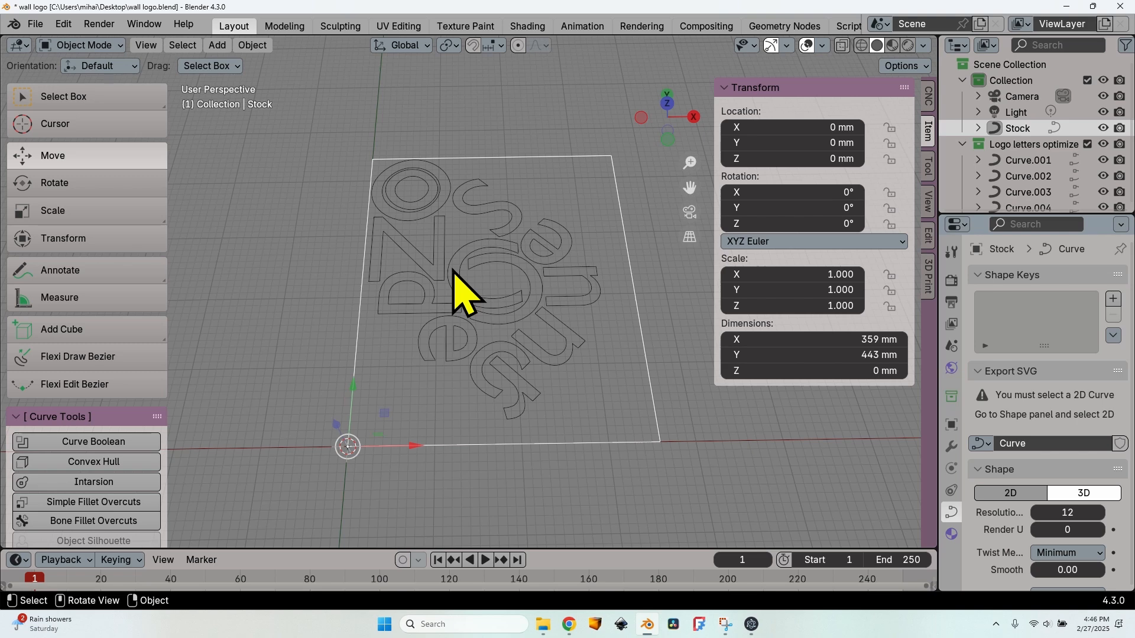
- Select the imported letters collection and one C letter curve, and look through the collection's list of curves
{"action": "left_click", "coordinate": [1035, 145]}
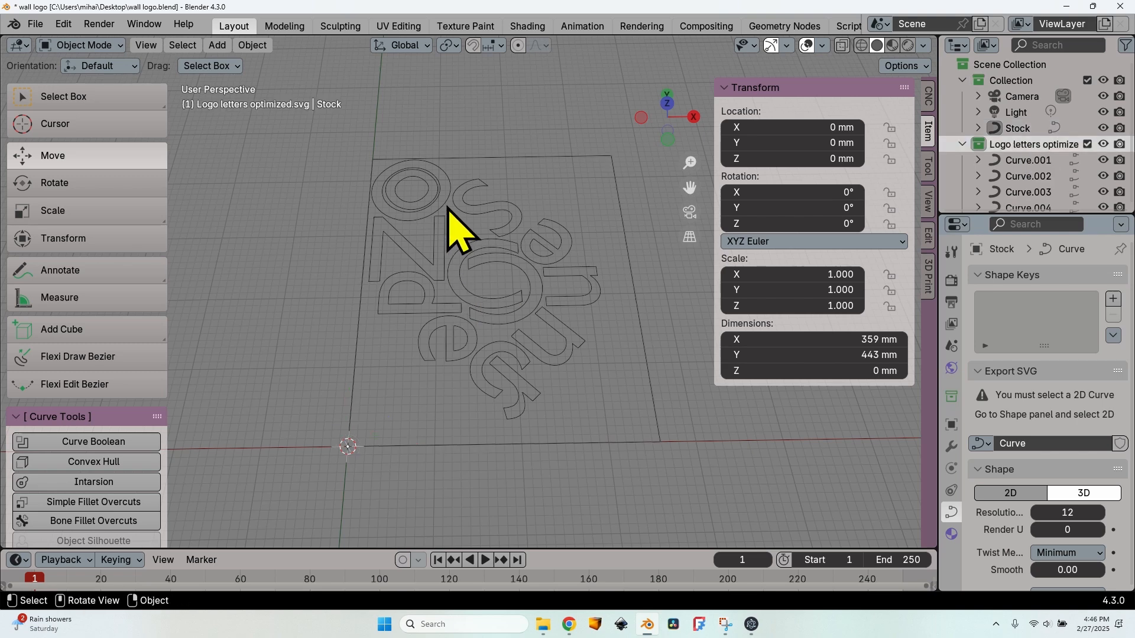
{"action": "left_click", "coordinate": [490, 255]}
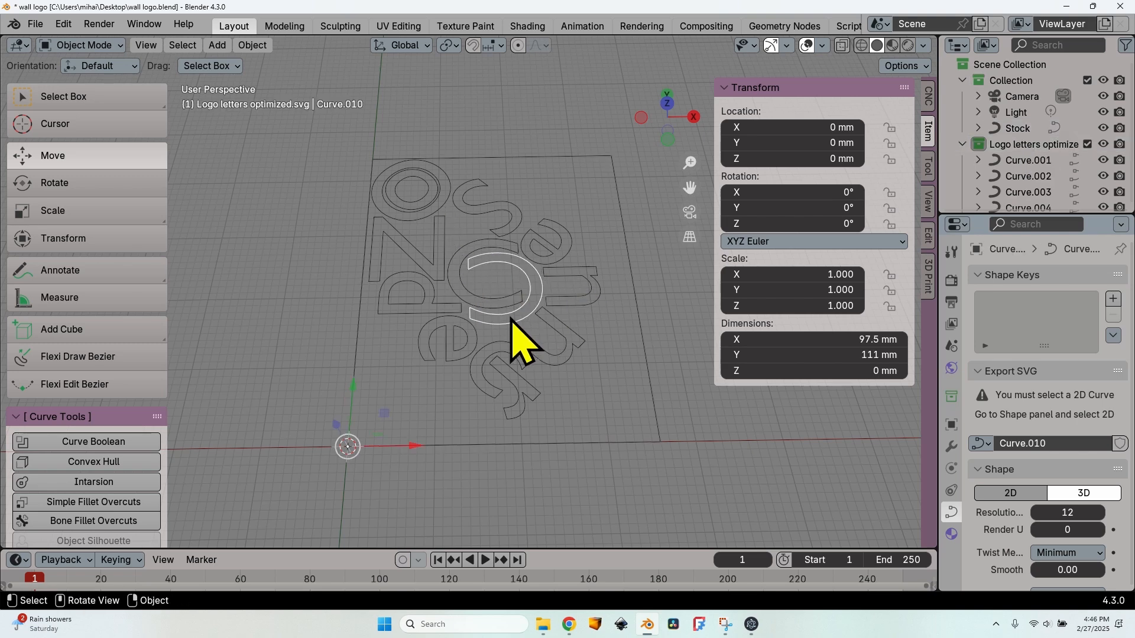
{"action": "scroll", "coordinate": [1090, 152], "scroll_direction": "down", "scroll_amount": 10}
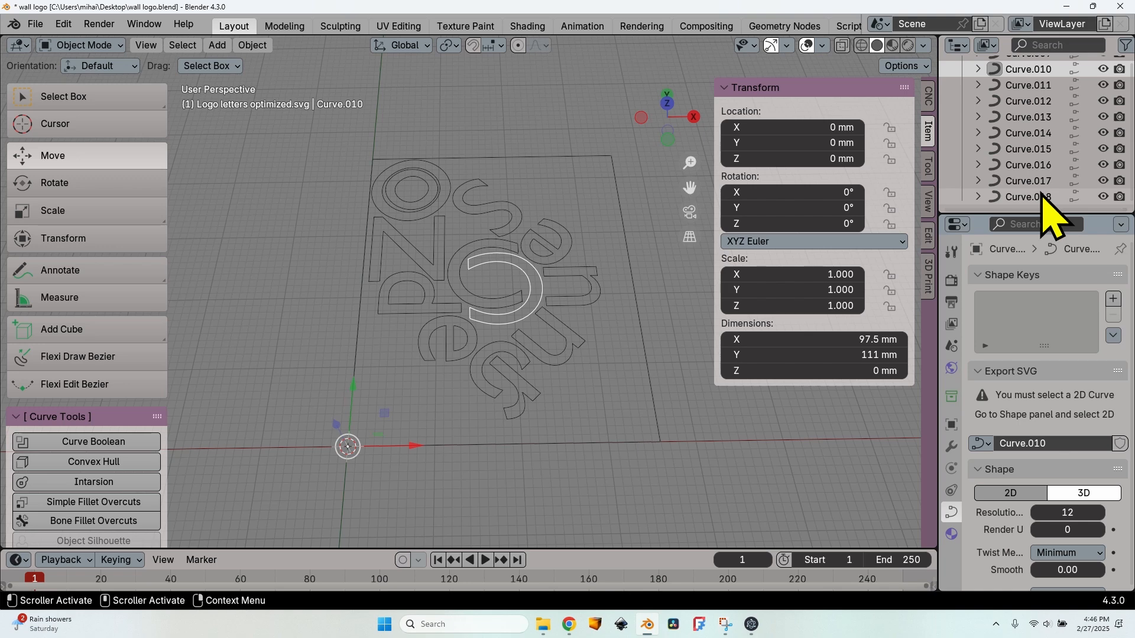
{"action": "scroll", "coordinate": [983, 122], "scroll_direction": "up", "scroll_amount": 10}
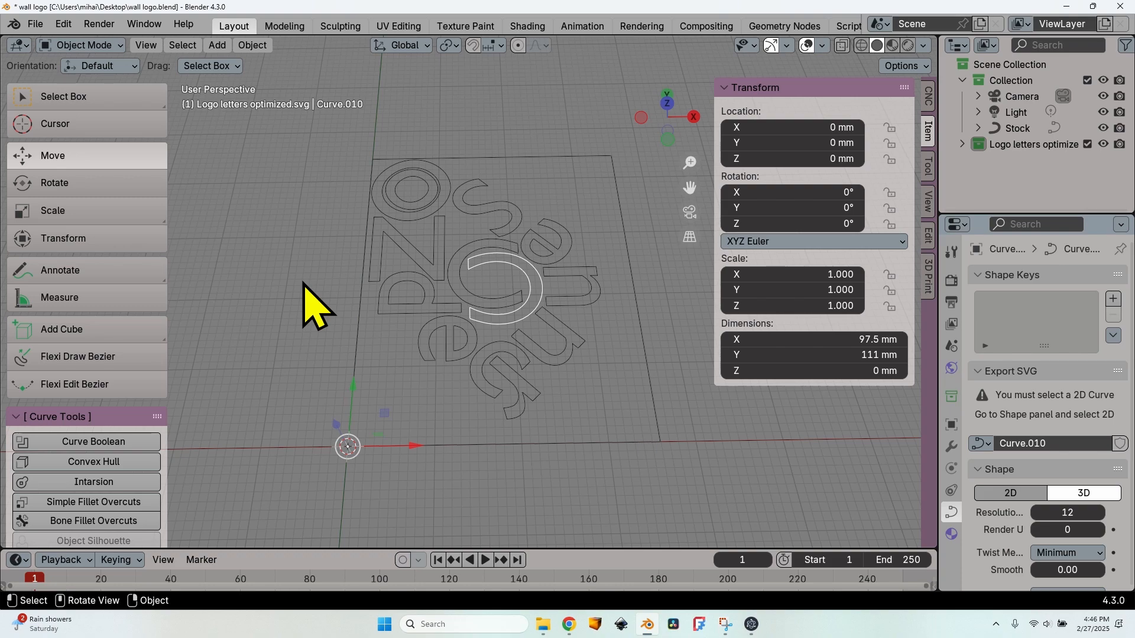
- Review the Get Extensions preferences and the Install from Disk option for add-ons without installing anything
{"action": "left_click", "coordinate": [64, 24]}
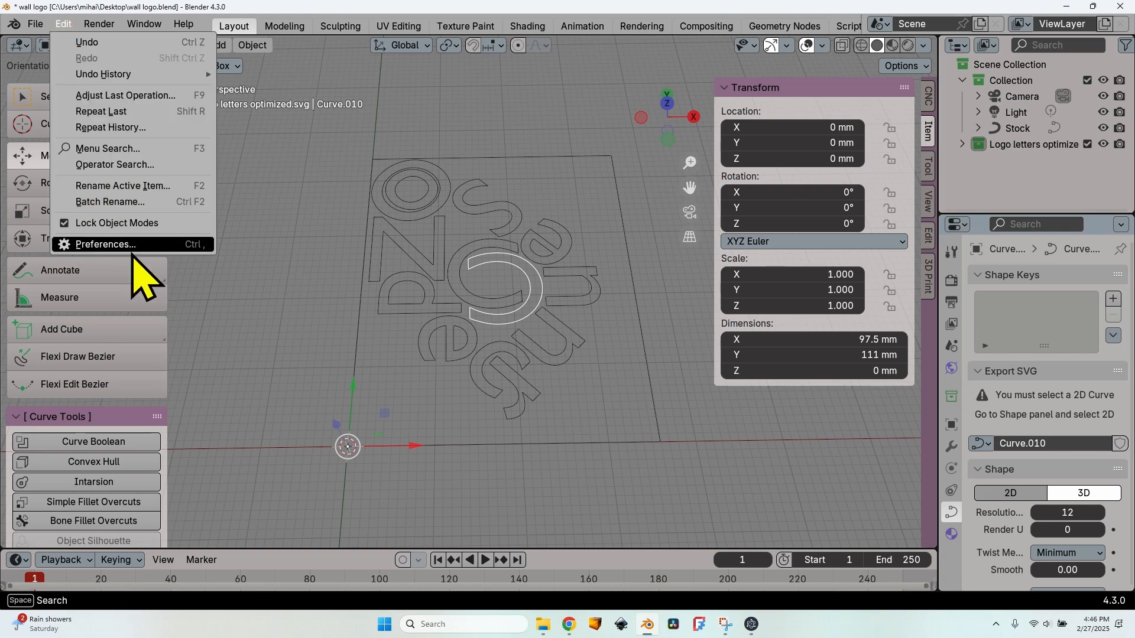
{"action": "left_click", "coordinate": [137, 245]}
{"action": "left_click", "coordinate": [41, 157]}
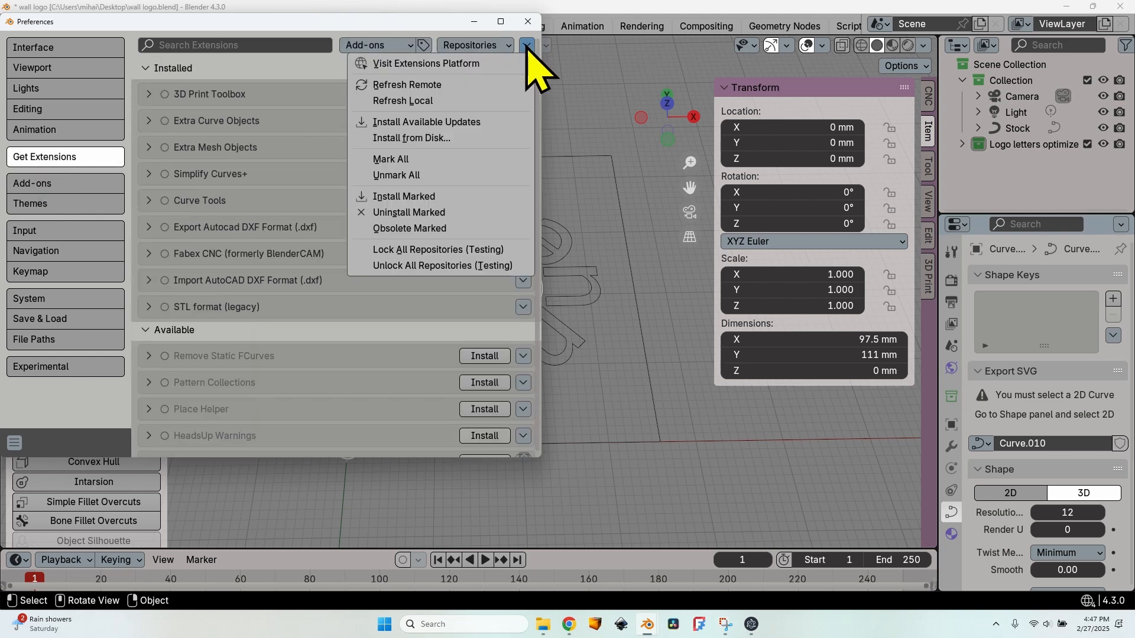
{"action": "left_click", "coordinate": [433, 140]}
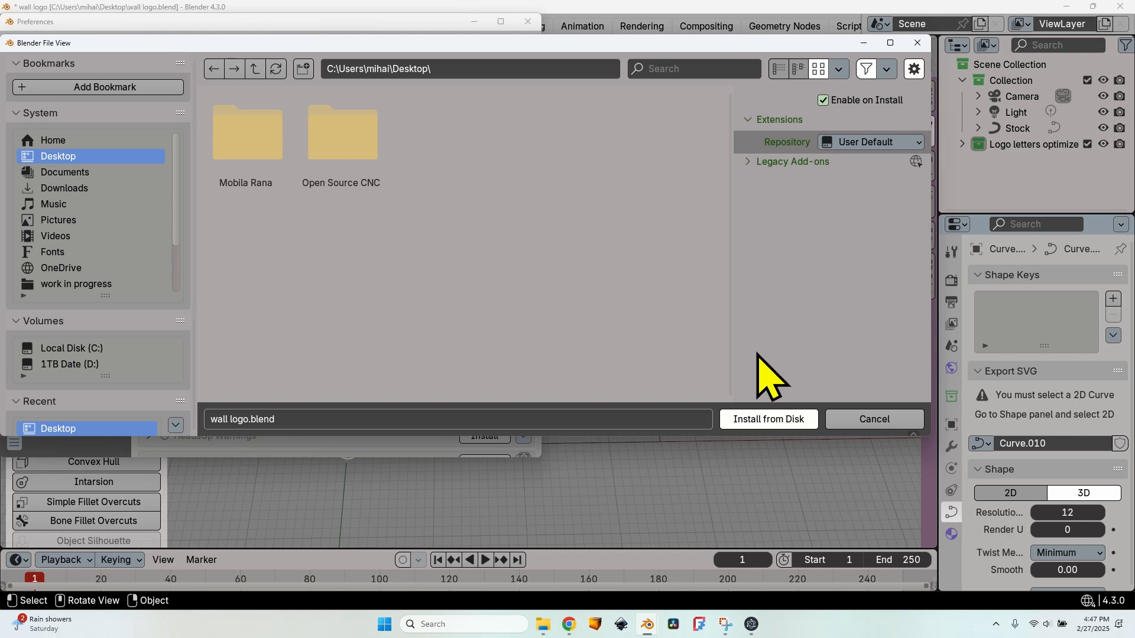
{"action": "key", "text": "Escape"}
{"action": "left_click_drag", "start_coordinate": [94, 24], "coordinate": [142, 121]}
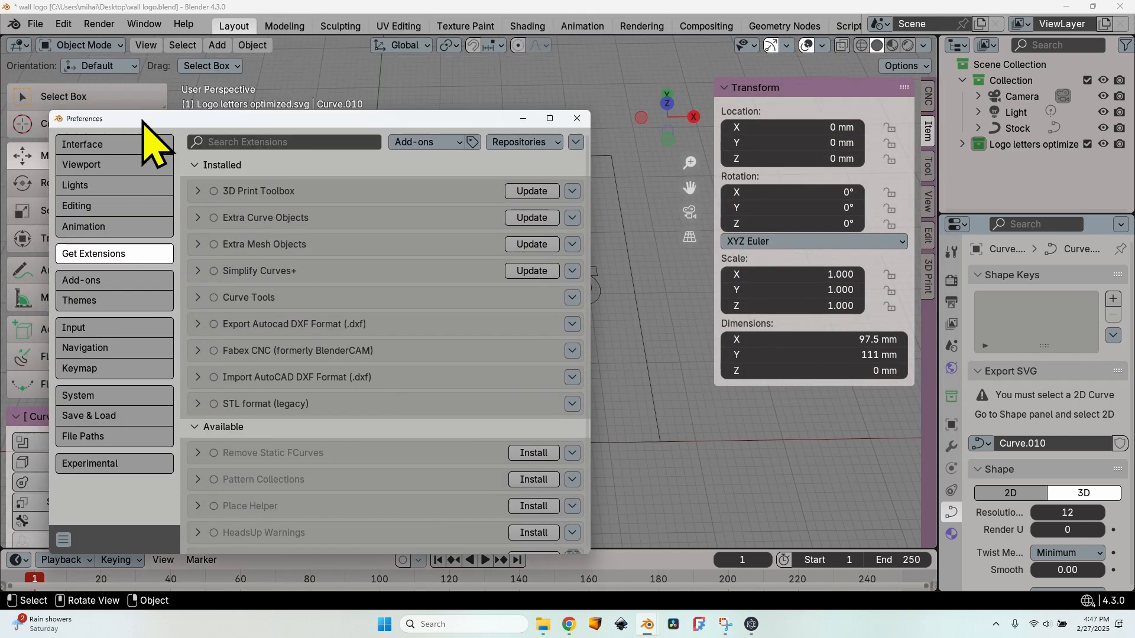
{"action": "left_click", "coordinate": [577, 119]}
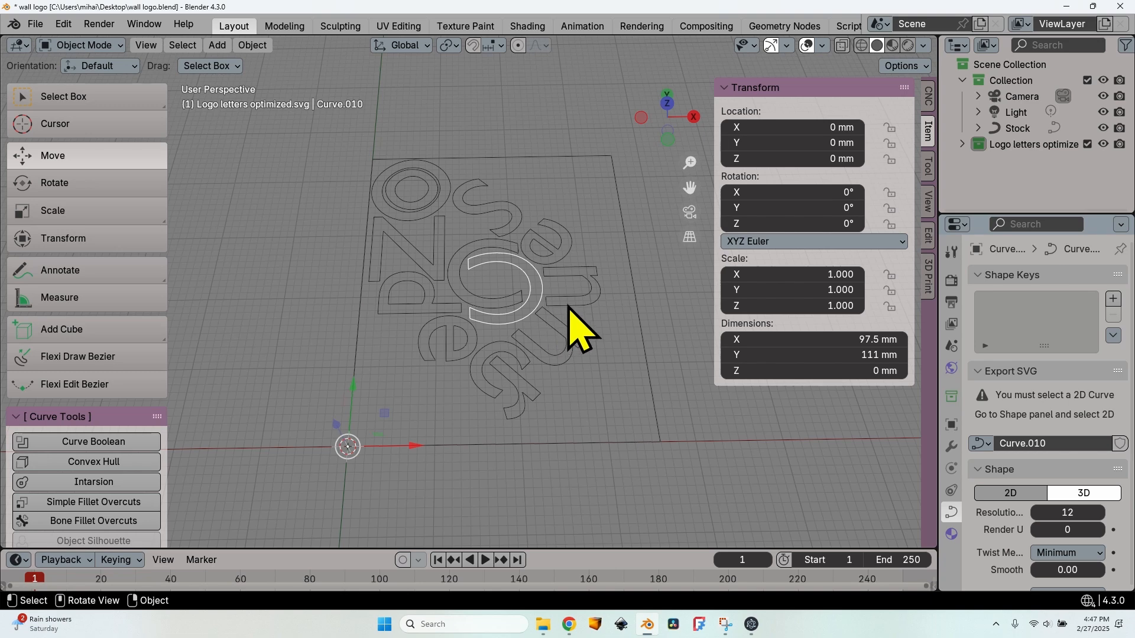
- Set the scene's render engine to Fabex CNC/CAM
{"action": "left_click", "coordinate": [929, 101]}
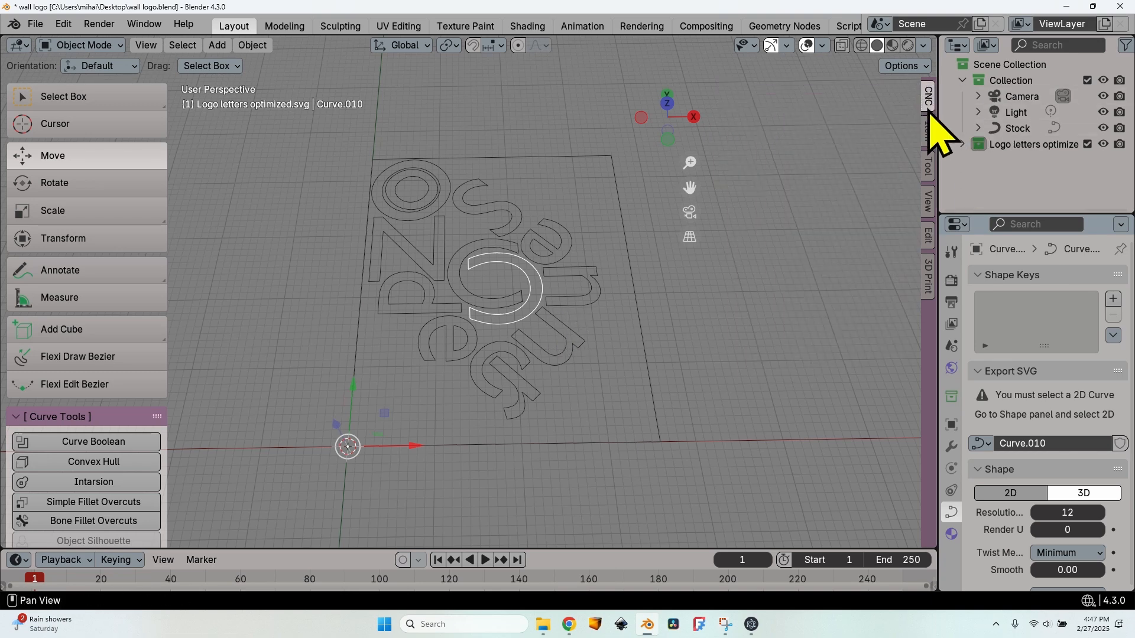
{"action": "left_click", "coordinate": [951, 280]}
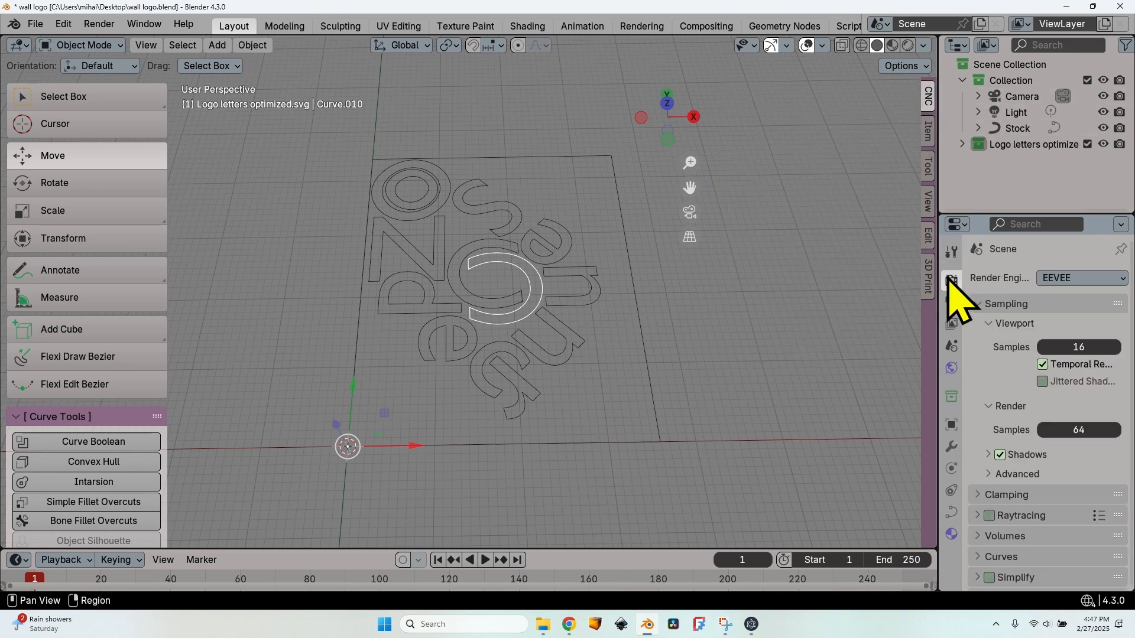
{"action": "left_click", "coordinate": [1064, 279]}
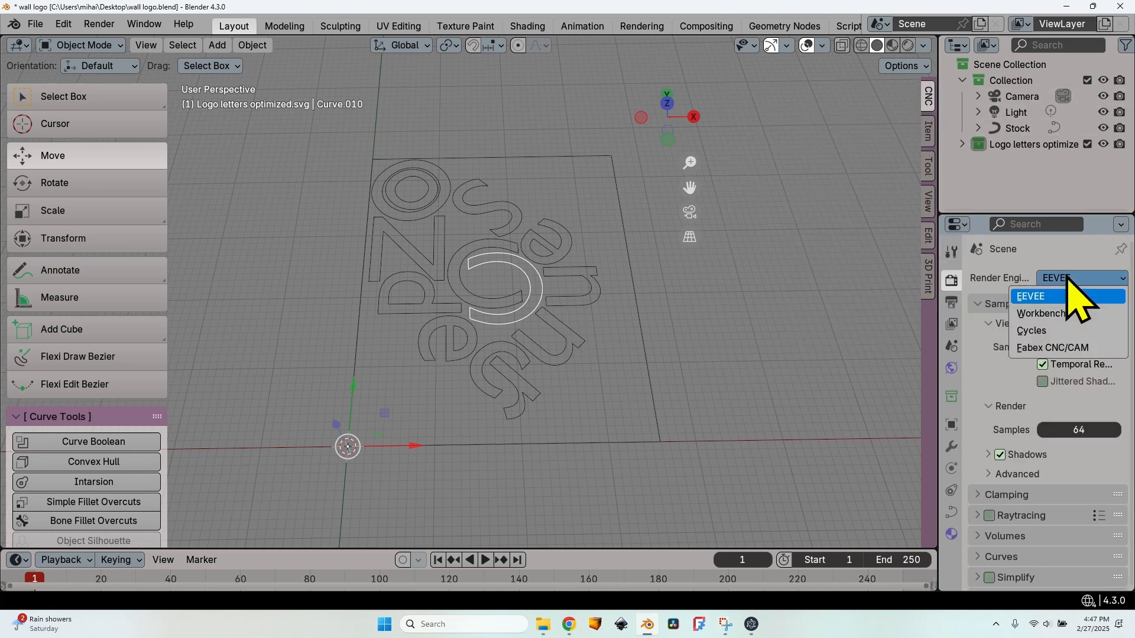
{"action": "left_click", "coordinate": [1064, 348]}
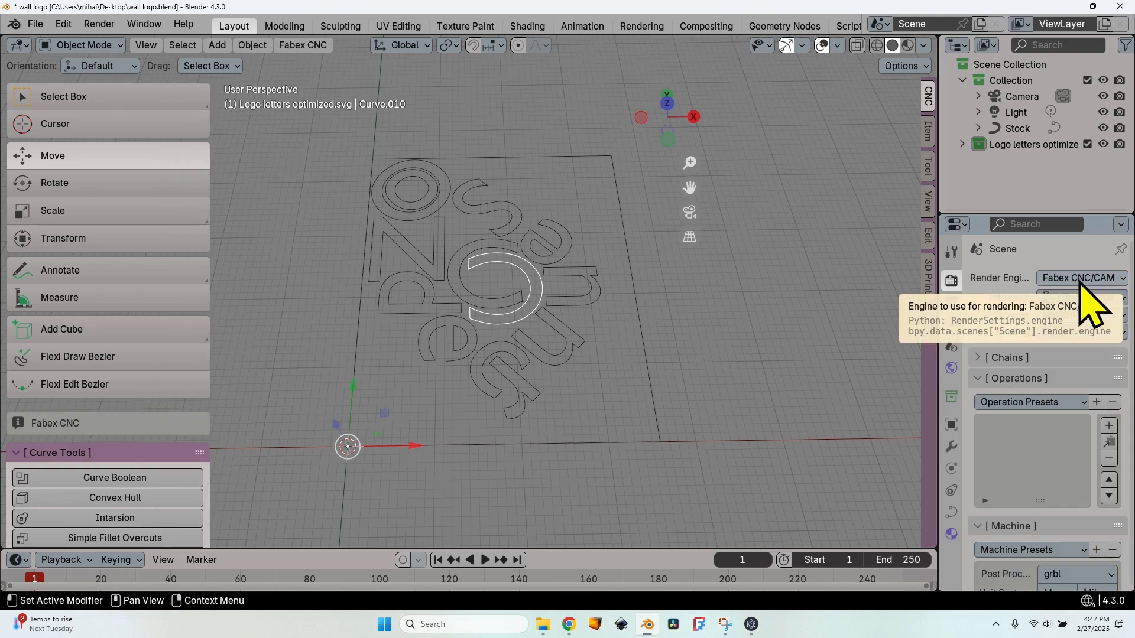
- Add a new CAM operation and set its data source to the object collection Logo letters optimized.svg
{"action": "left_click", "coordinate": [1030, 145]}
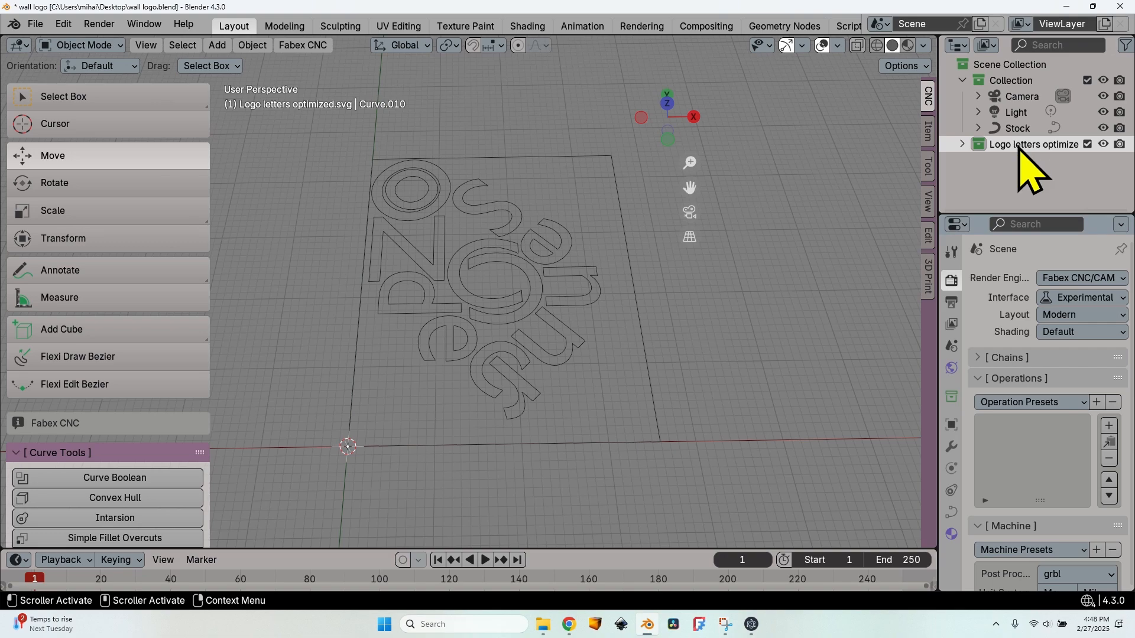
{"action": "left_click", "coordinate": [1109, 425]}
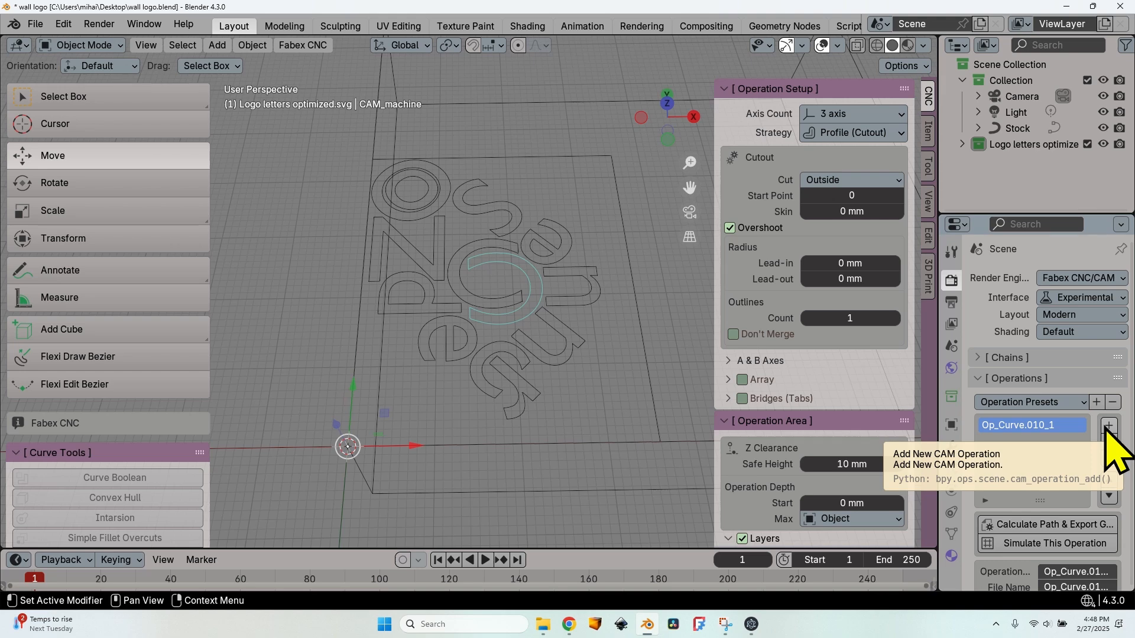
{"action": "scroll", "coordinate": [1105, 443], "scroll_direction": "down", "scroll_amount": 3}
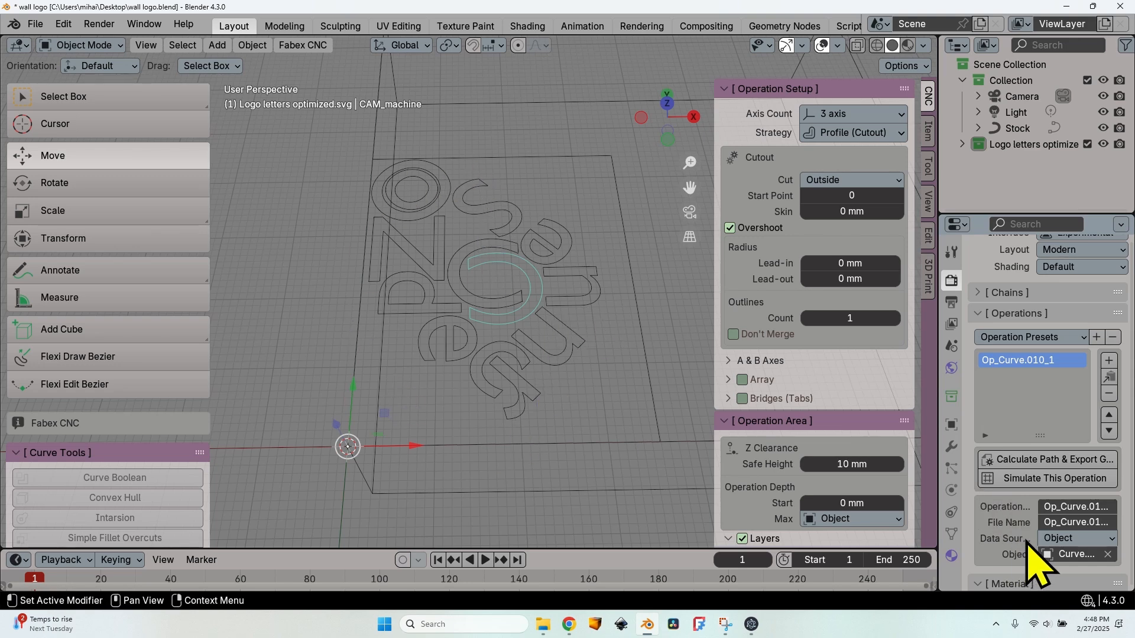
{"action": "left_click", "coordinate": [1055, 538]}
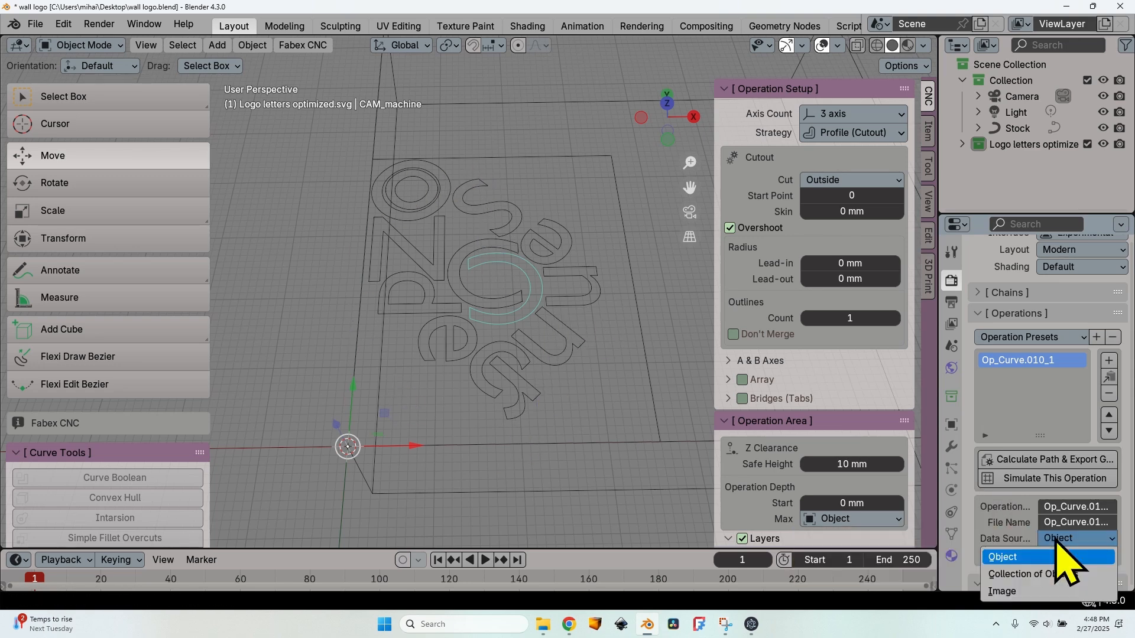
{"action": "left_click", "coordinate": [1051, 576]}
{"action": "left_click", "coordinate": [1059, 551]}
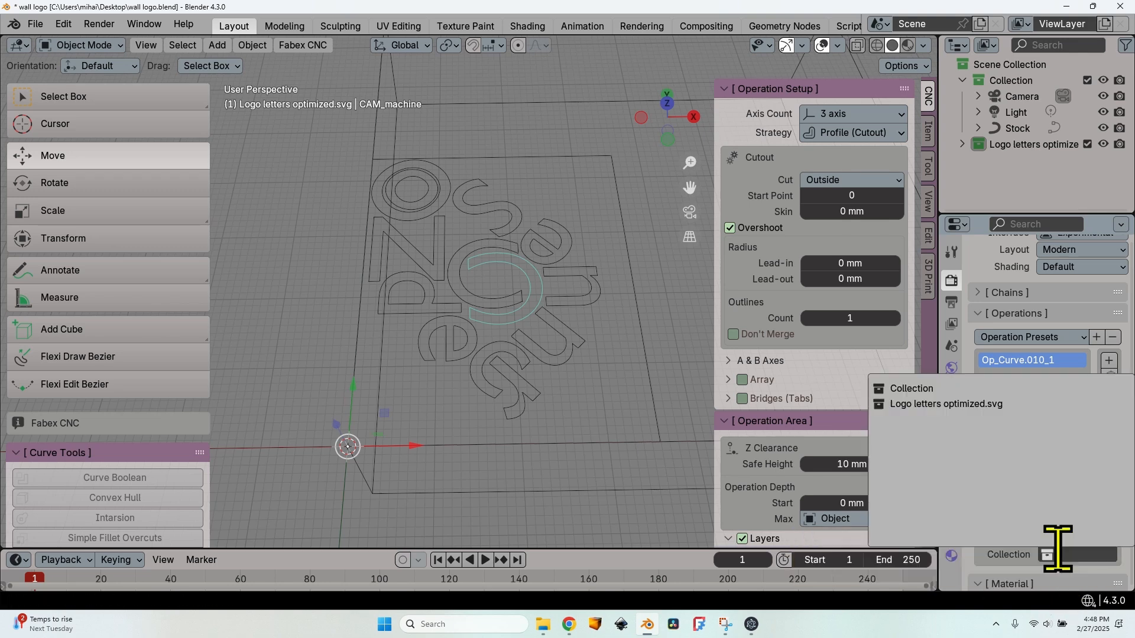
{"action": "left_click", "coordinate": [932, 405]}
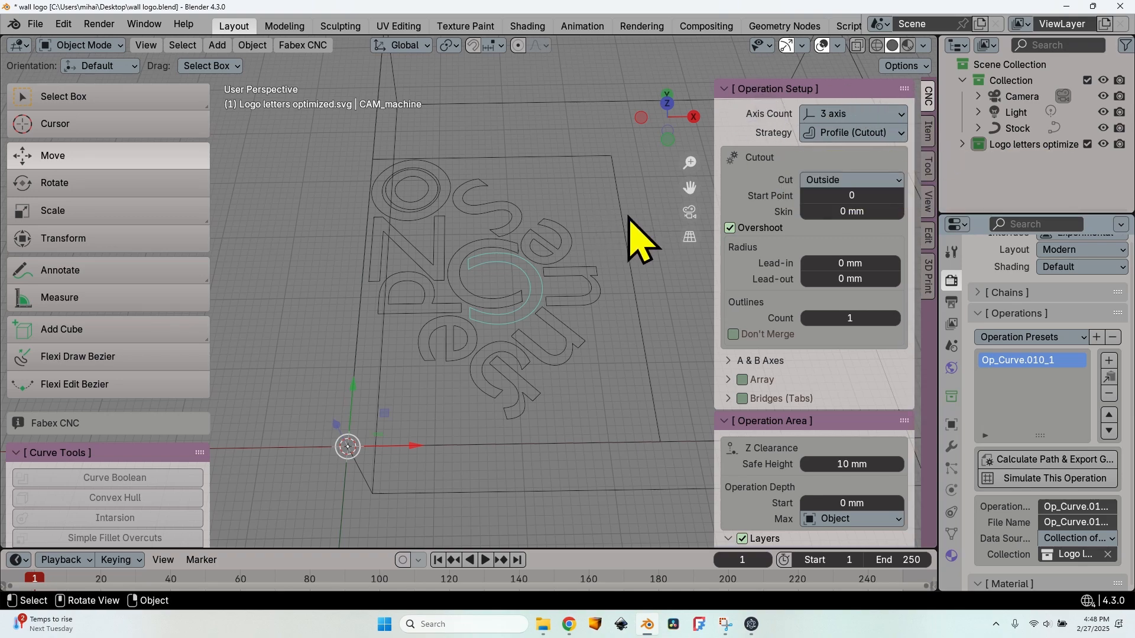
{"action": "key", "text": "n"}
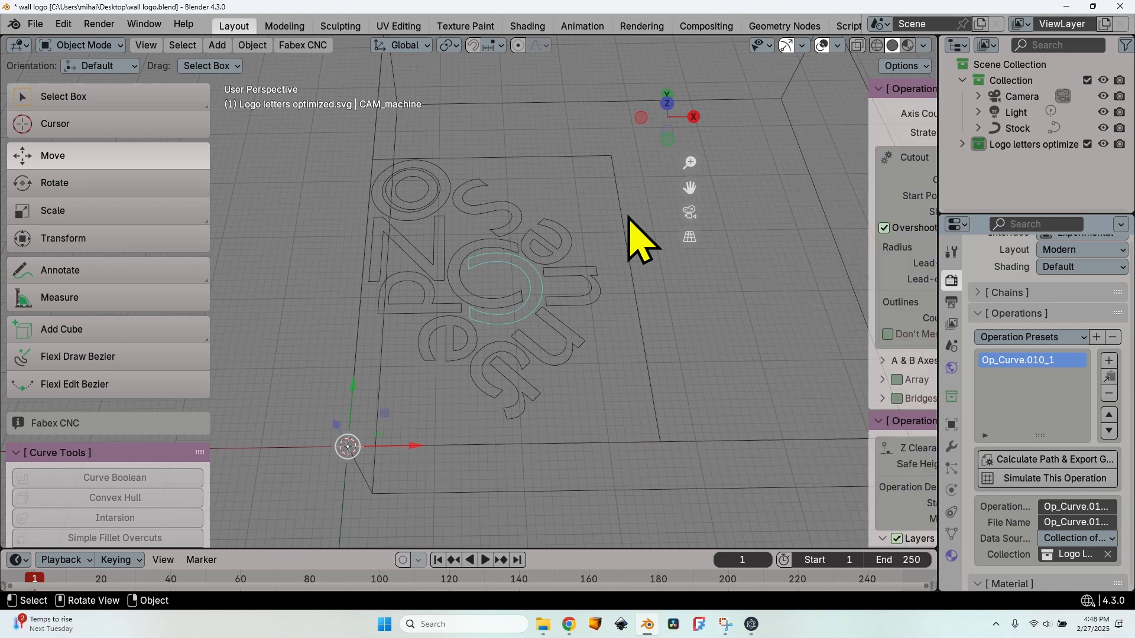
{"action": "key", "text": "n"}
{"action": "key", "text": "n"}
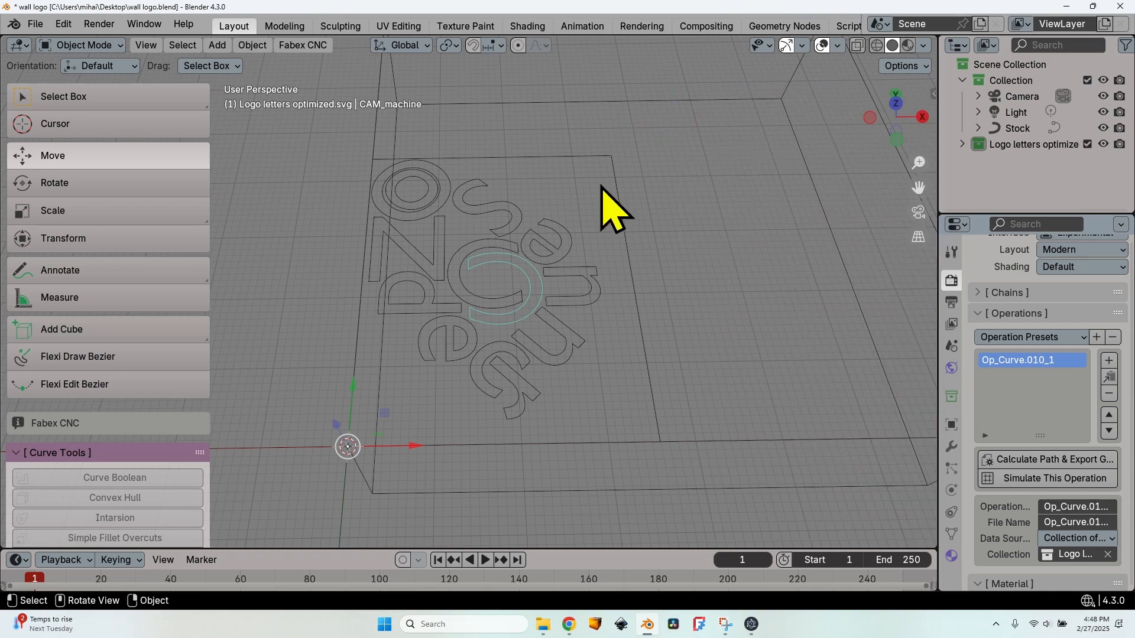
{"action": "key", "text": "n"}
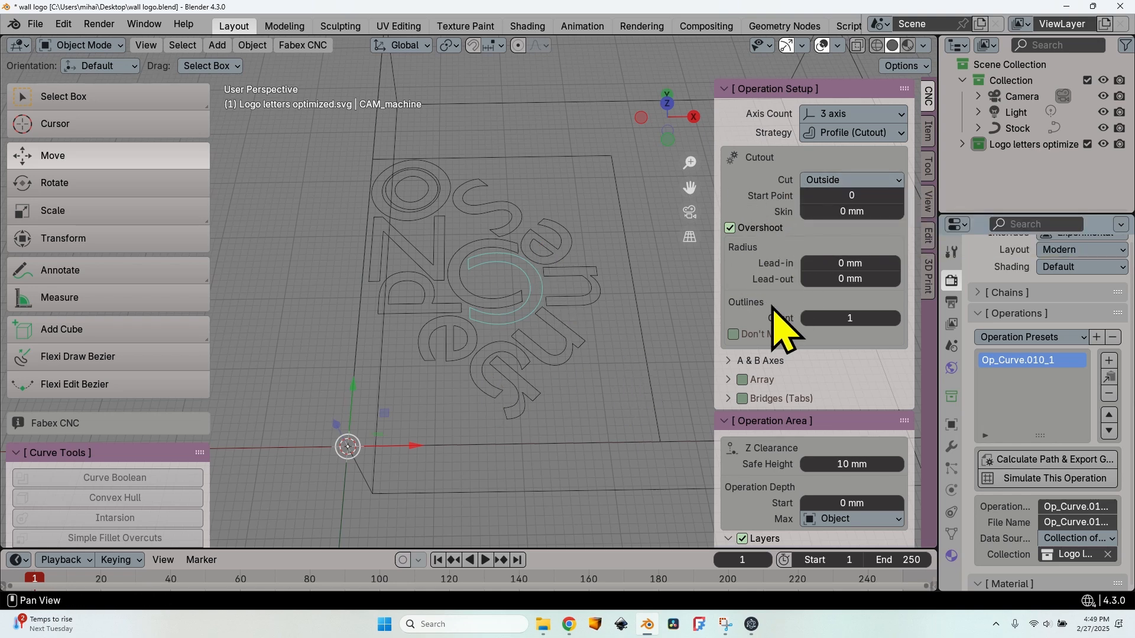
- Set the operation depth start of the letters' cutout operation to 8 mm
{"action": "scroll", "coordinate": [775, 316], "scroll_direction": "down", "scroll_amount": 1}
{"action": "scroll", "coordinate": [781, 331], "scroll_direction": "down", "scroll_amount": 4}
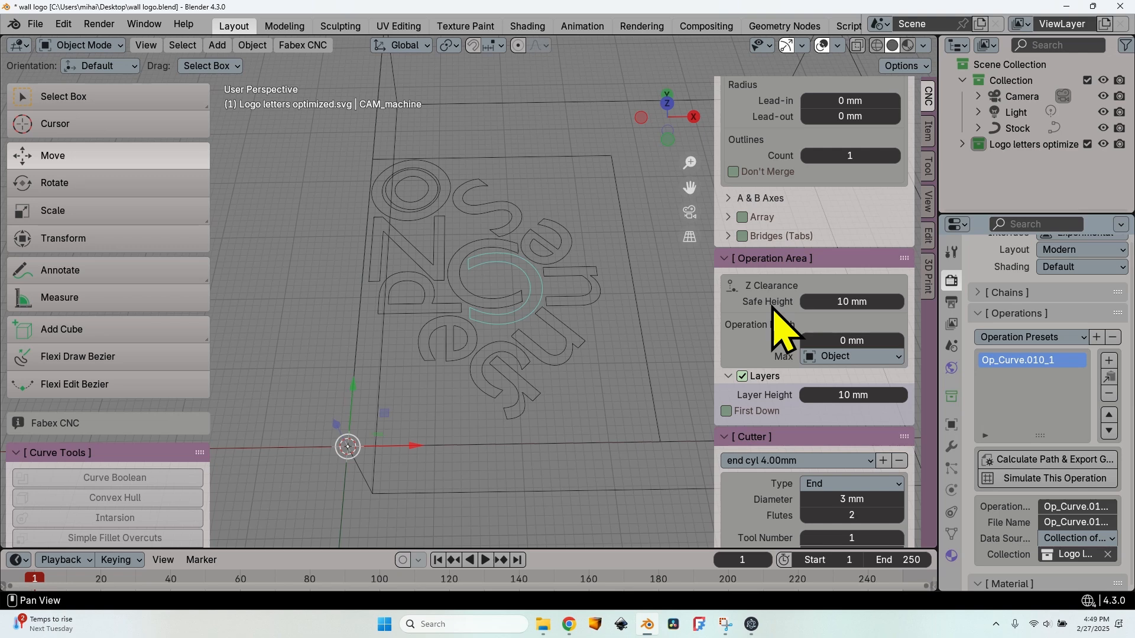
{"action": "scroll", "coordinate": [771, 308], "scroll_direction": "down", "scroll_amount": 1}
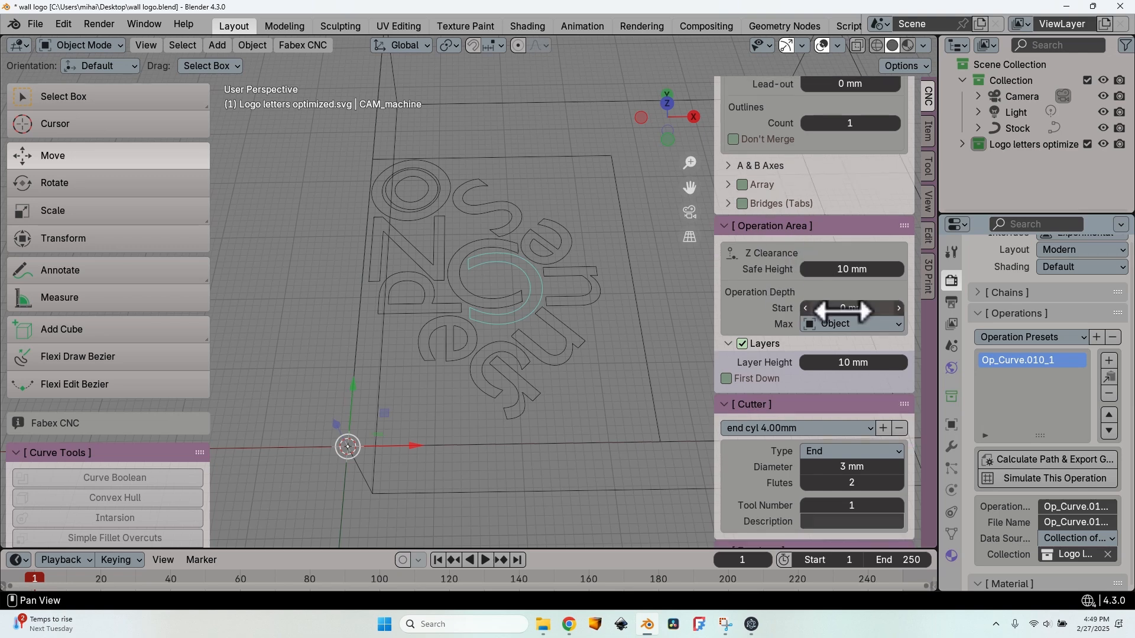
{"action": "left_click", "coordinate": [840, 309]}
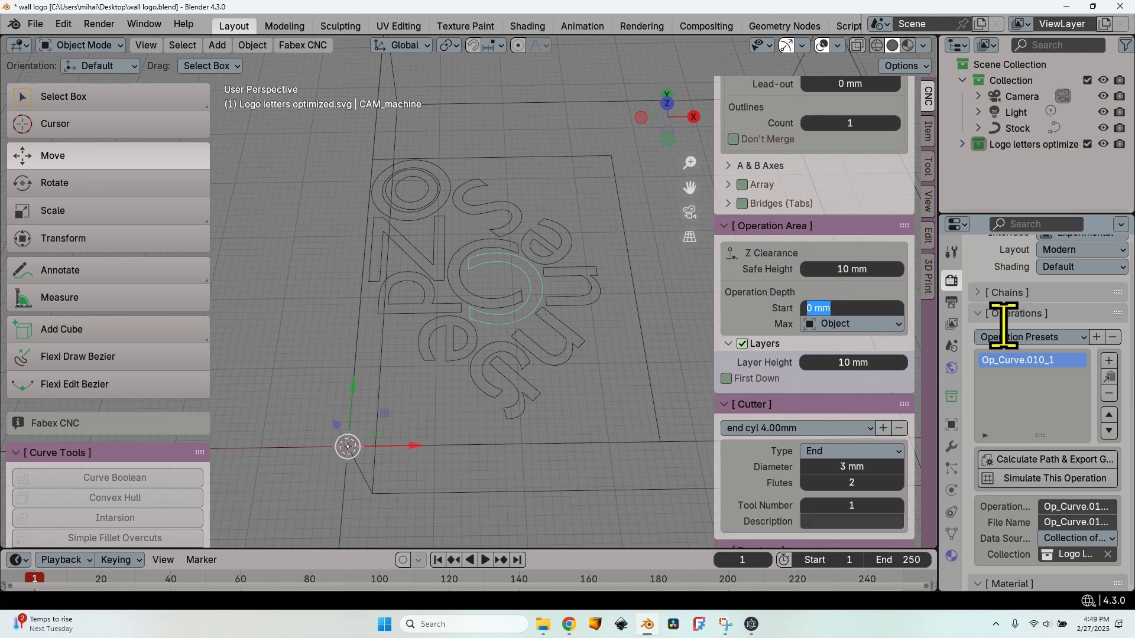
{"action": "type", "text": "8"}
{"action": "key", "text": "Return"}
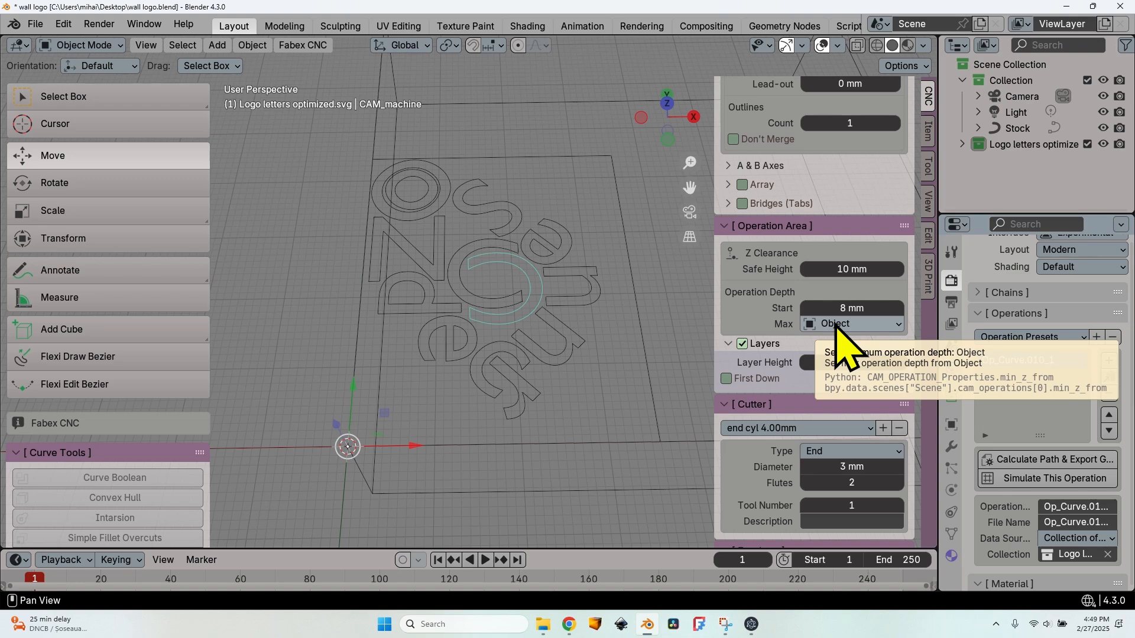
{"action": "middle_click_drag", "start_coordinate": [472, 278], "coordinate": [539, 331]}
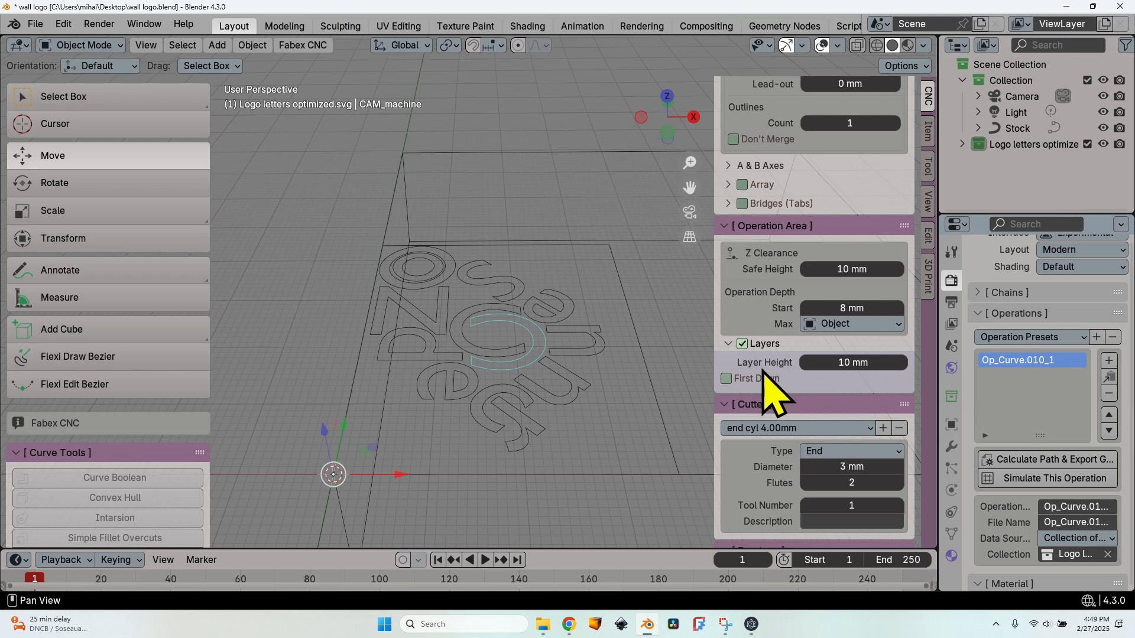
- Load the end cyl 4.00mm cutter preset for the operation and keep the cutter type as End
{"action": "scroll", "coordinate": [774, 360], "scroll_direction": "down", "scroll_amount": 4}
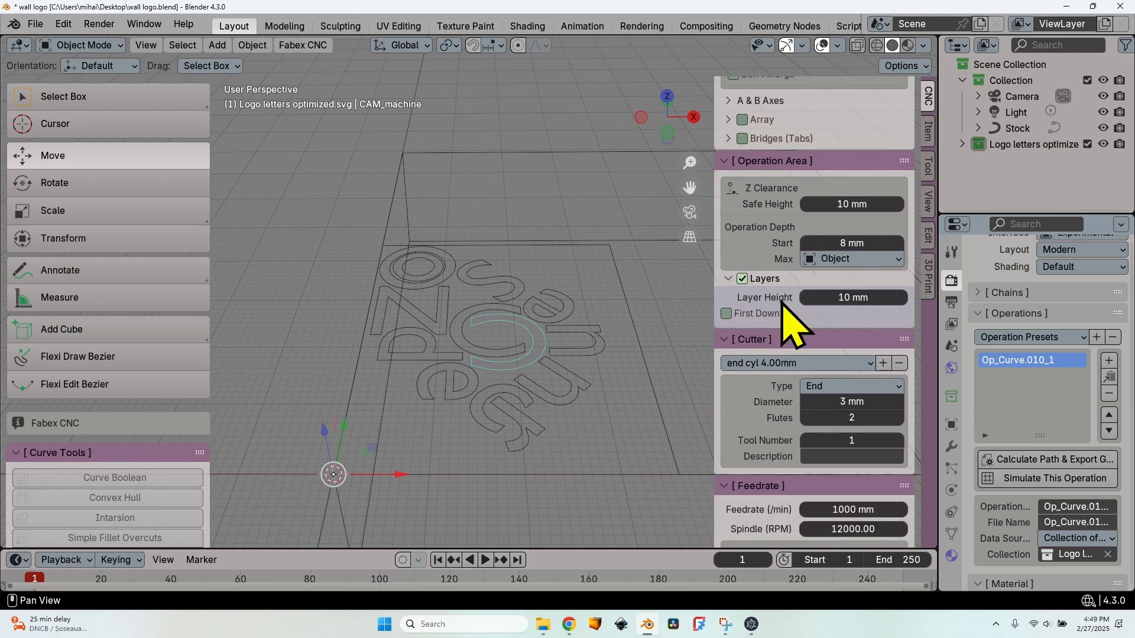
{"action": "left_click", "coordinate": [789, 331]}
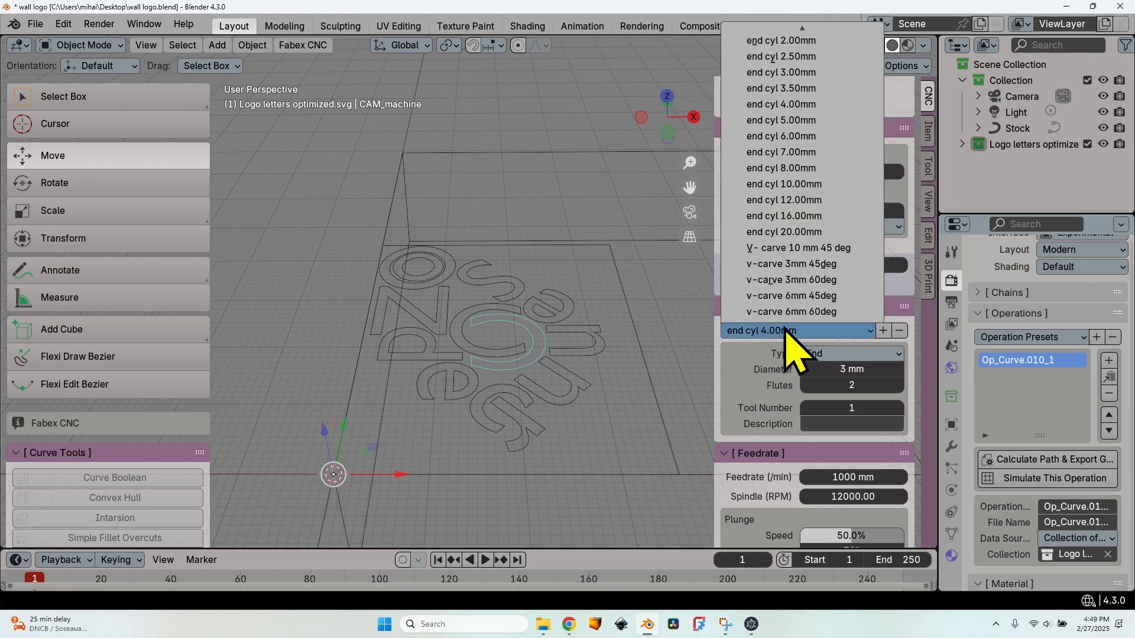
{"action": "left_click", "coordinate": [790, 105]}
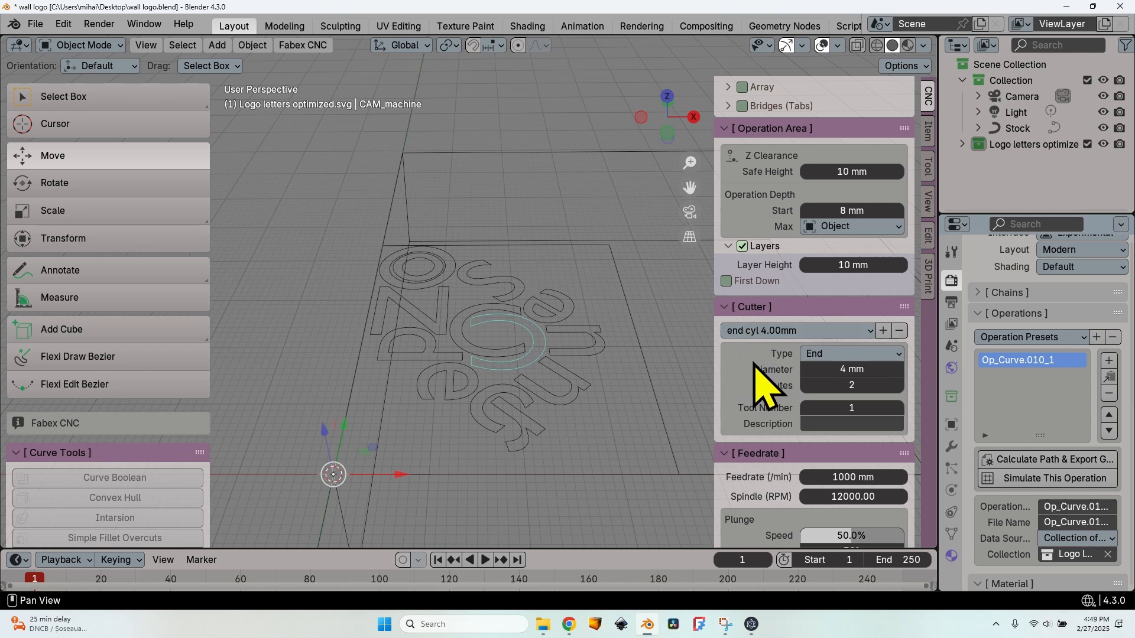
{"action": "left_click", "coordinate": [828, 353]}
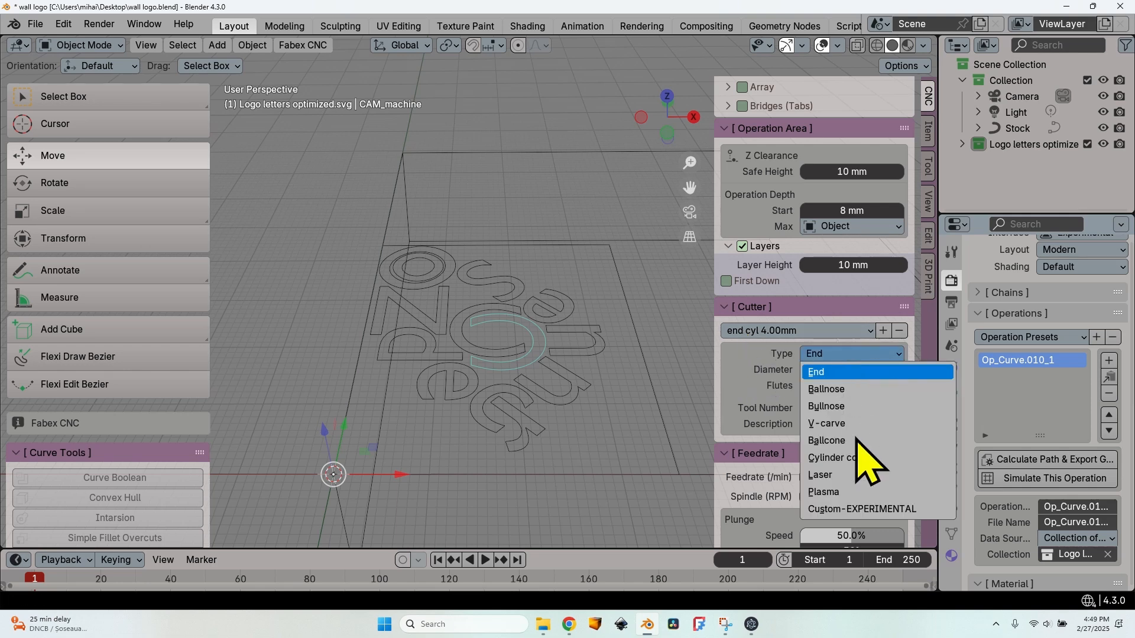
{"action": "left_click", "coordinate": [869, 371]}
{"action": "left_click", "coordinate": [860, 354]}
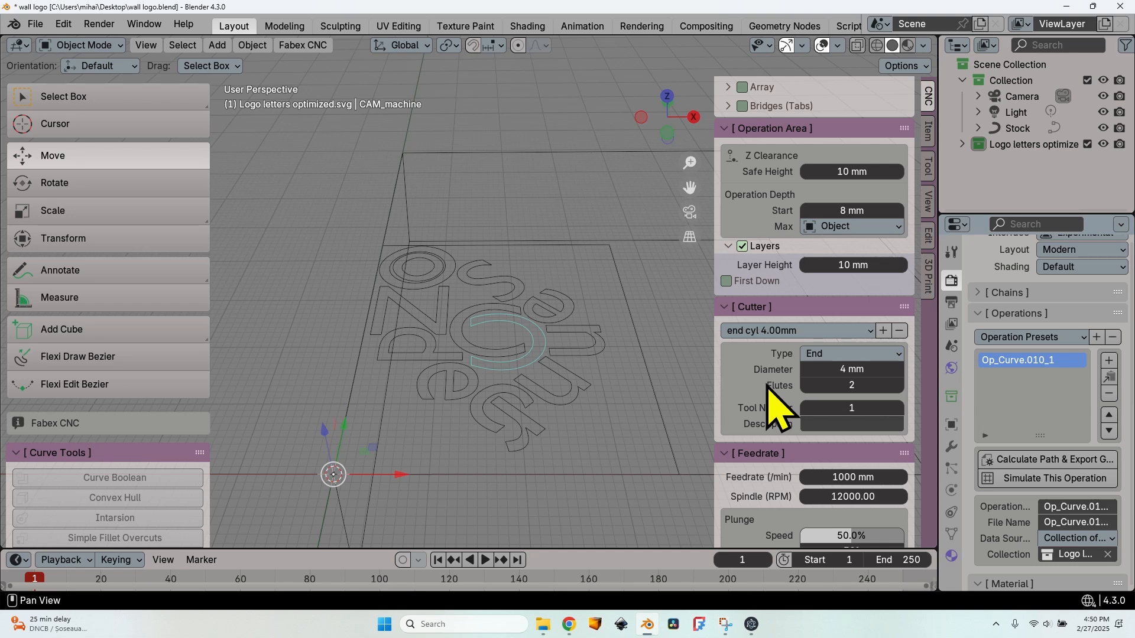
- Set the operation's feedrate to 3500 mm/min, spindle speed to 20000 RPM and plunge speed to 100%
{"action": "scroll", "coordinate": [775, 408], "scroll_direction": "down", "scroll_amount": 3}
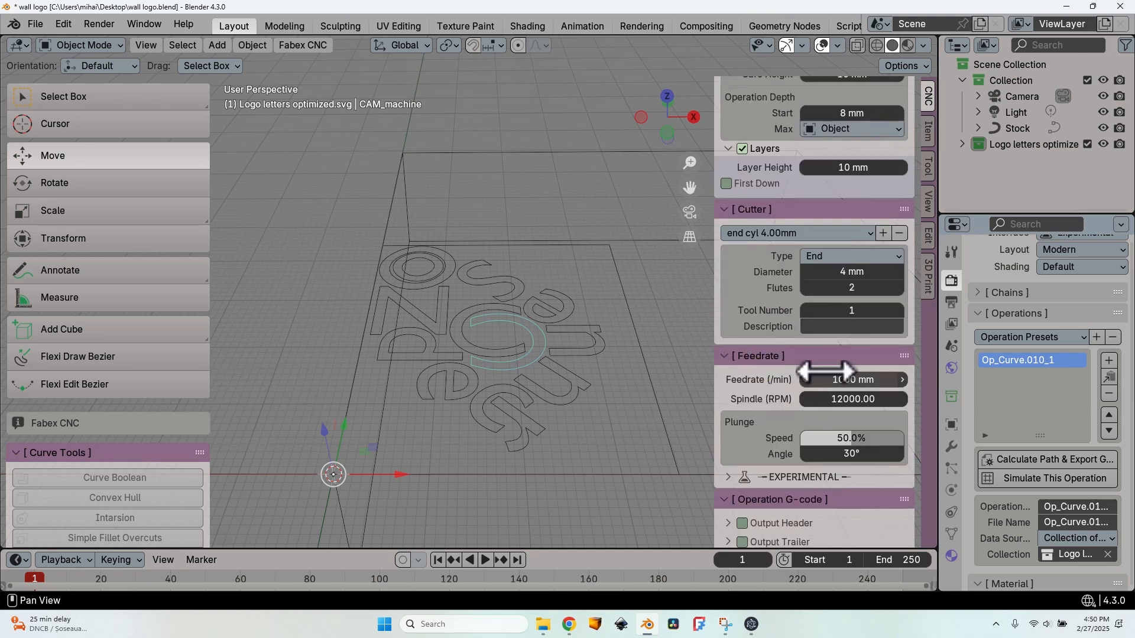
{"action": "left_click", "coordinate": [827, 379]}
{"action": "type", "text": "3"}
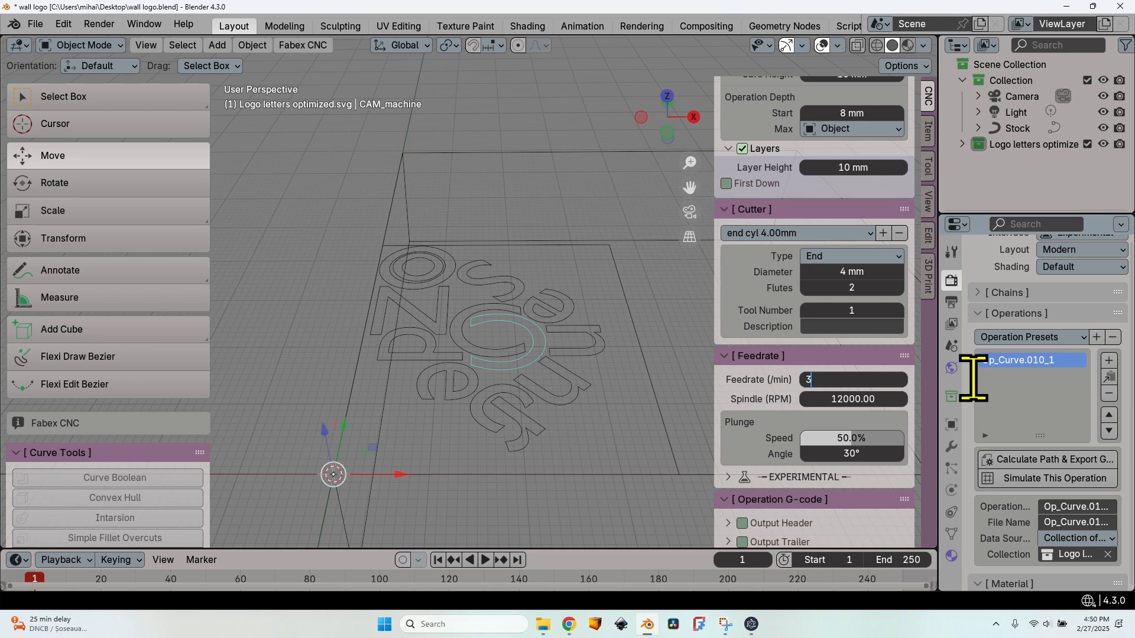
{"action": "type", "text": "500"}
{"action": "key", "text": "Tab"}
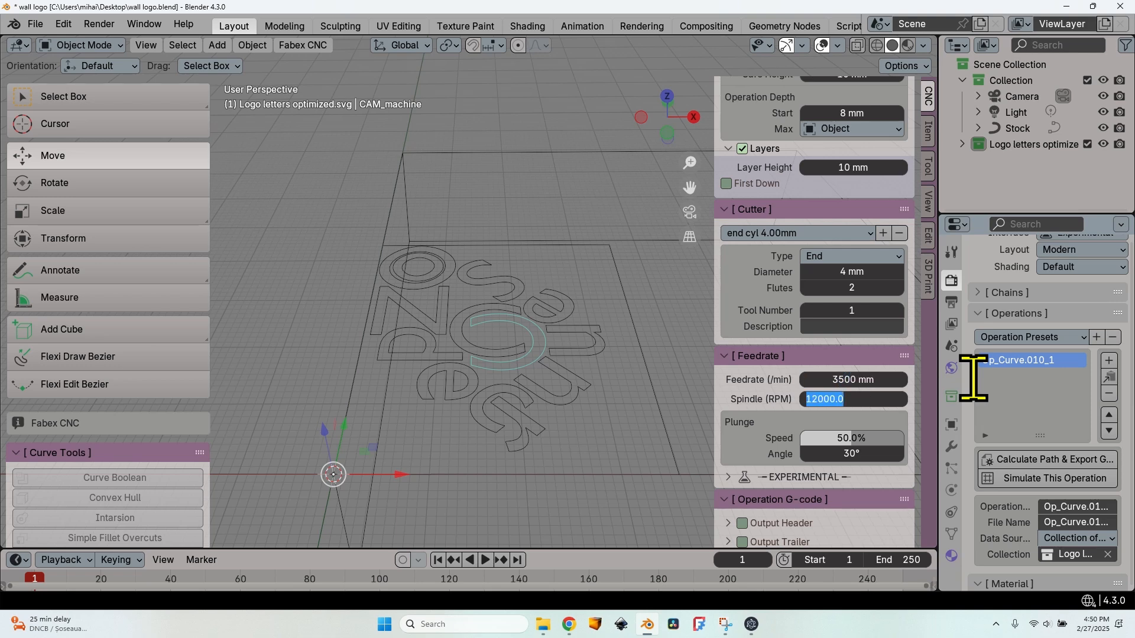
{"action": "type", "text": "20000"}
{"action": "key", "text": "Return"}
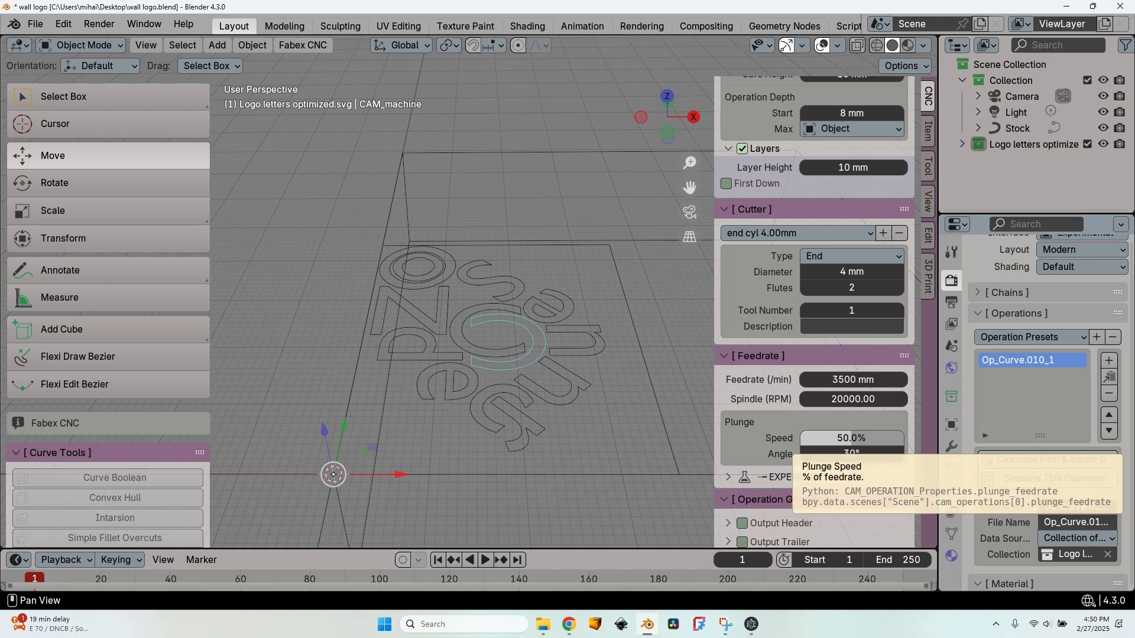
{"action": "left_click_drag", "start_coordinate": [845, 440], "coordinate": [903, 441]}
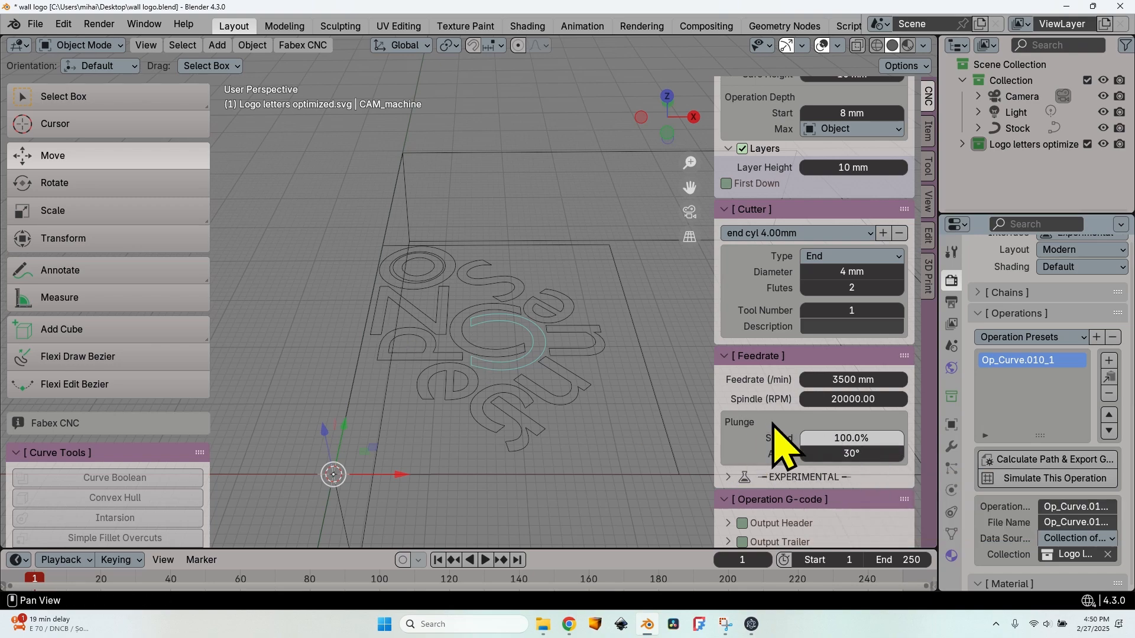
- Enable Output Trailer for the operation's G-code and check its trailer command
{"action": "scroll", "coordinate": [776, 443], "scroll_direction": "down", "scroll_amount": 1}
{"action": "scroll", "coordinate": [777, 445], "scroll_direction": "down", "scroll_amount": 4}
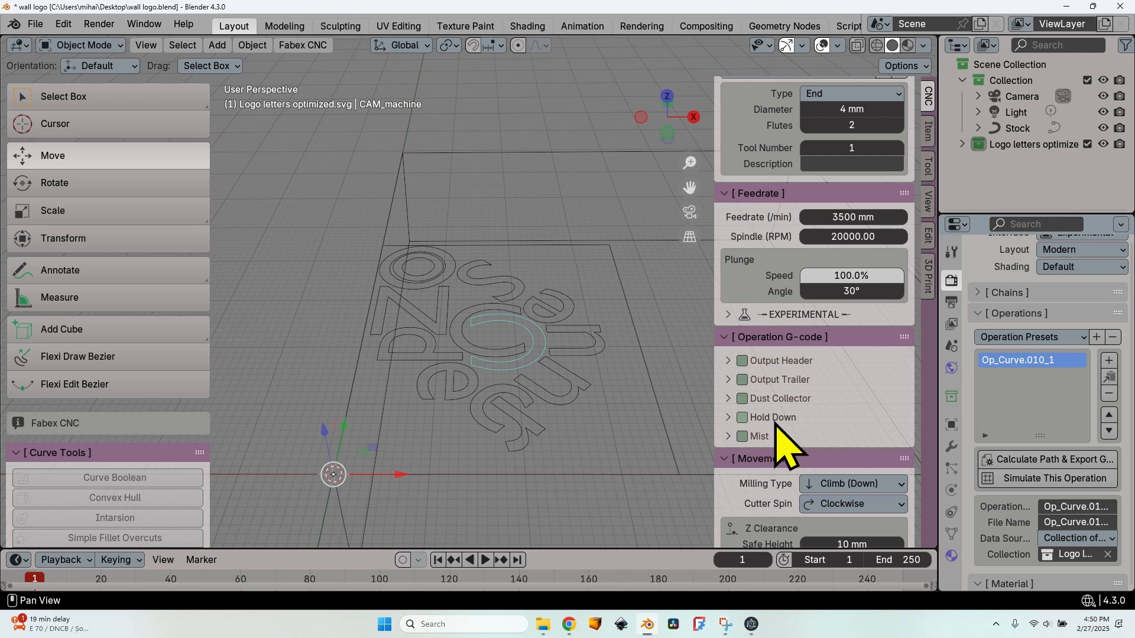
{"action": "scroll", "coordinate": [772, 393], "scroll_direction": "down", "scroll_amount": 1}
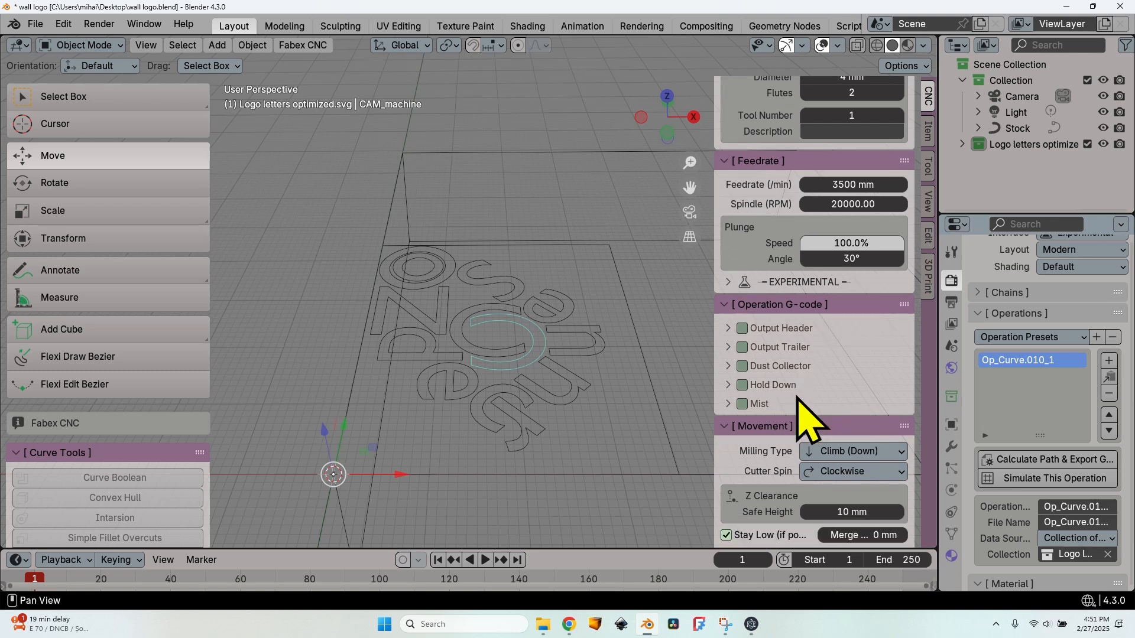
{"action": "left_click", "coordinate": [754, 346]}
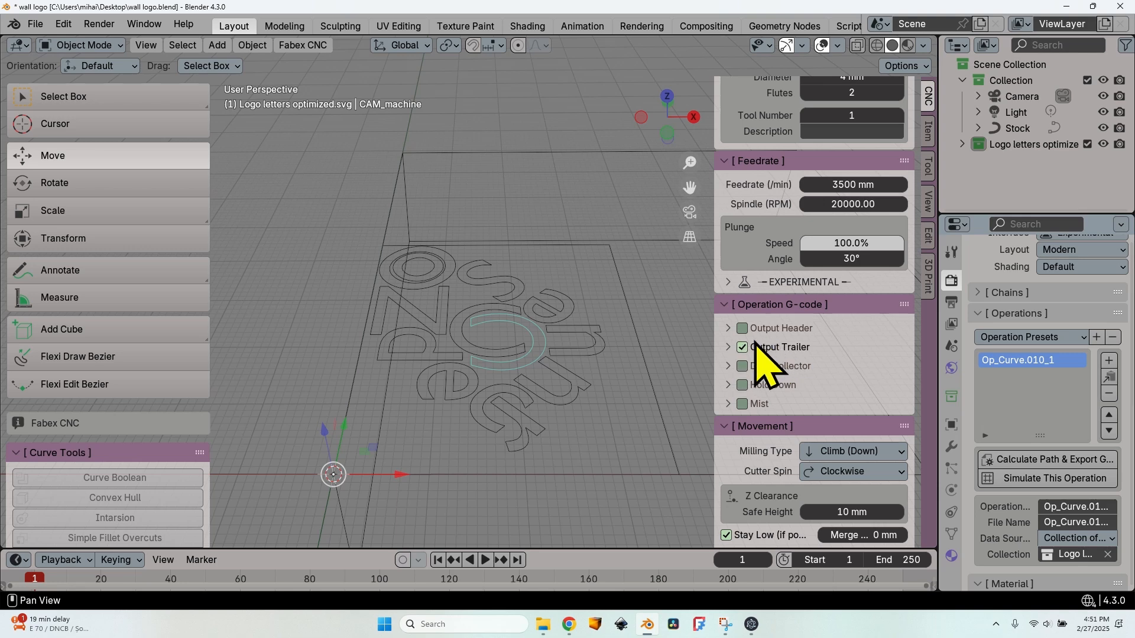
{"action": "left_click", "coordinate": [729, 347]}
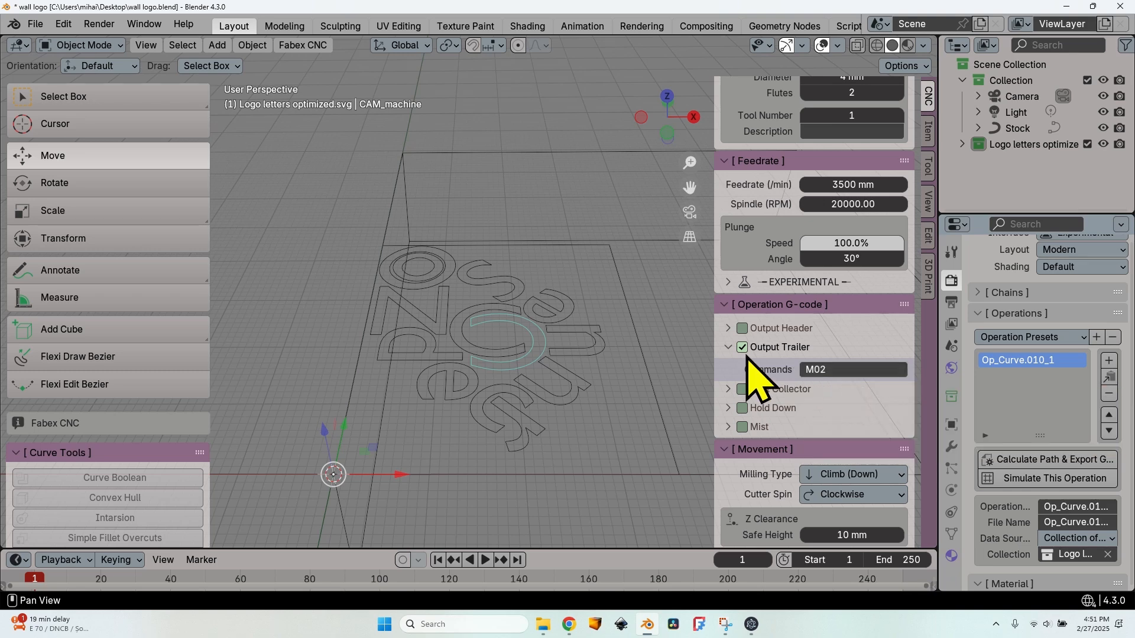
{"action": "left_click", "coordinate": [729, 348]}
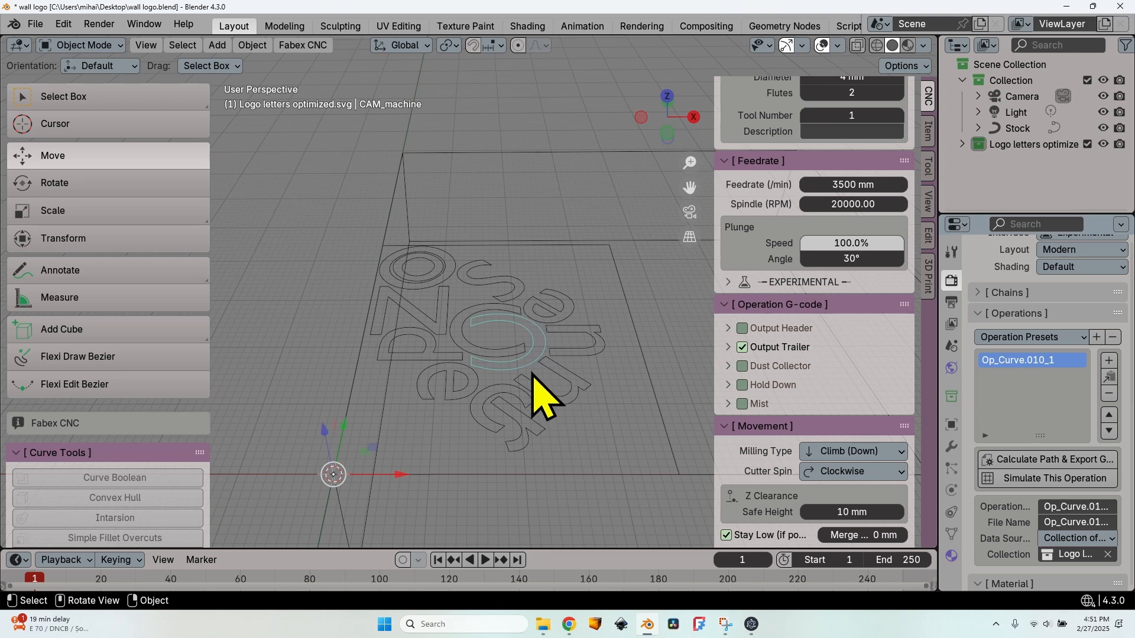
- Set the operation's milling type to Conventional (Up) and its Z clearance safe height to 15 mm
{"action": "left_click", "coordinate": [849, 452]}
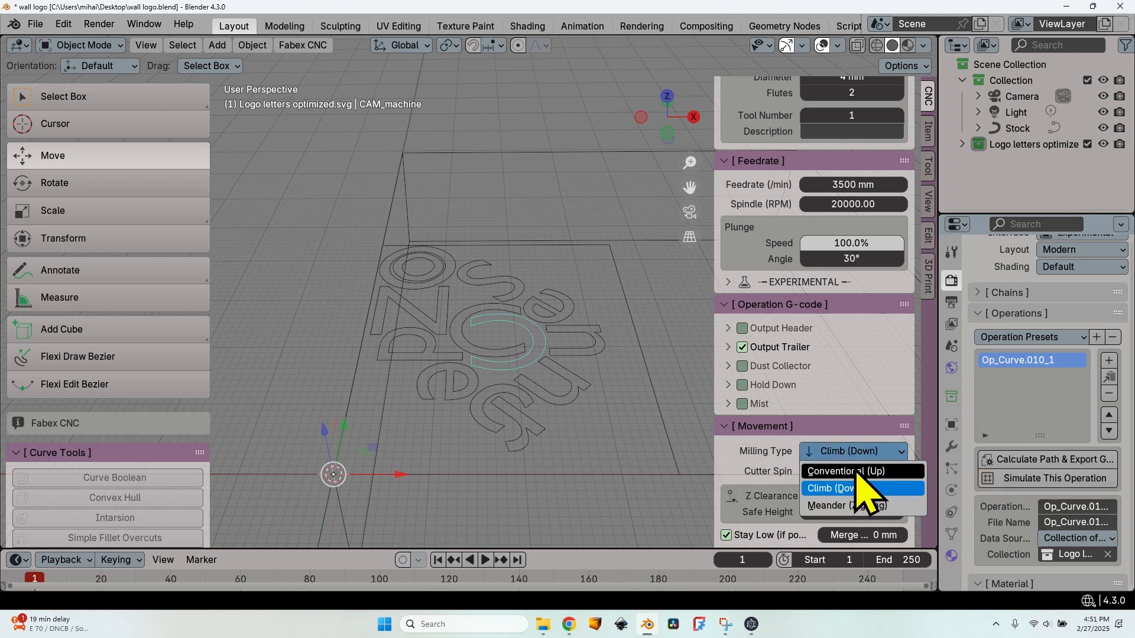
{"action": "left_click", "coordinate": [839, 471]}
{"action": "scroll", "coordinate": [768, 467], "scroll_direction": "down", "scroll_amount": 4}
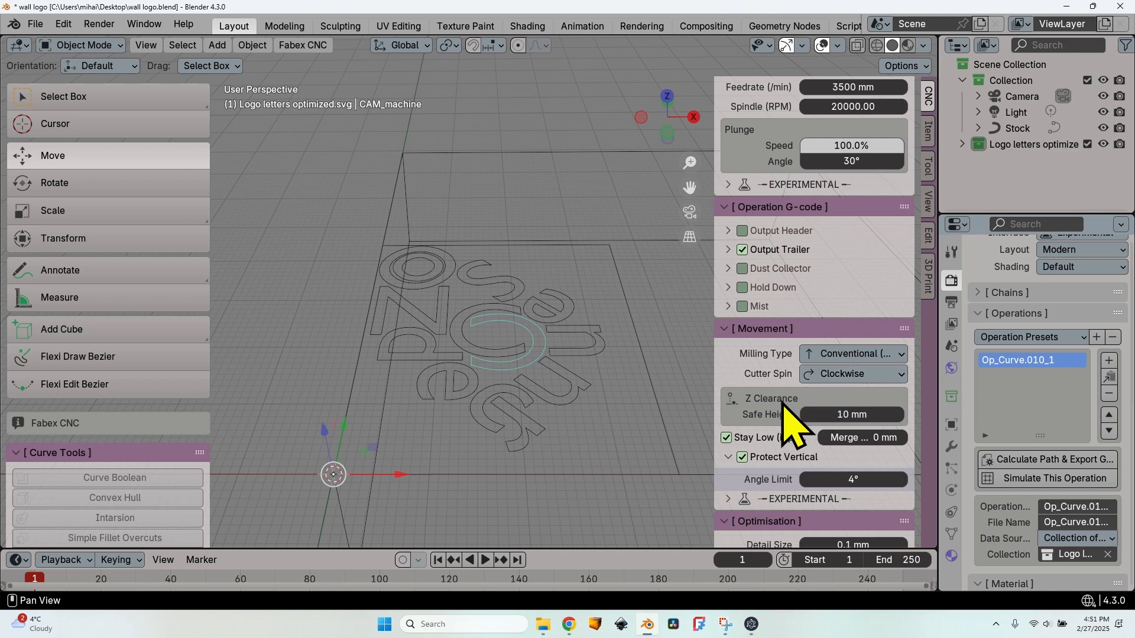
{"action": "left_click", "coordinate": [837, 416]}
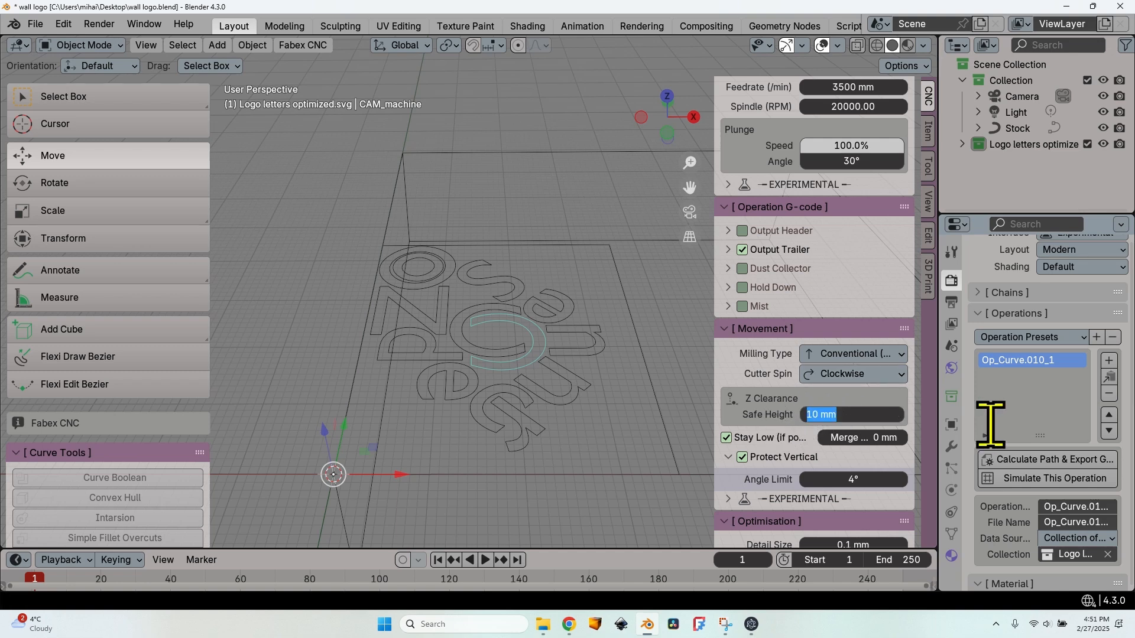
{"action": "type", "text": "15"}
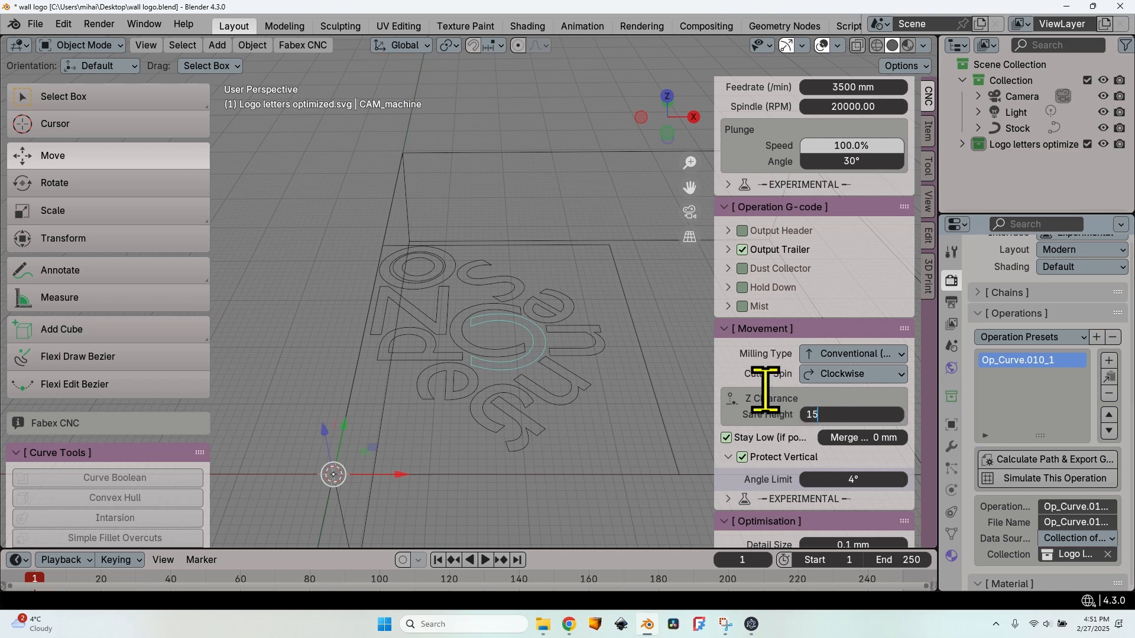
{"action": "key", "text": "Return"}
{"action": "scroll", "coordinate": [773, 405], "scroll_direction": "down", "scroll_amount": 3}
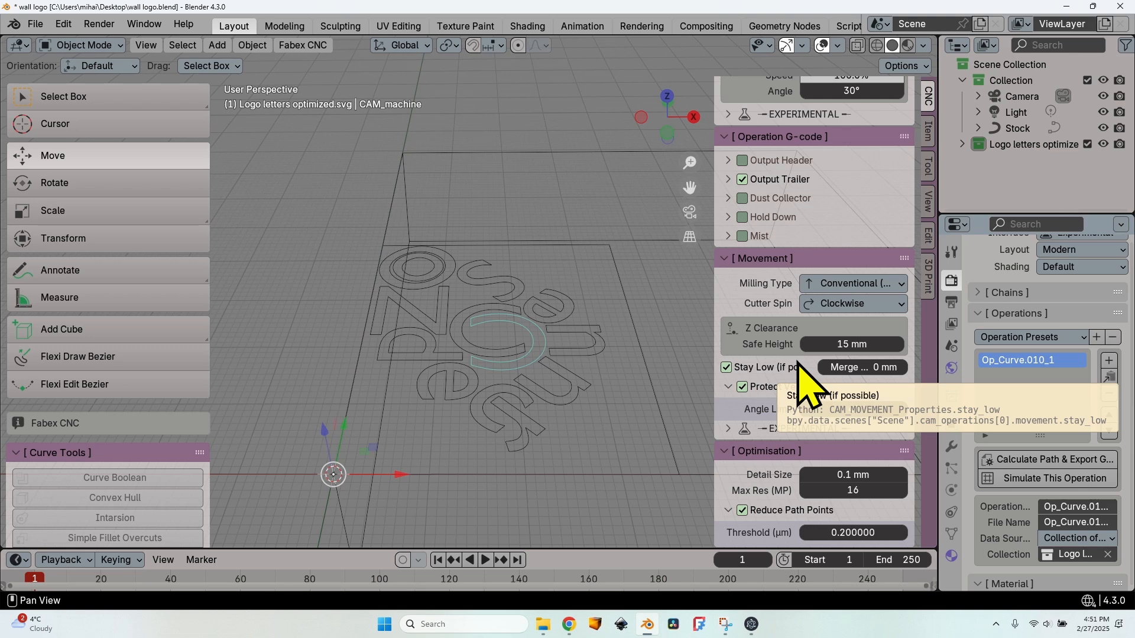
- Try to calculate the cutout operation's path and cancel the calculation
{"action": "left_click", "coordinate": [1064, 460]}
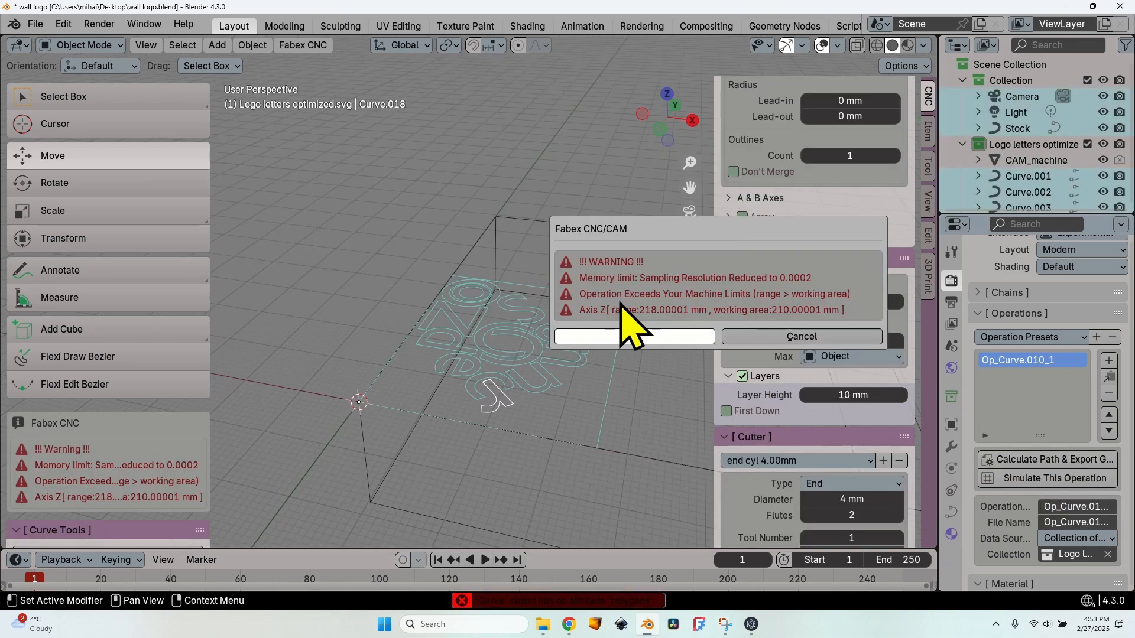
{"action": "left_click", "coordinate": [775, 337]}
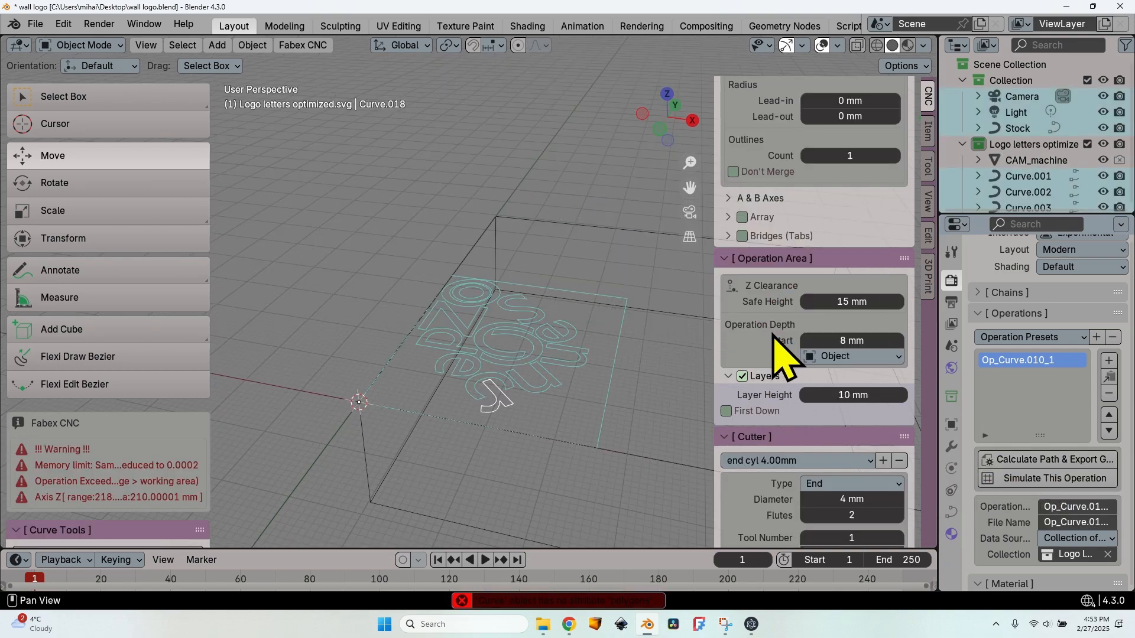
- Move CAM_machine out of the Logo letters optimized.svg collection into Collection and calculate the operation's path
{"action": "left_click", "coordinate": [1031, 162]}
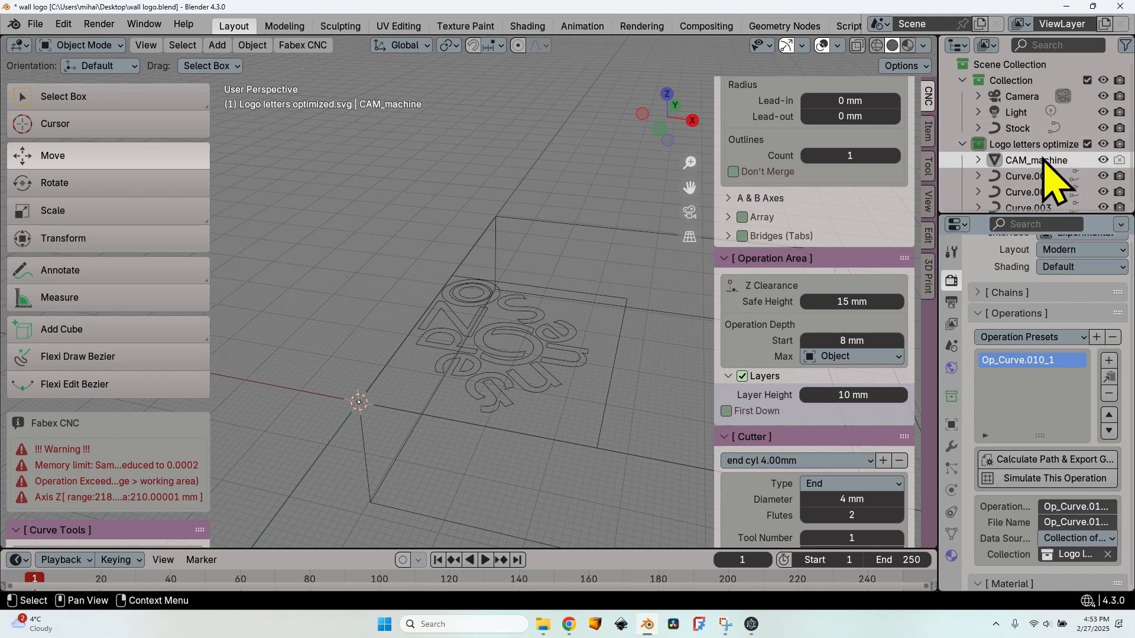
{"action": "left_click_drag", "start_coordinate": [1048, 158], "coordinate": [1029, 83]}
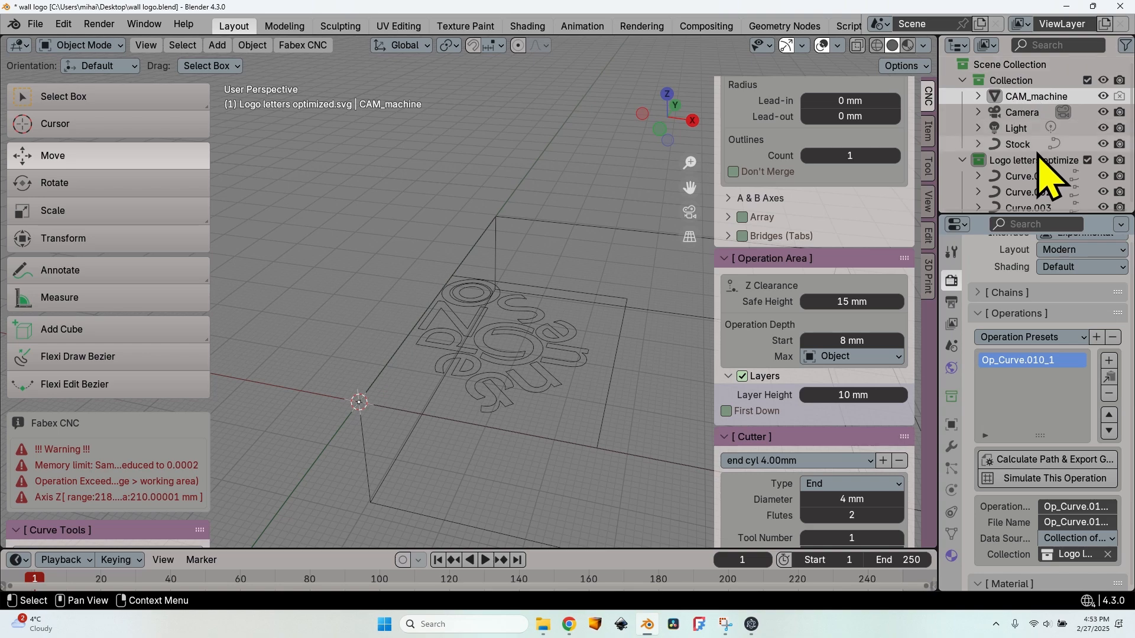
{"action": "left_click", "coordinate": [1040, 459]}
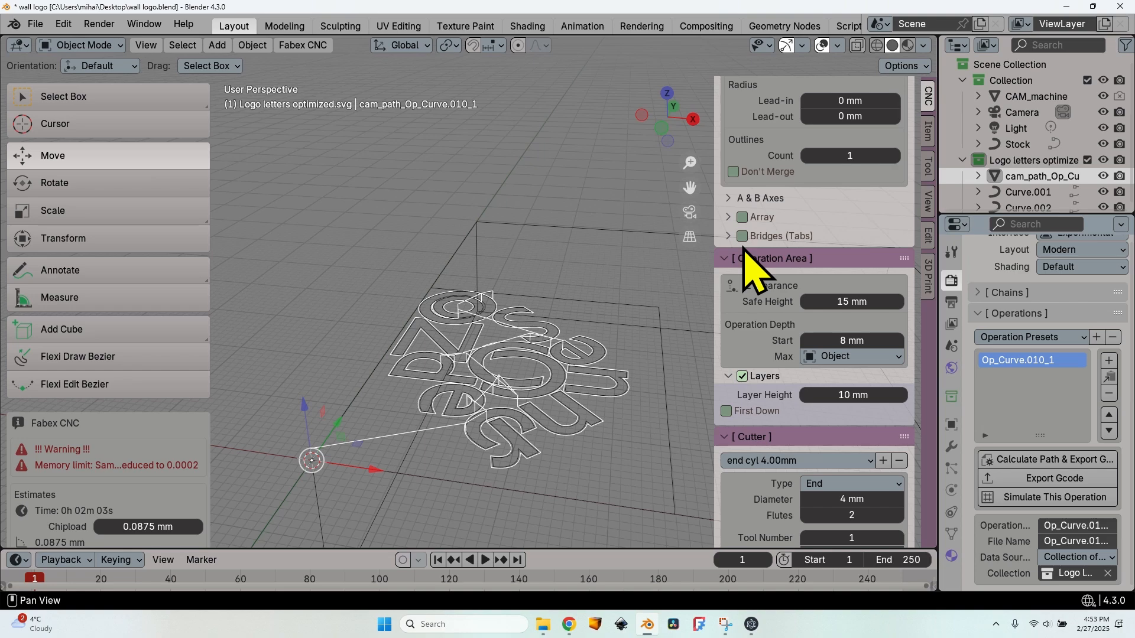
- Inspect the calculated toolpath up close and set the operation's layer height to 2 mm
{"action": "scroll", "coordinate": [380, 392], "scroll_direction": "up", "scroll_amount": 2}
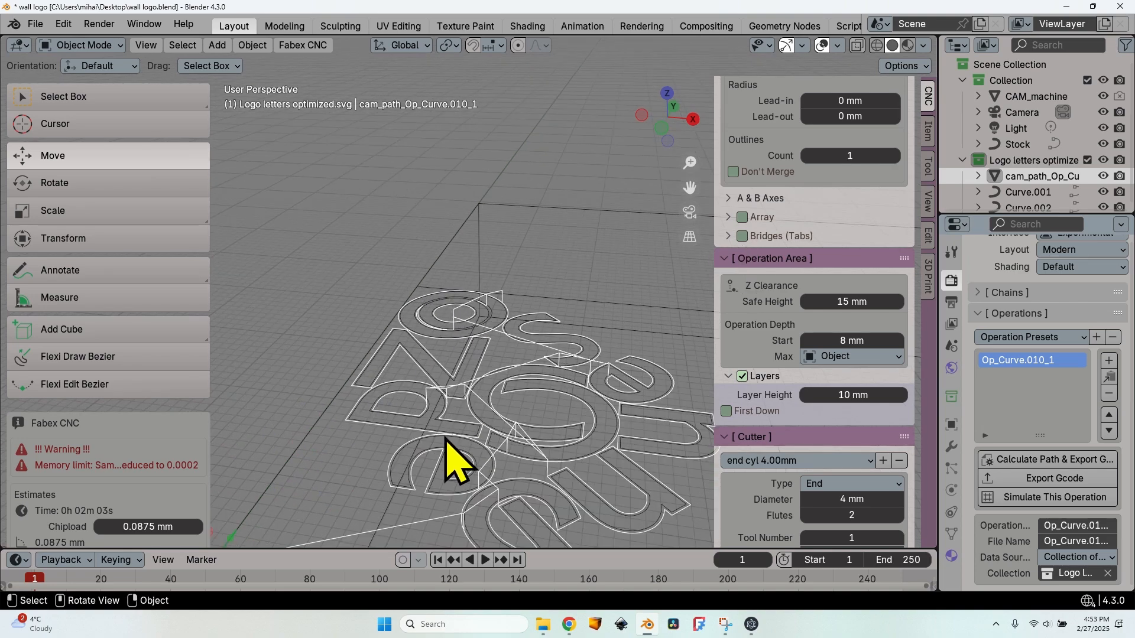
{"action": "scroll", "coordinate": [755, 316], "scroll_direction": "up", "scroll_amount": 3}
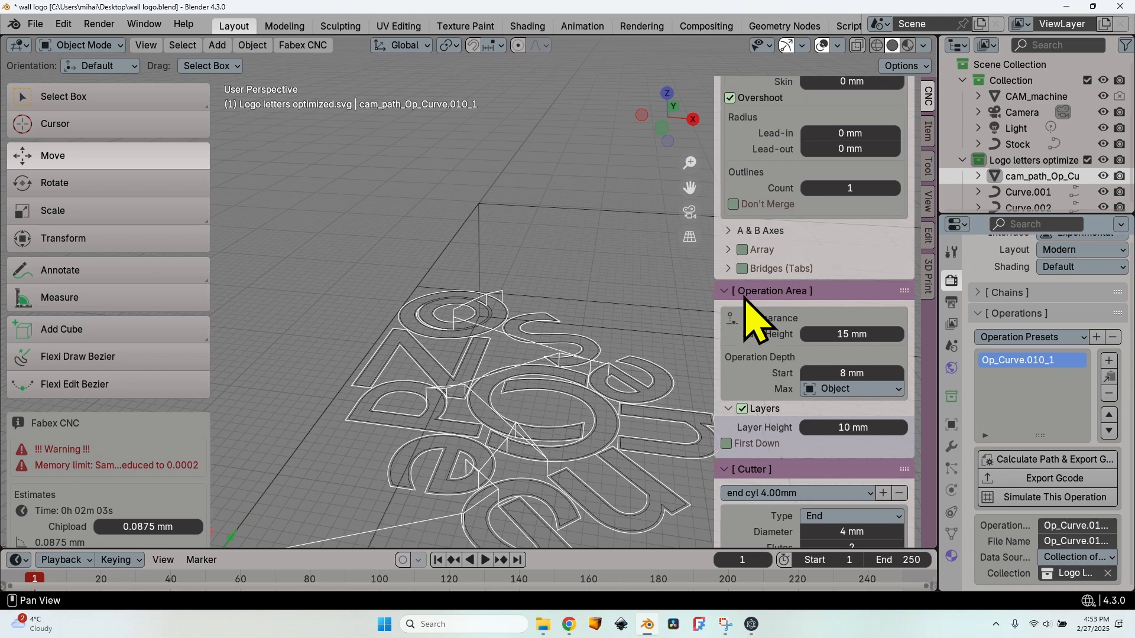
{"action": "scroll", "coordinate": [761, 299], "scroll_direction": "down", "scroll_amount": 3}
{"action": "scroll", "coordinate": [819, 314], "scroll_direction": "up", "scroll_amount": 1}
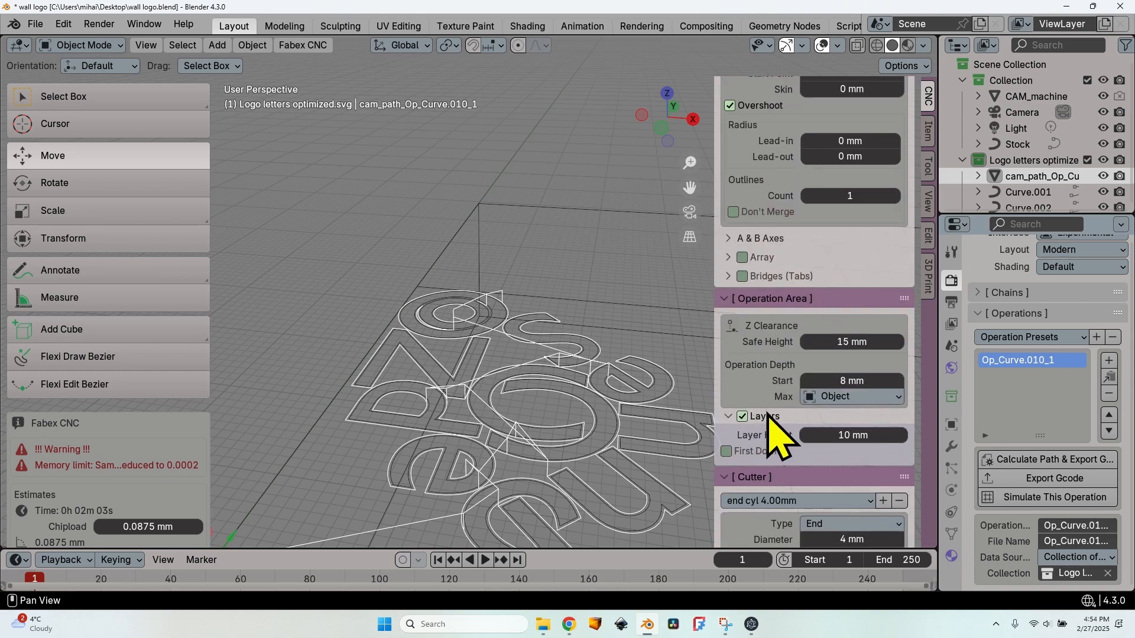
{"action": "left_click", "coordinate": [807, 435]}
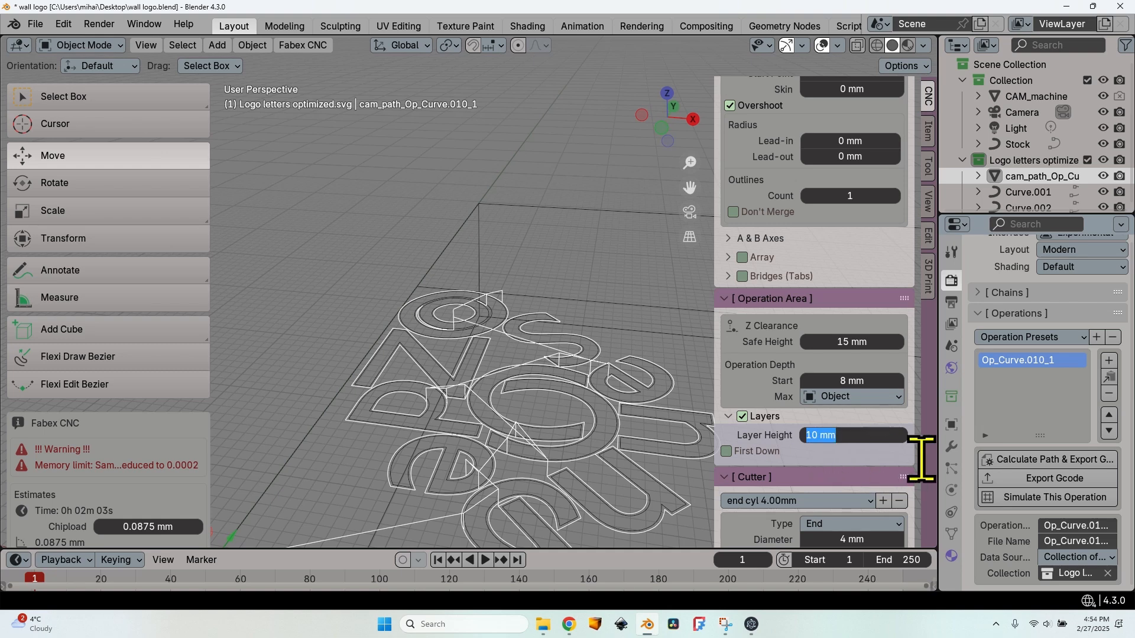
{"action": "type", "text": "2"}
{"action": "key", "text": "Return"}
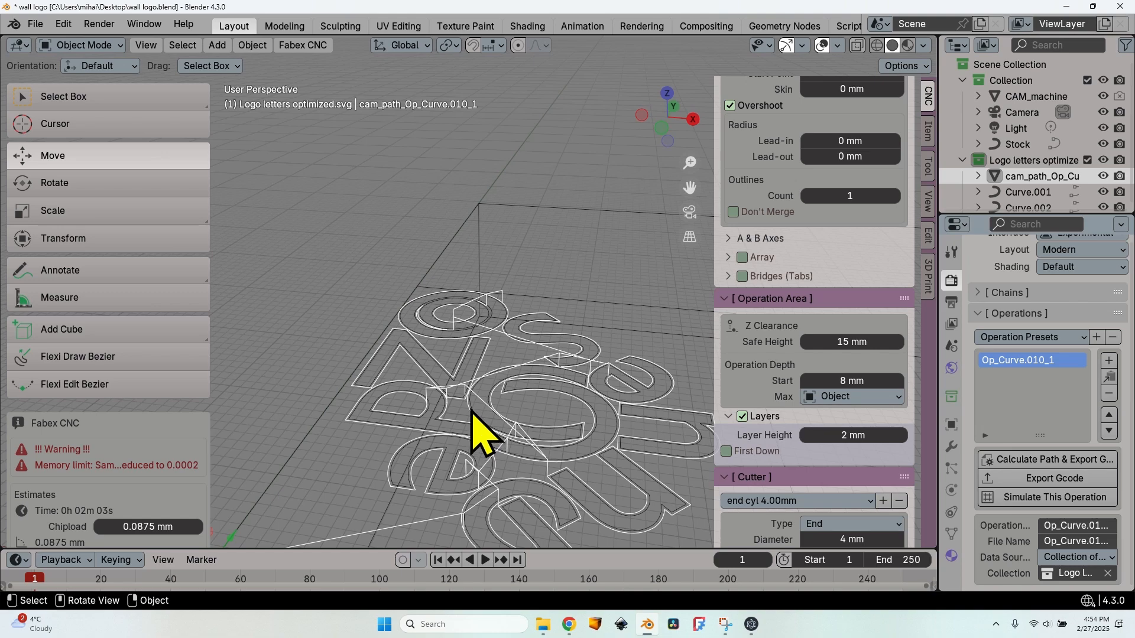
- Calculate the layered cutout operation's path and inspect the toolpath around the letters
{"action": "left_click", "coordinate": [1046, 461]}
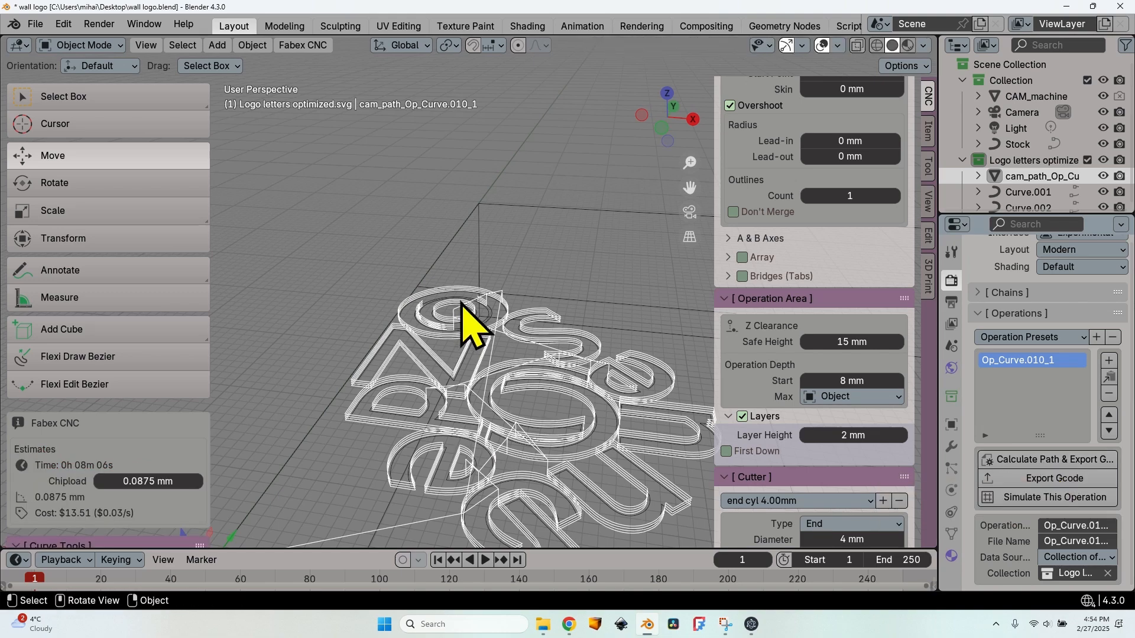
{"action": "middle_click_drag", "start_coordinate": [456, 322], "coordinate": [532, 476]}
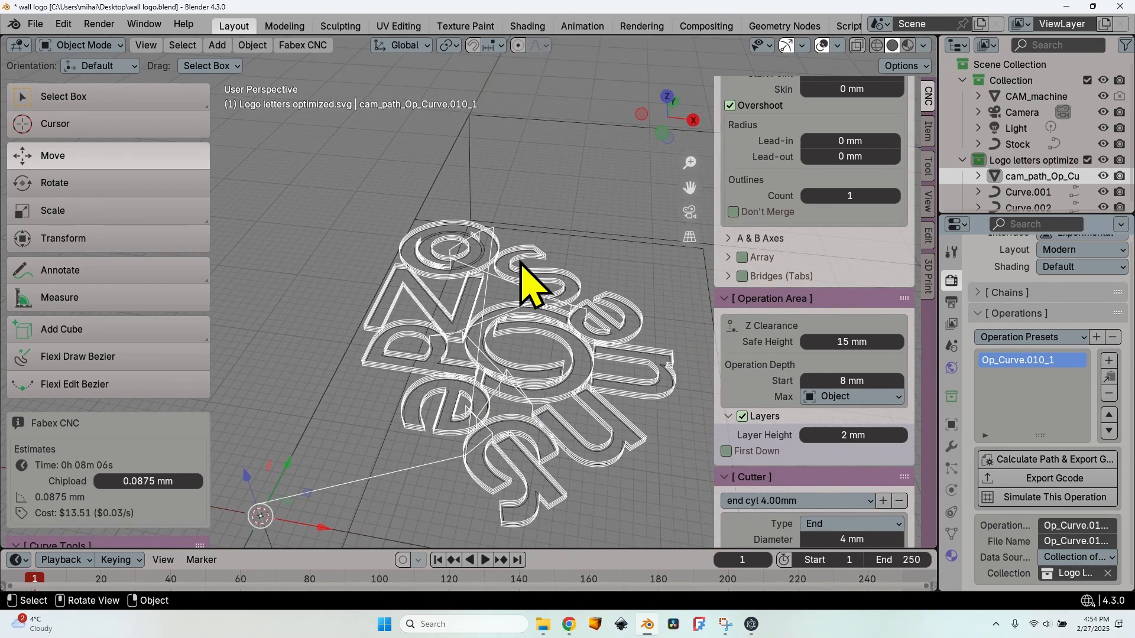
{"action": "scroll", "coordinate": [455, 213], "scroll_direction": "up", "scroll_amount": 4}
{"action": "scroll", "coordinate": [502, 240], "scroll_direction": "down", "scroll_amount": 5}
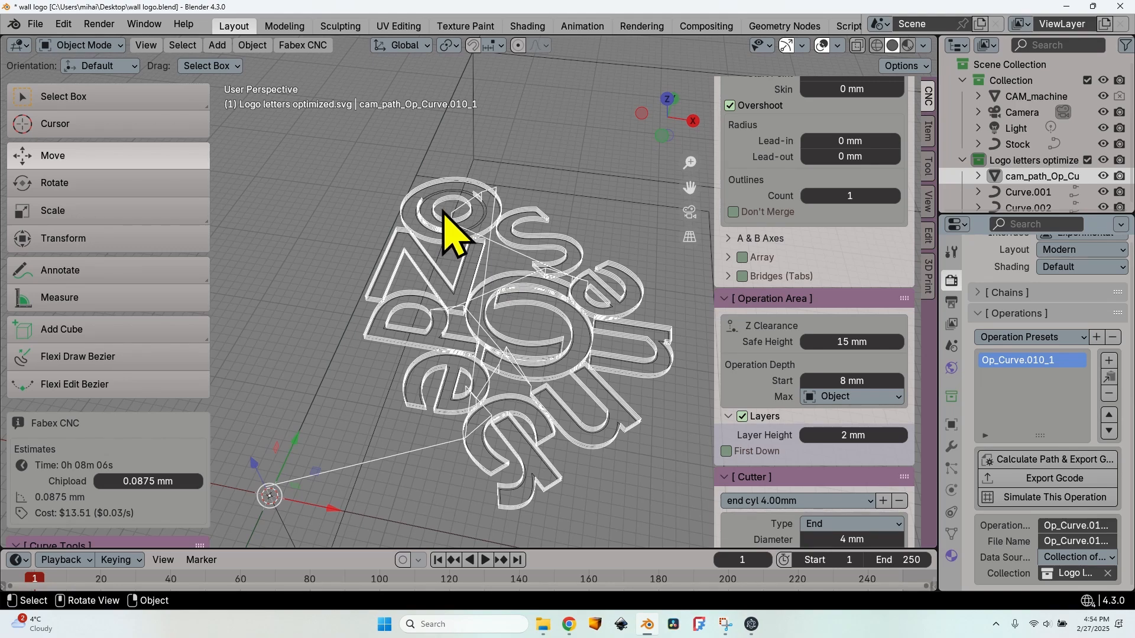
{"action": "middle_click_drag", "start_coordinate": [443, 228], "coordinate": [552, 401]}
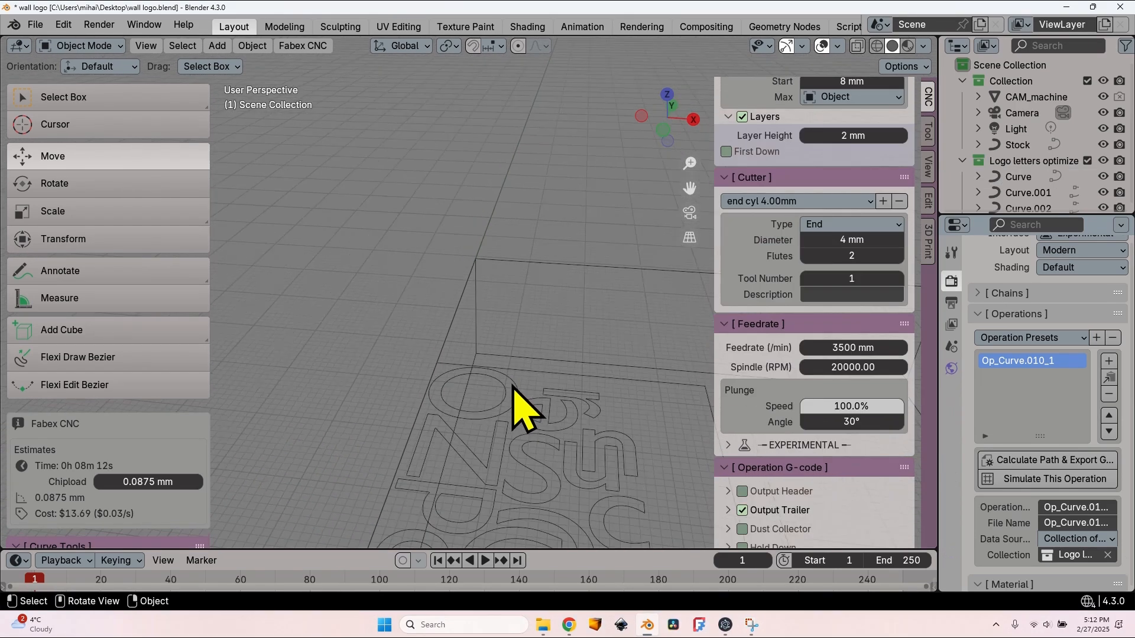
- Delete the rectangular Curve outline around the re-nested letters, which overlaps the Stock outline
{"action": "middle_click_drag", "start_coordinate": [522, 405], "coordinate": [527, 432]}
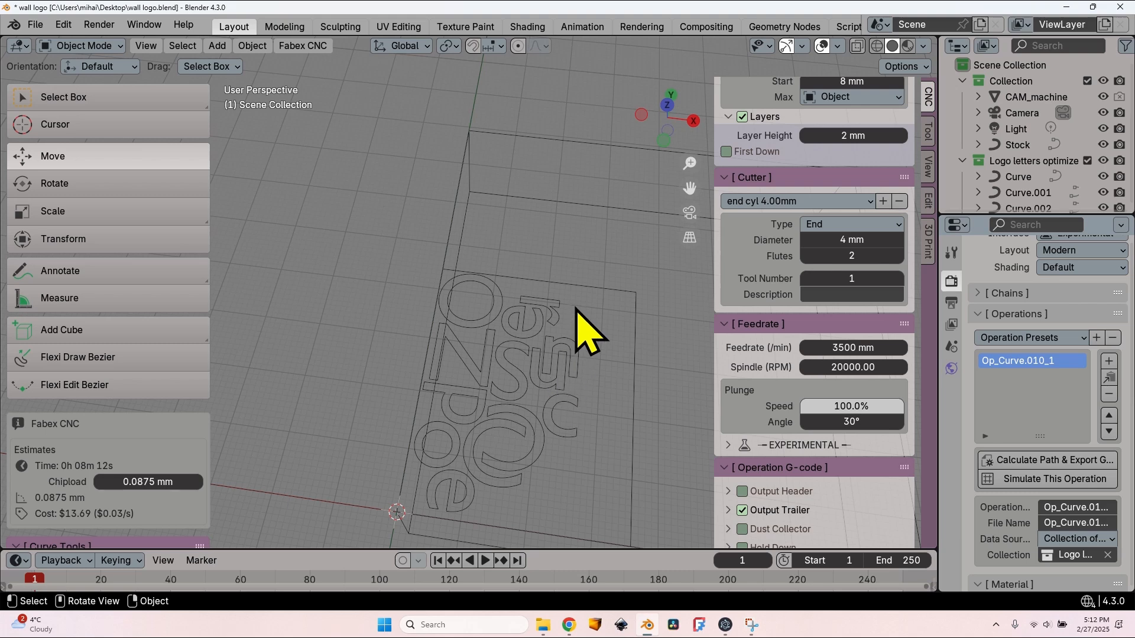
{"action": "left_click", "coordinate": [603, 288]}
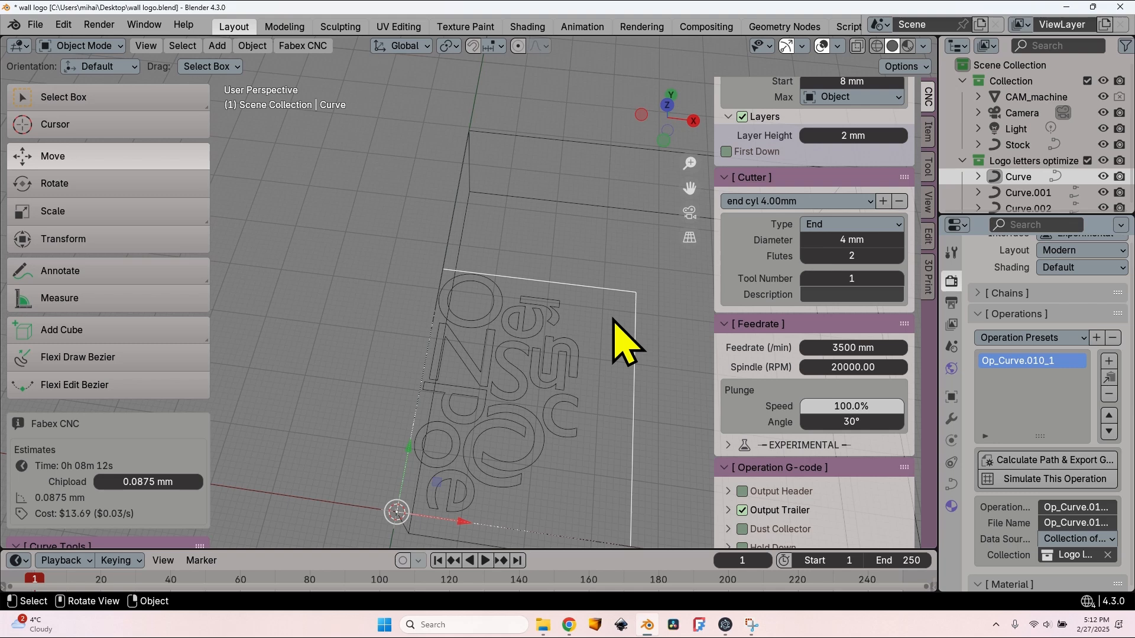
{"action": "key", "text": "Delete"}
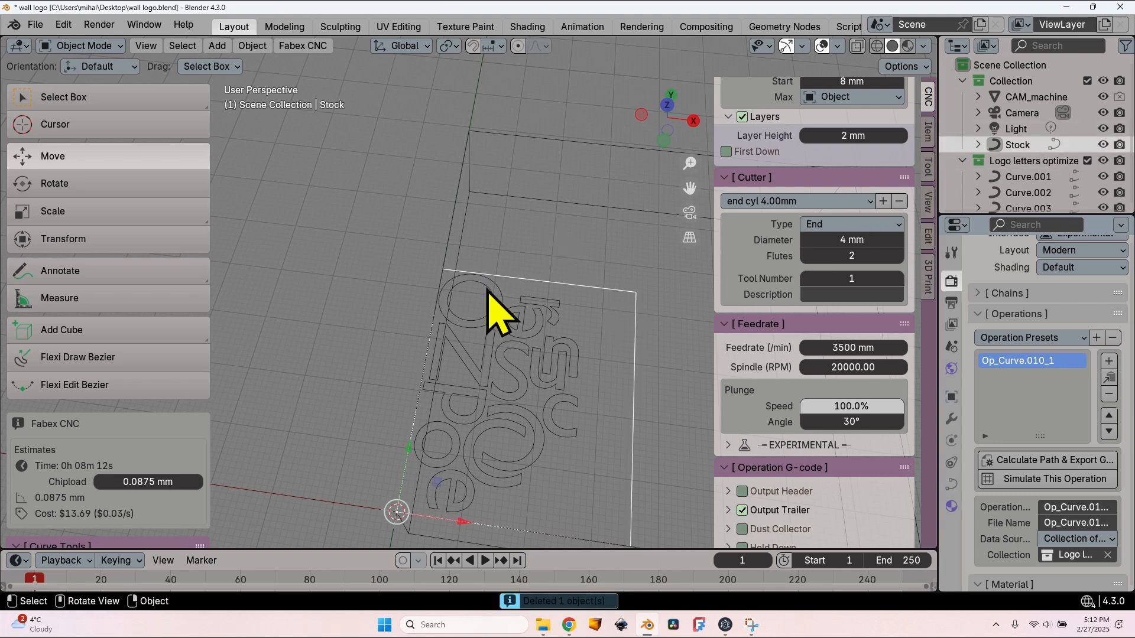
{"action": "left_click", "coordinate": [378, 326]}
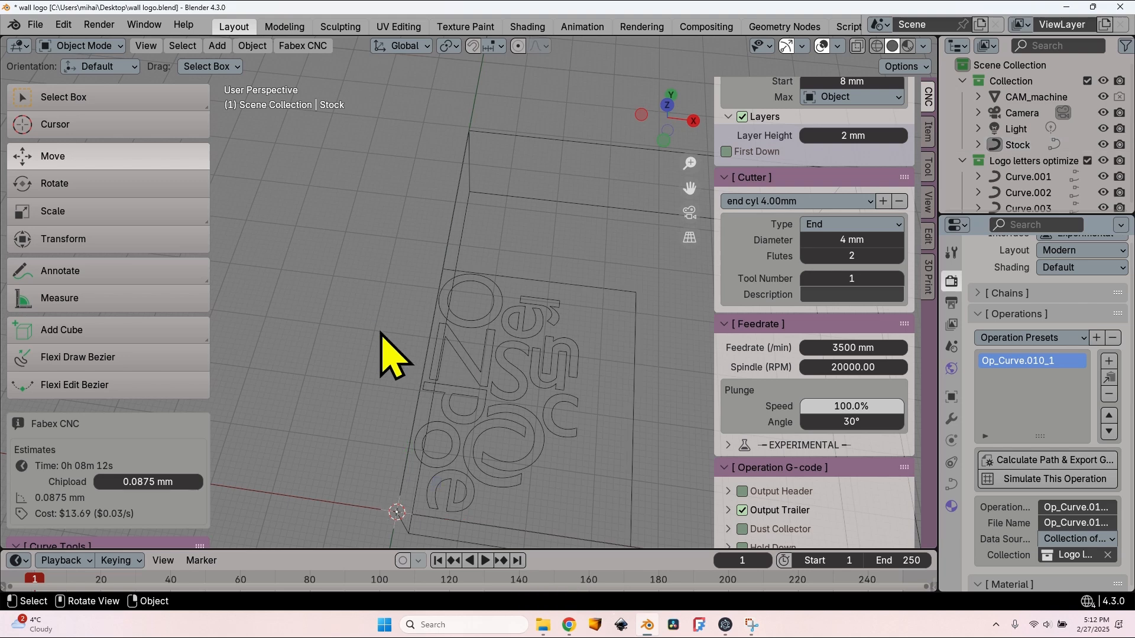
- Assign the Logo letters optimized.svg collection as the operation's data source and calculate its path
{"action": "left_click", "coordinate": [1041, 161]}
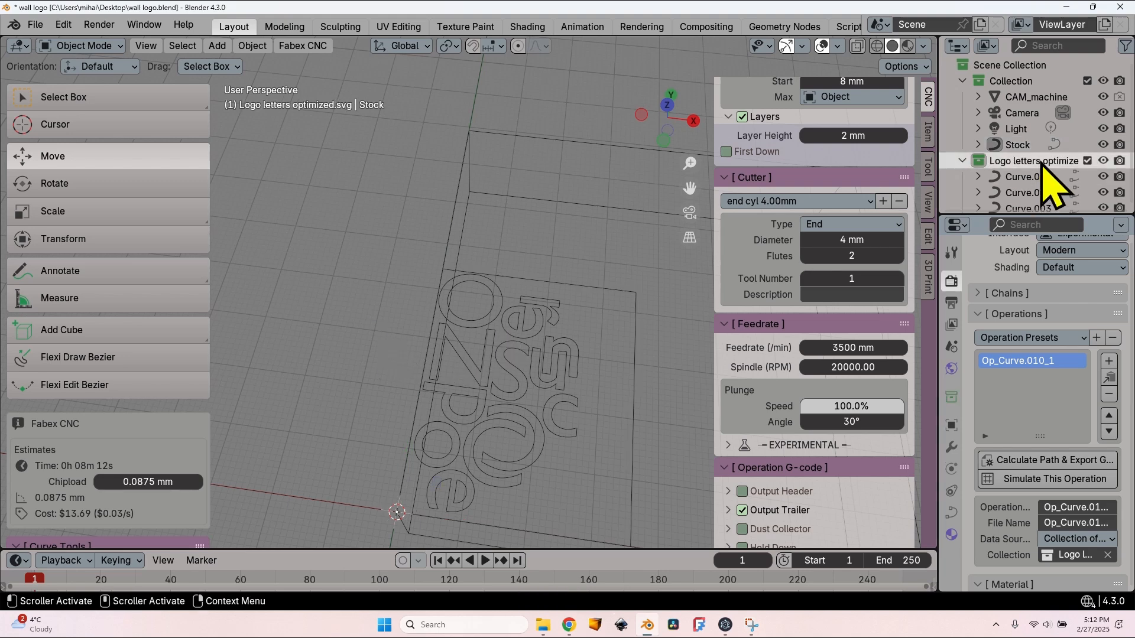
{"action": "left_click", "coordinate": [1073, 555]}
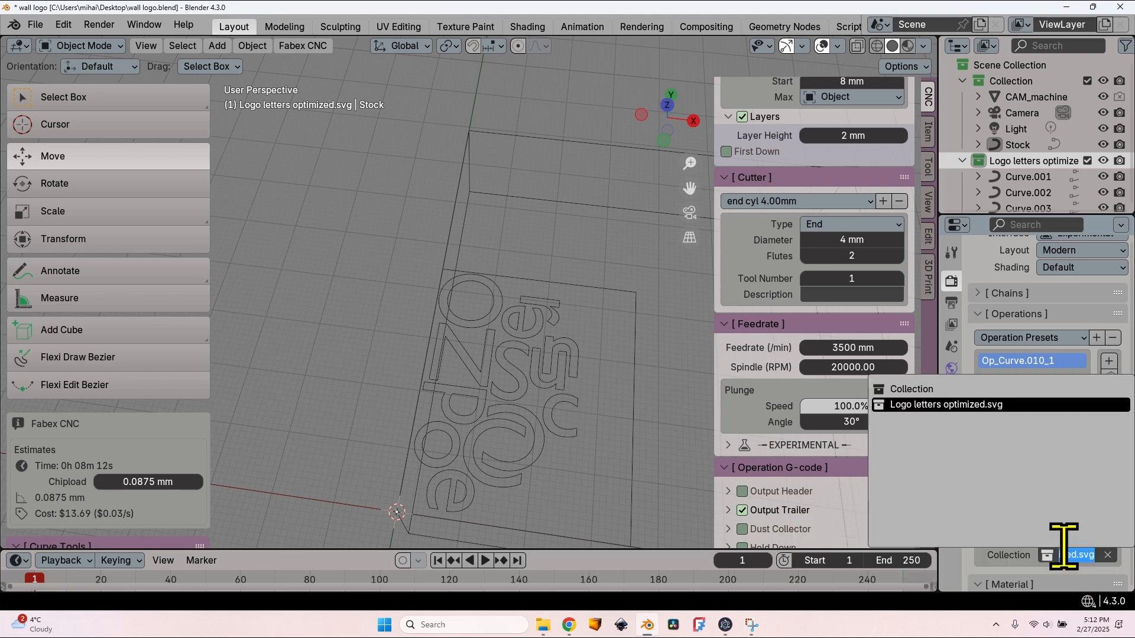
{"action": "left_click", "coordinate": [981, 405]}
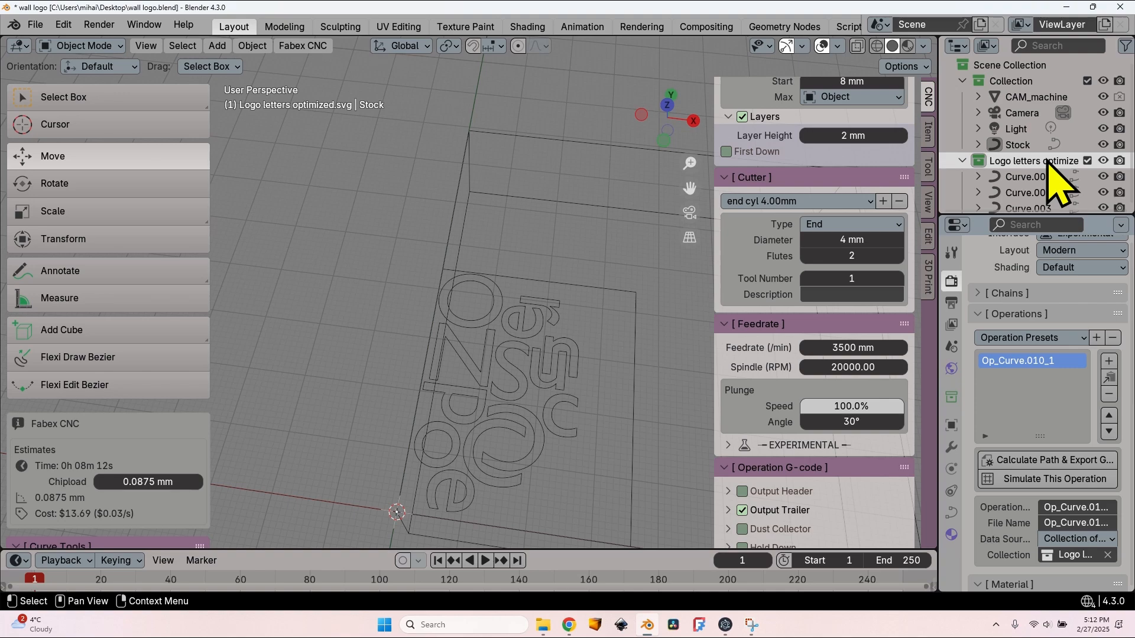
{"action": "left_click", "coordinate": [1049, 464]}
- Examine the calculated toolpath around the nested letters, especially the O, N and e
{"action": "scroll", "coordinate": [519, 481], "scroll_direction": "up", "scroll_amount": 6}
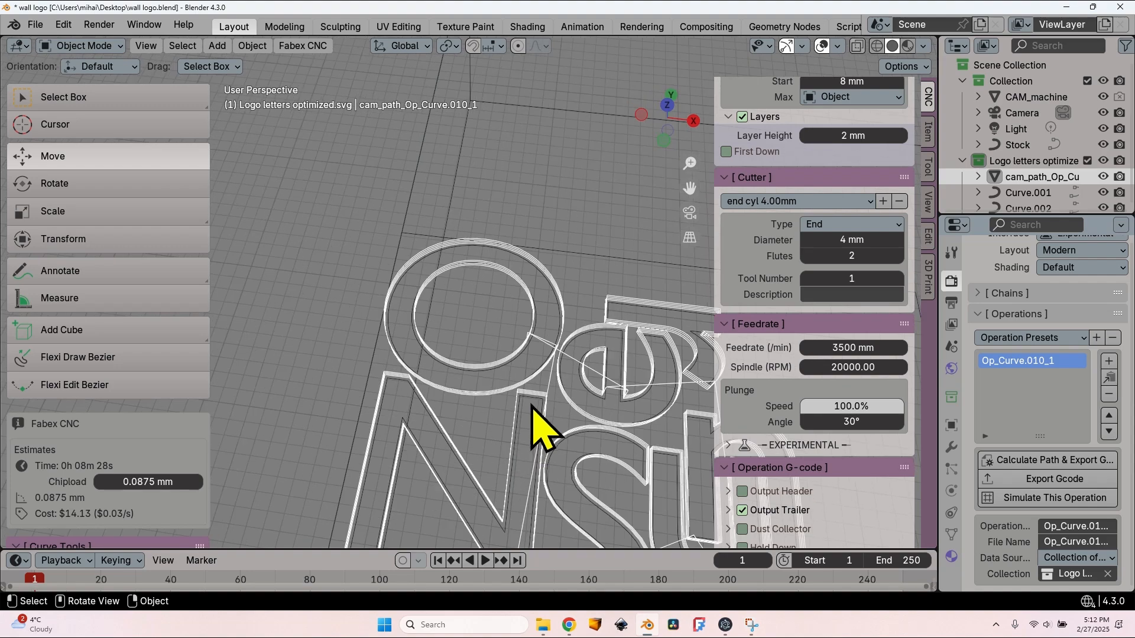
{"action": "scroll", "coordinate": [504, 398], "scroll_direction": "down", "scroll_amount": 3}
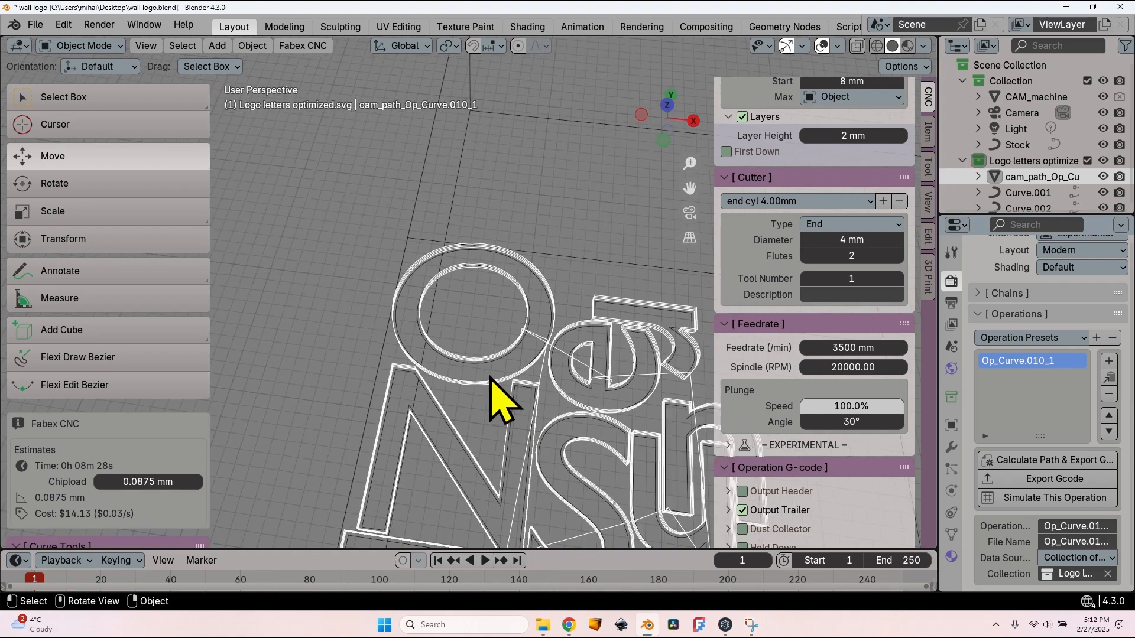
{"action": "scroll", "coordinate": [547, 417], "scroll_direction": "down", "scroll_amount": 1}
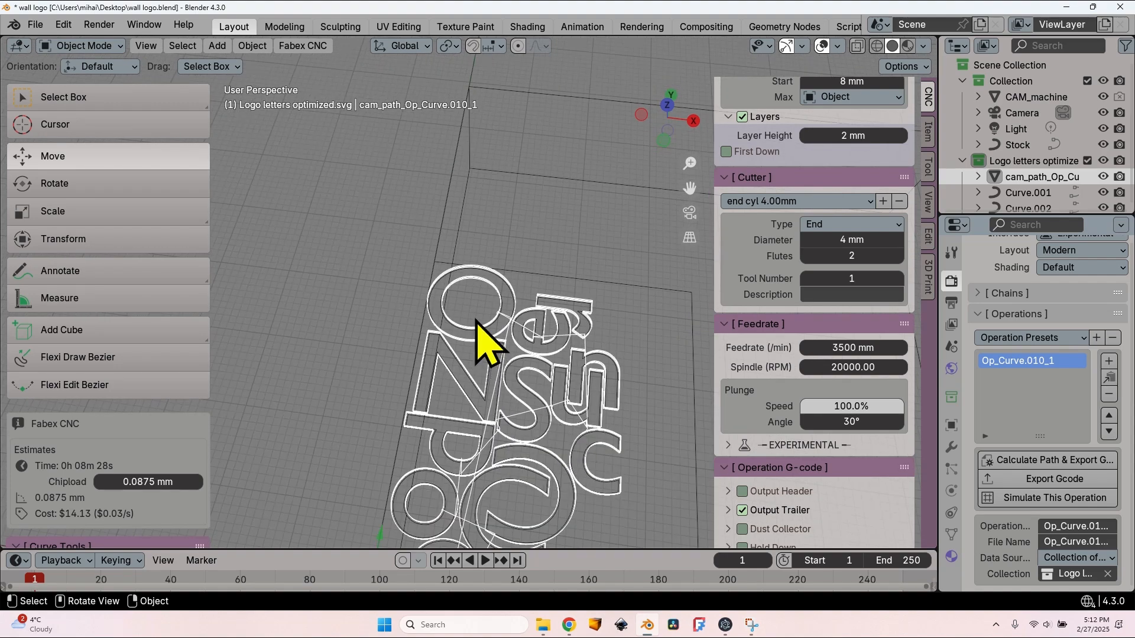
{"action": "scroll", "coordinate": [479, 307], "scroll_direction": "up", "scroll_amount": 3}
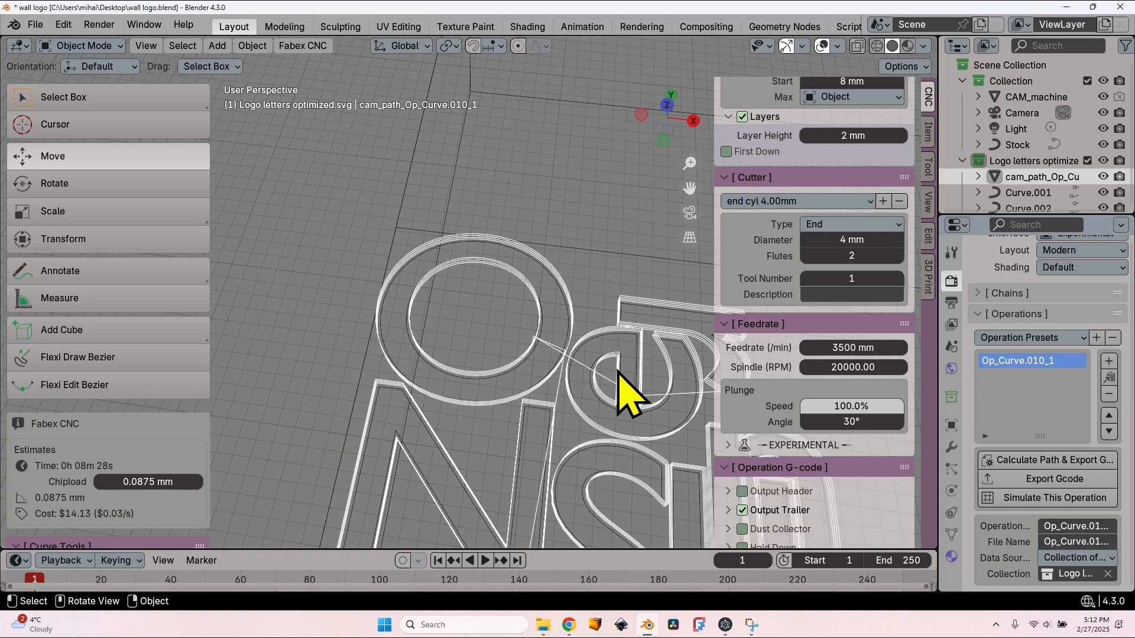
{"action": "scroll", "coordinate": [485, 341], "scroll_direction": "down", "scroll_amount": 4}
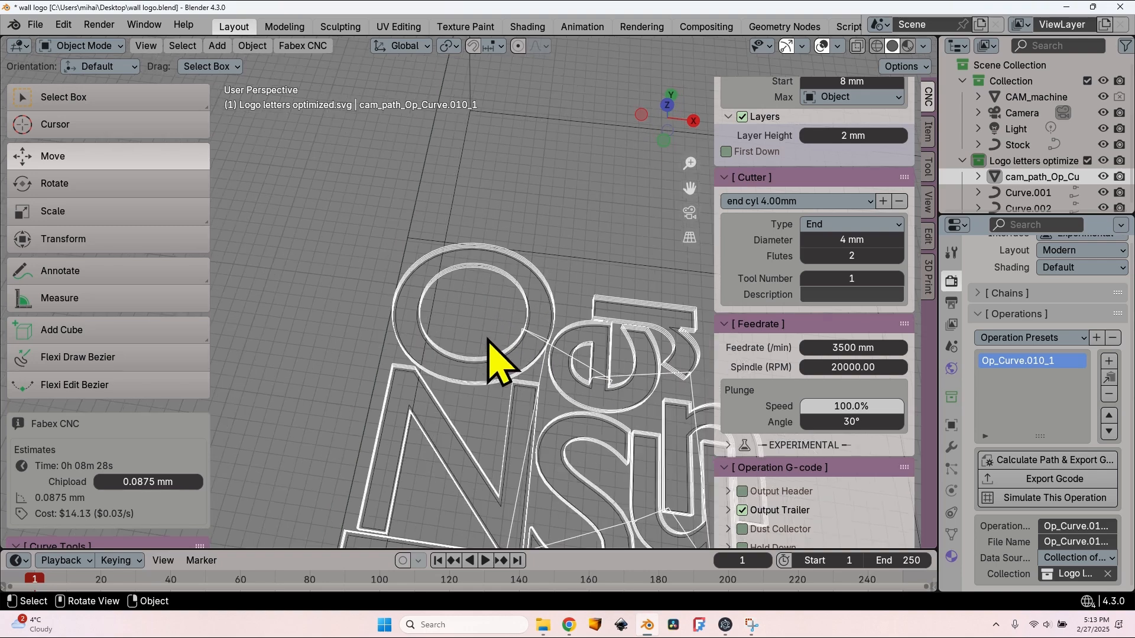
{"action": "middle_click_drag", "start_coordinate": [566, 408], "coordinate": [456, 444]}
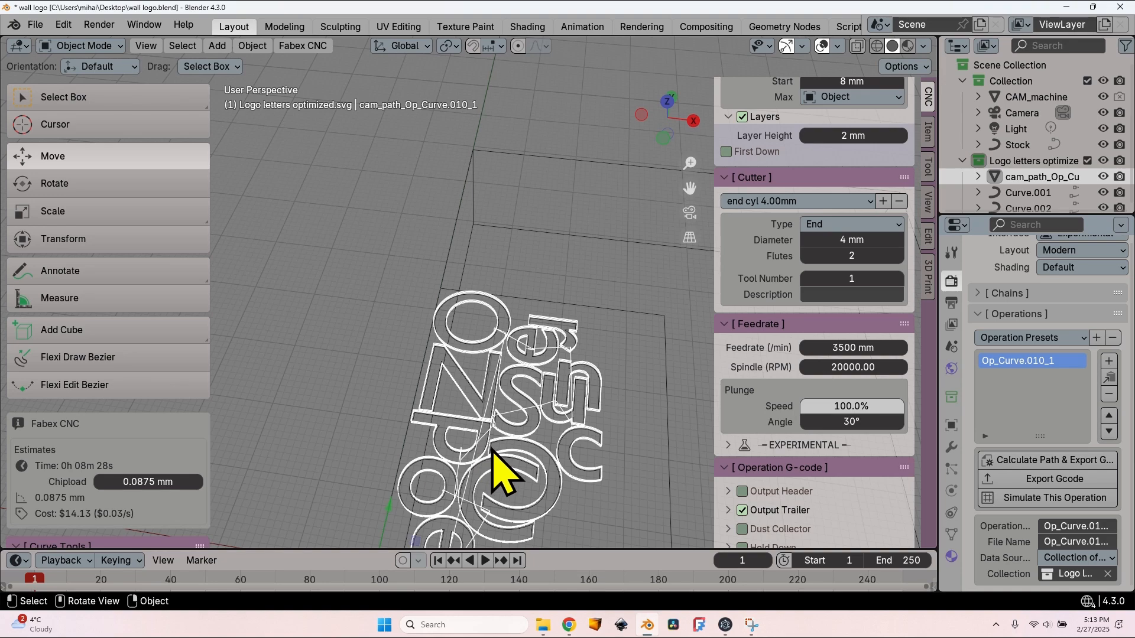
{"action": "scroll", "coordinate": [501, 473], "scroll_direction": "up", "scroll_amount": 4}
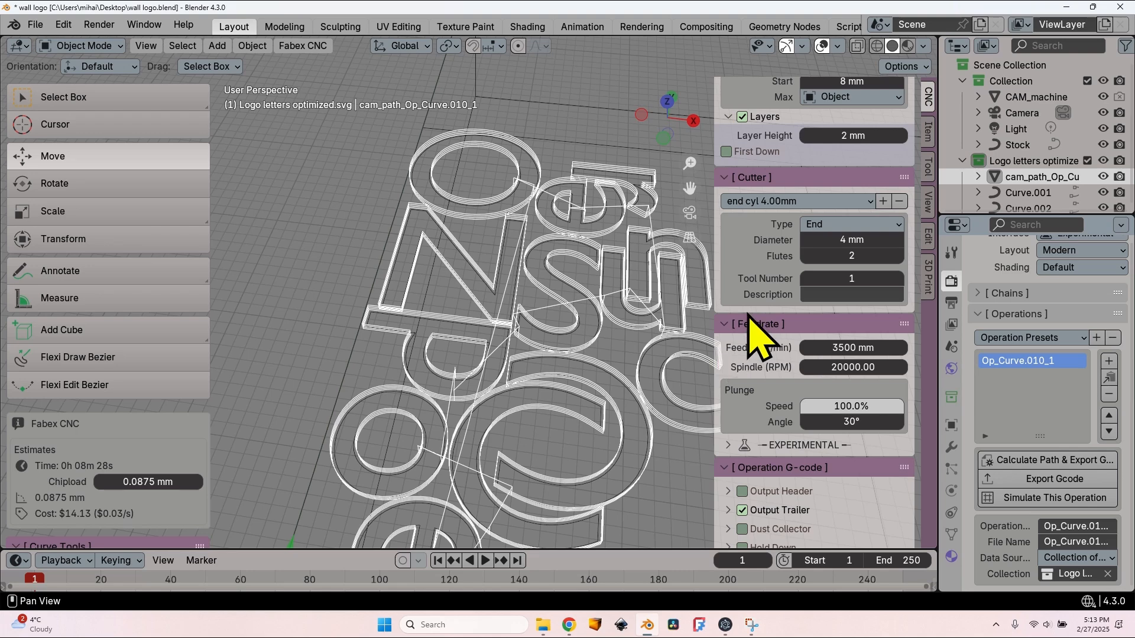
- Enable bridges (tabs) for the cutout operation with a width of 4 mm and a height of 1 mm
{"action": "scroll", "coordinate": [751, 331], "scroll_direction": "up", "scroll_amount": 10}
{"action": "scroll", "coordinate": [751, 343], "scroll_direction": "up", "scroll_amount": 2}
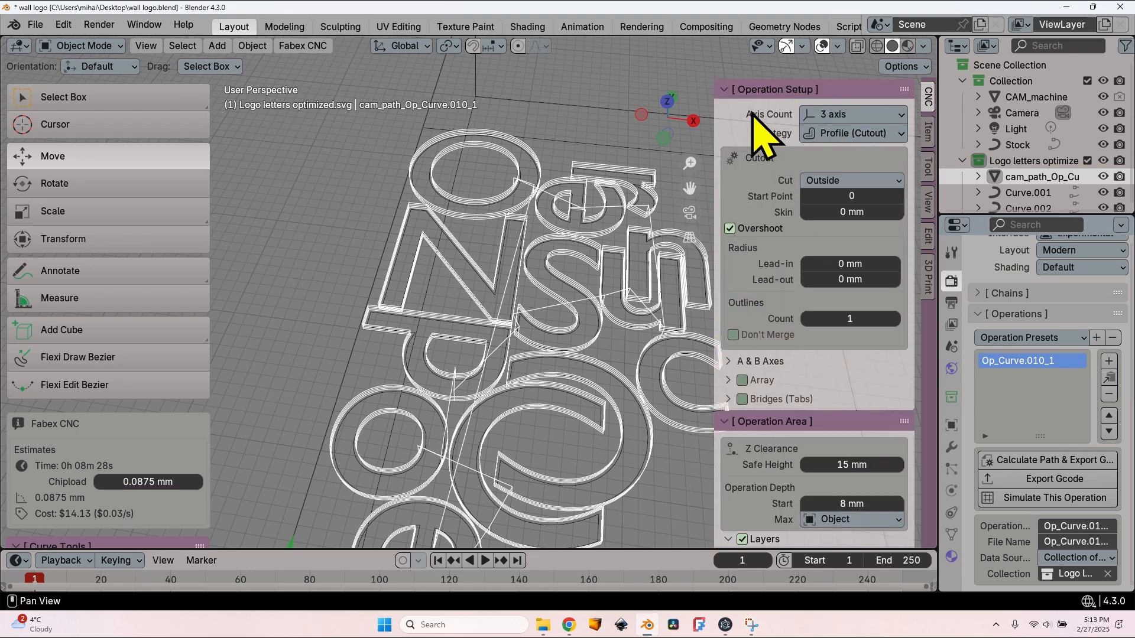
{"action": "left_click", "coordinate": [743, 399]}
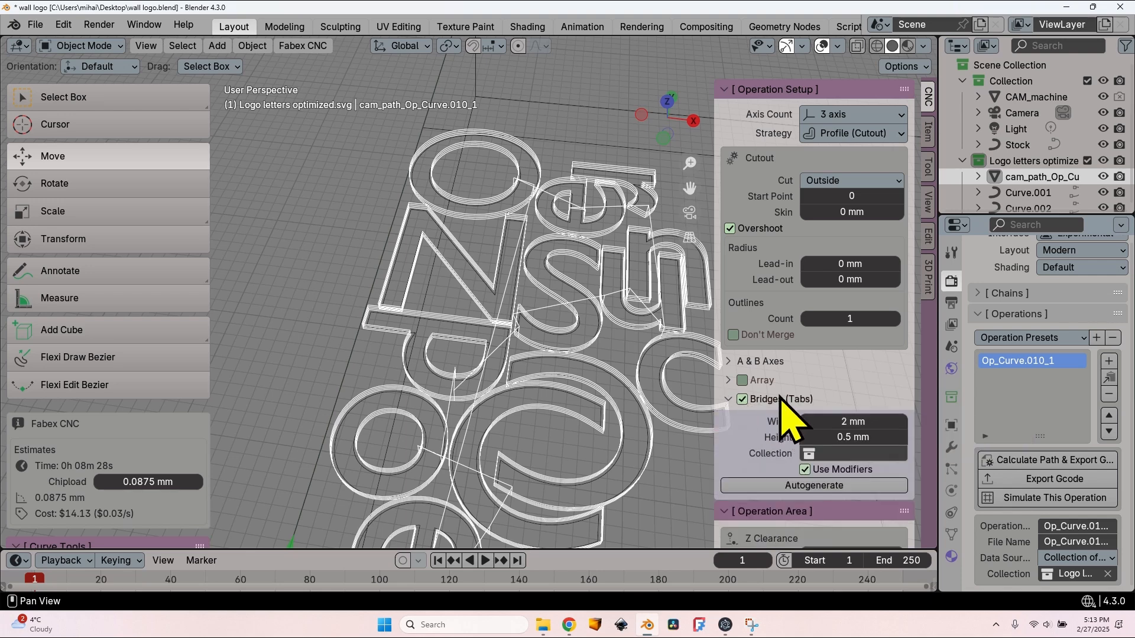
{"action": "left_click", "coordinate": [853, 423]}
{"action": "type", "text": "4"}
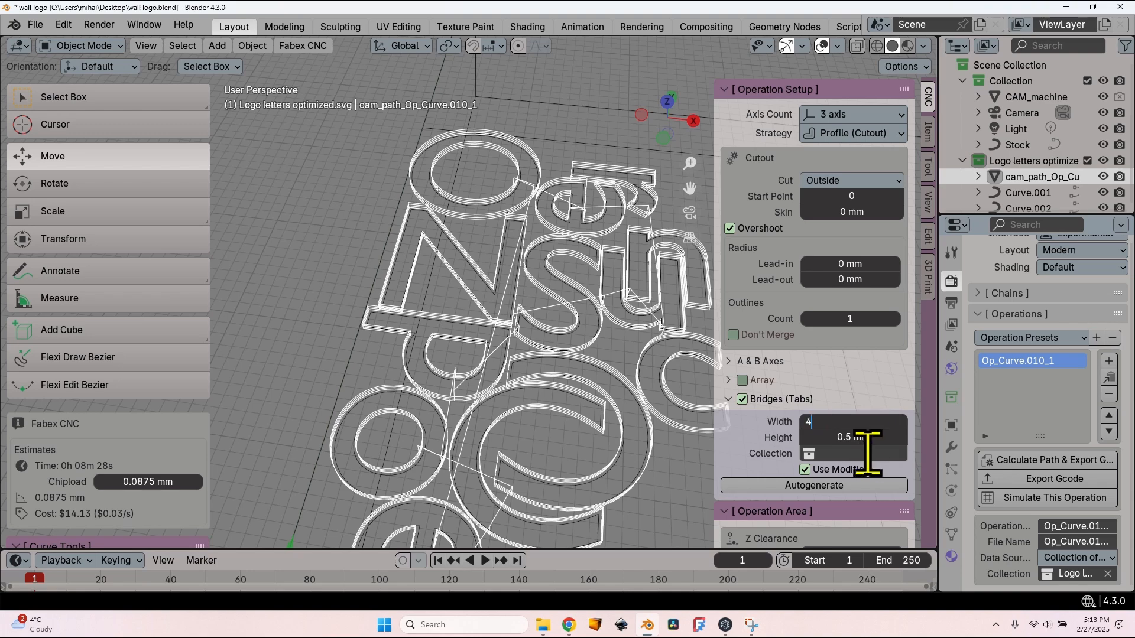
{"action": "key", "text": "Return"}
{"action": "left_click", "coordinate": [853, 438]}
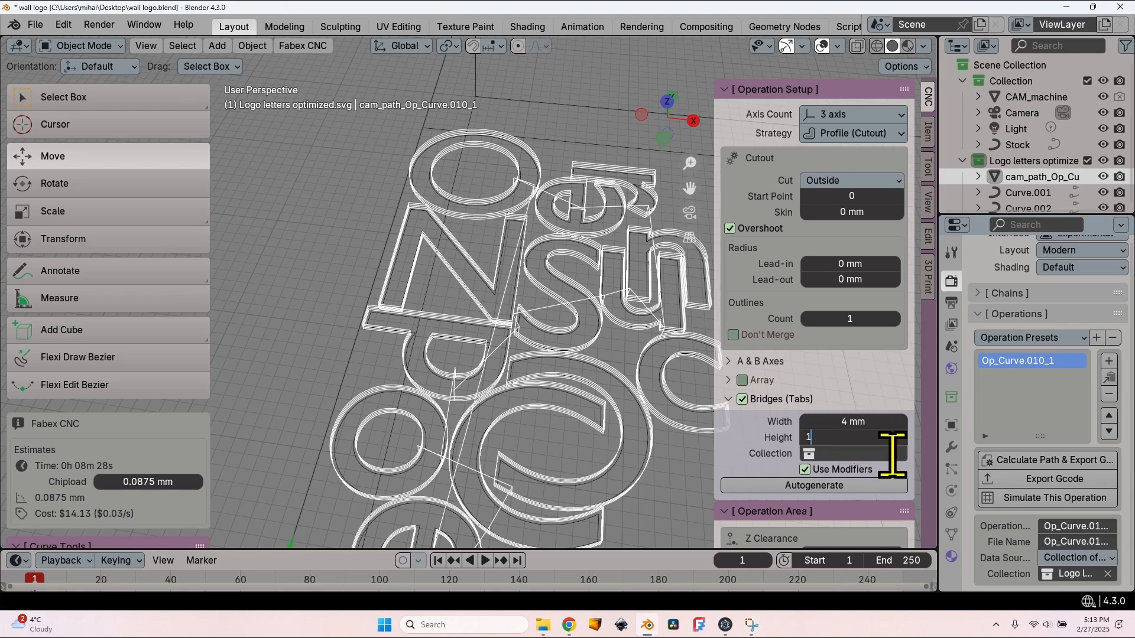
{"action": "type", "text": "1"}
{"action": "key", "text": "Return"}
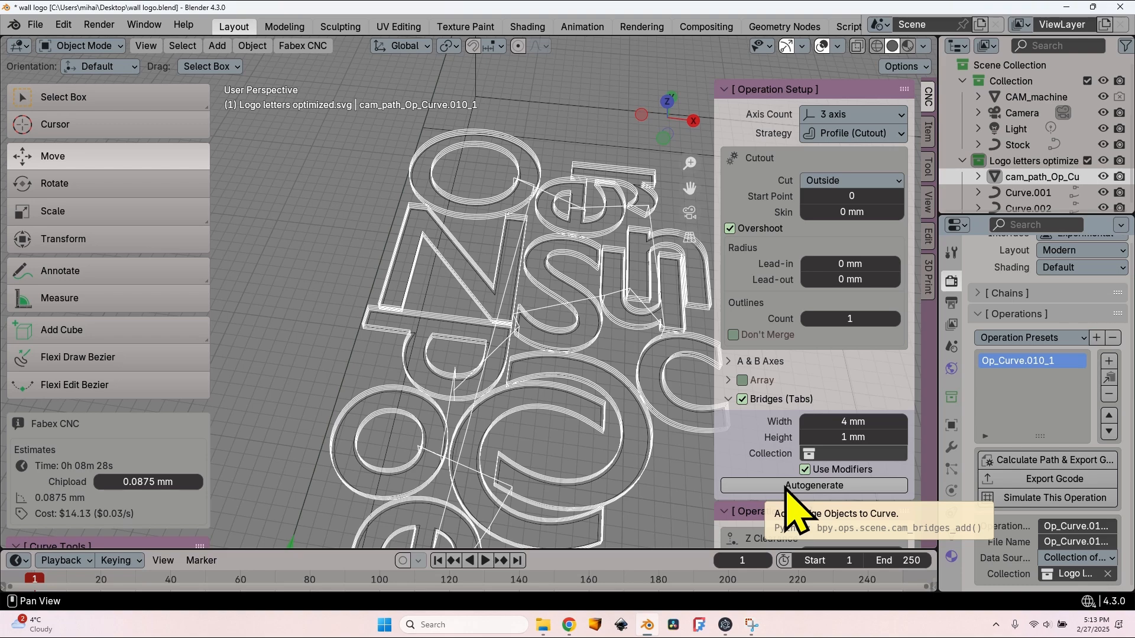
- Autogenerate the bridges for the letters and look through the objects in the bridges collection
{"action": "left_click", "coordinate": [786, 485]}
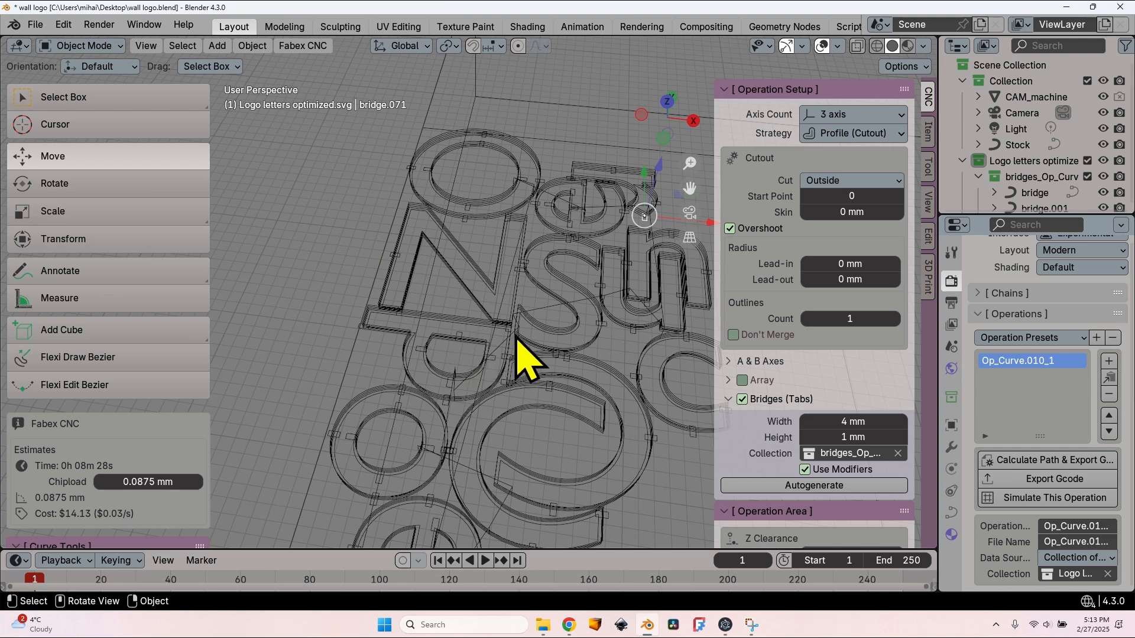
{"action": "left_click", "coordinate": [1044, 177]}
{"action": "scroll", "coordinate": [1061, 189], "scroll_direction": "down", "scroll_amount": 10}
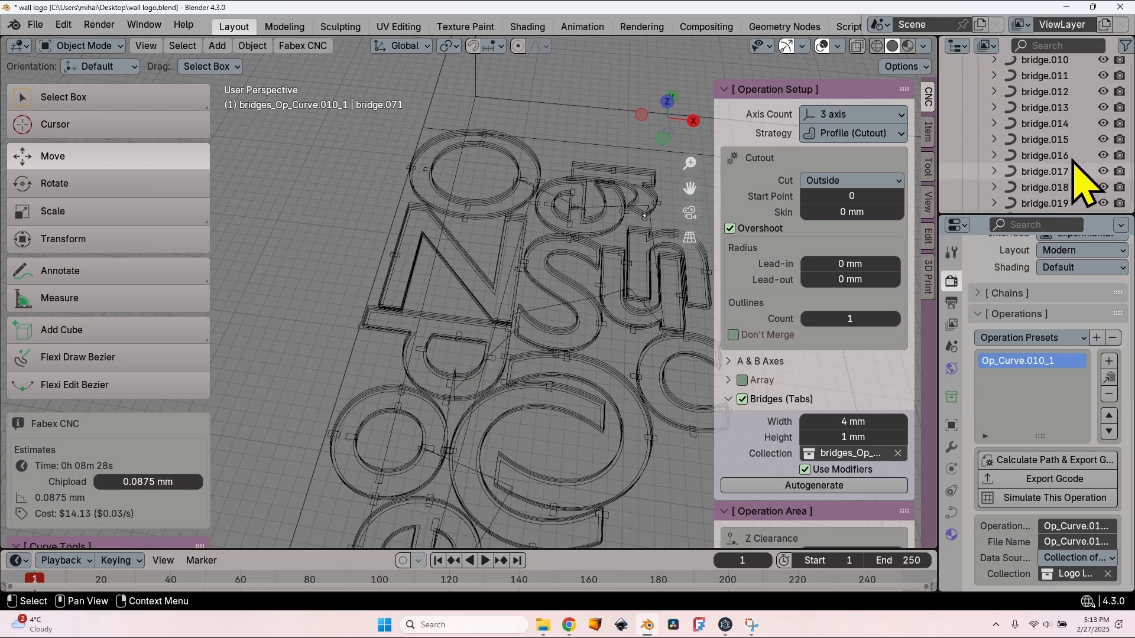
{"action": "scroll", "coordinate": [1072, 144], "scroll_direction": "down", "scroll_amount": 15}
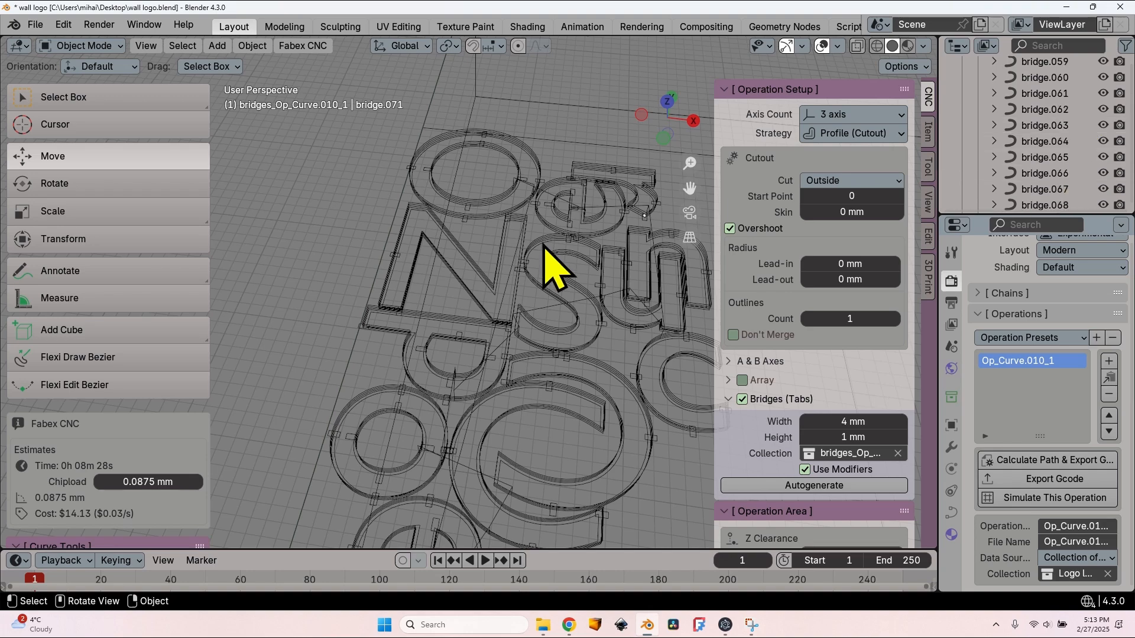
- Recalculate the operation's path with the bridges and inspect the toolpath around the N
{"action": "left_click", "coordinate": [1044, 460]}
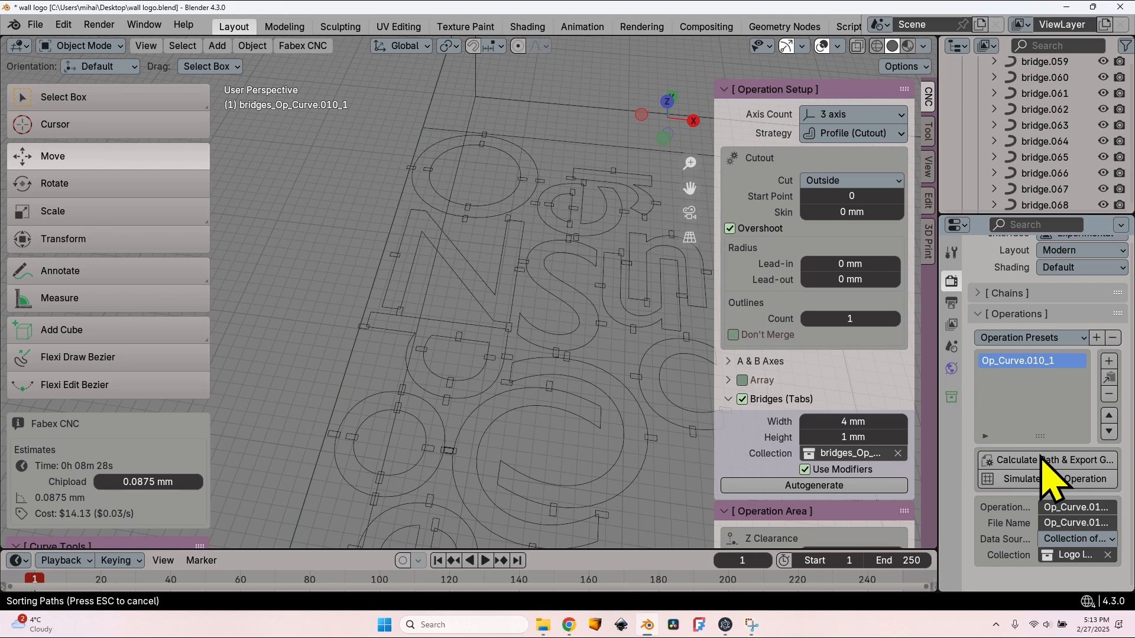
{"action": "scroll", "coordinate": [458, 168], "scroll_direction": "up", "scroll_amount": 6}
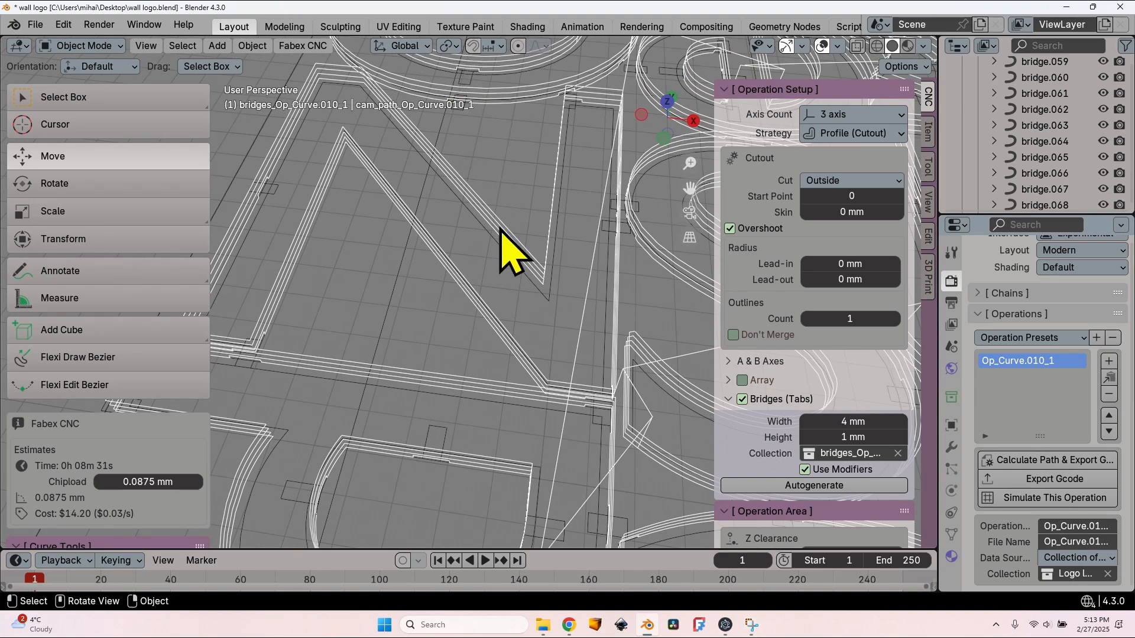
{"action": "scroll", "coordinate": [473, 317], "scroll_direction": "down", "scroll_amount": 5}
{"action": "middle_click_drag", "start_coordinate": [435, 355], "coordinate": [362, 319]}
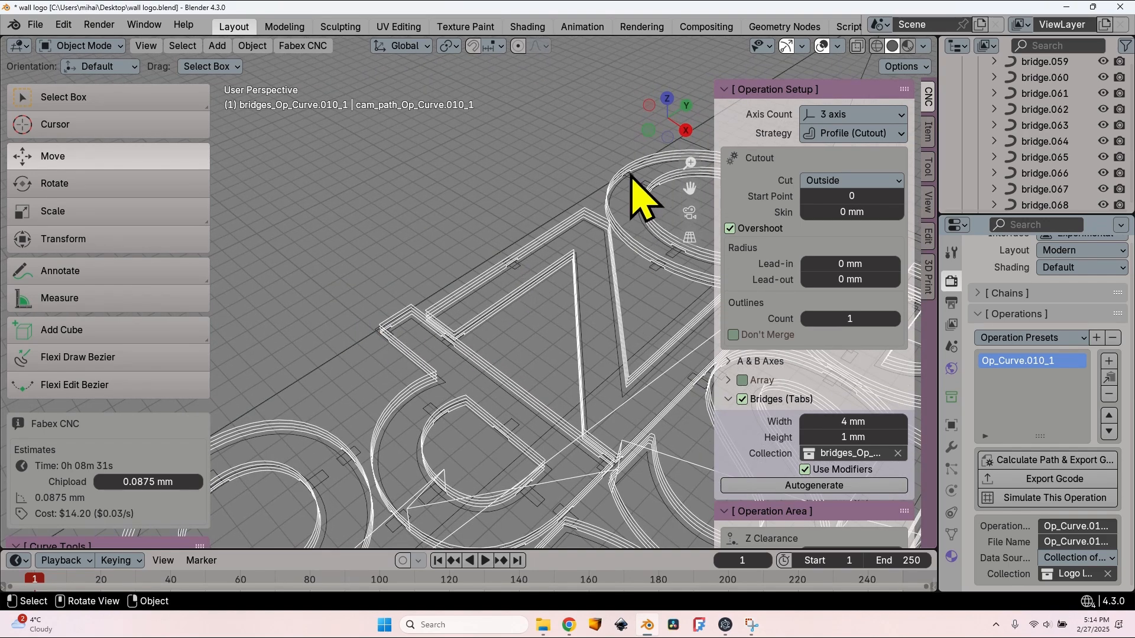
- Select the bridge on the O's outer edge facing the N and examine it up close
{"action": "left_click", "coordinate": [655, 264]}
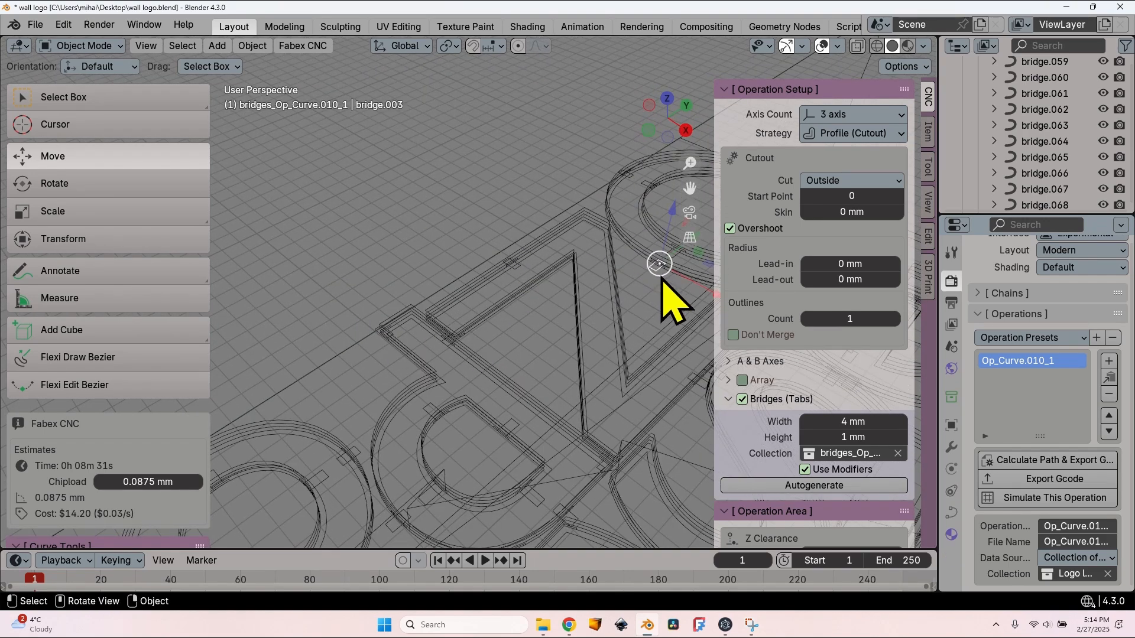
{"action": "scroll", "coordinate": [632, 285], "scroll_direction": "up", "scroll_amount": 2}
{"action": "middle_click_drag", "start_coordinate": [470, 396], "coordinate": [443, 211]}
{"action": "scroll", "coordinate": [425, 193], "scroll_direction": "up", "scroll_amount": 3}
{"action": "middle_click_drag", "start_coordinate": [419, 171], "coordinate": [588, 503], "text": "shift"}
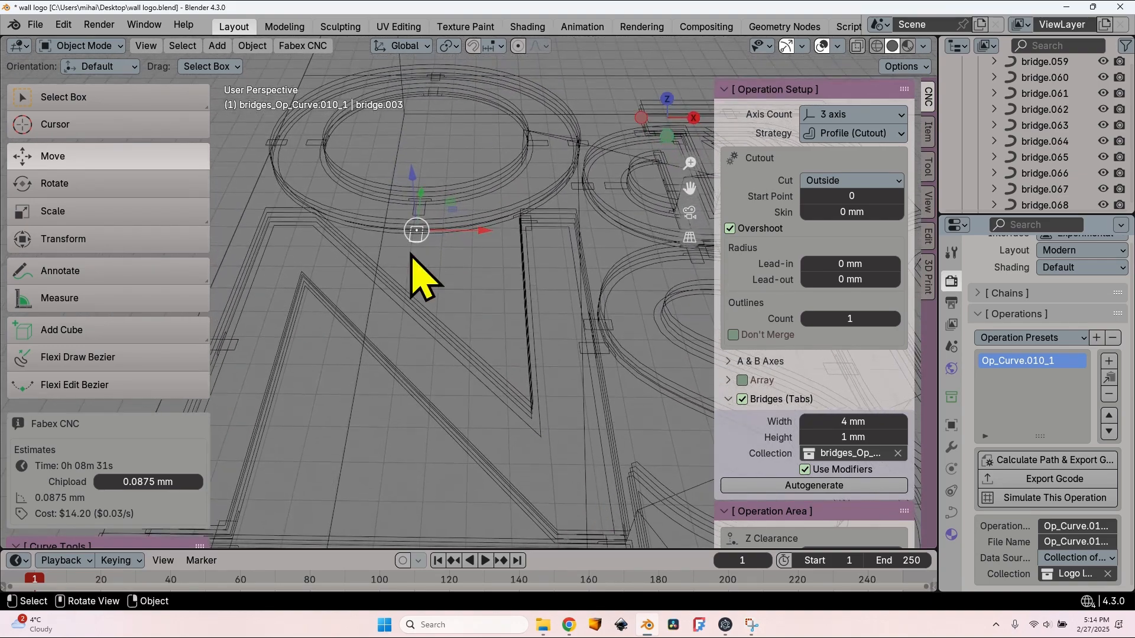
{"action": "left_click", "coordinate": [94, 46]}
{"action": "left_click", "coordinate": [418, 253]}
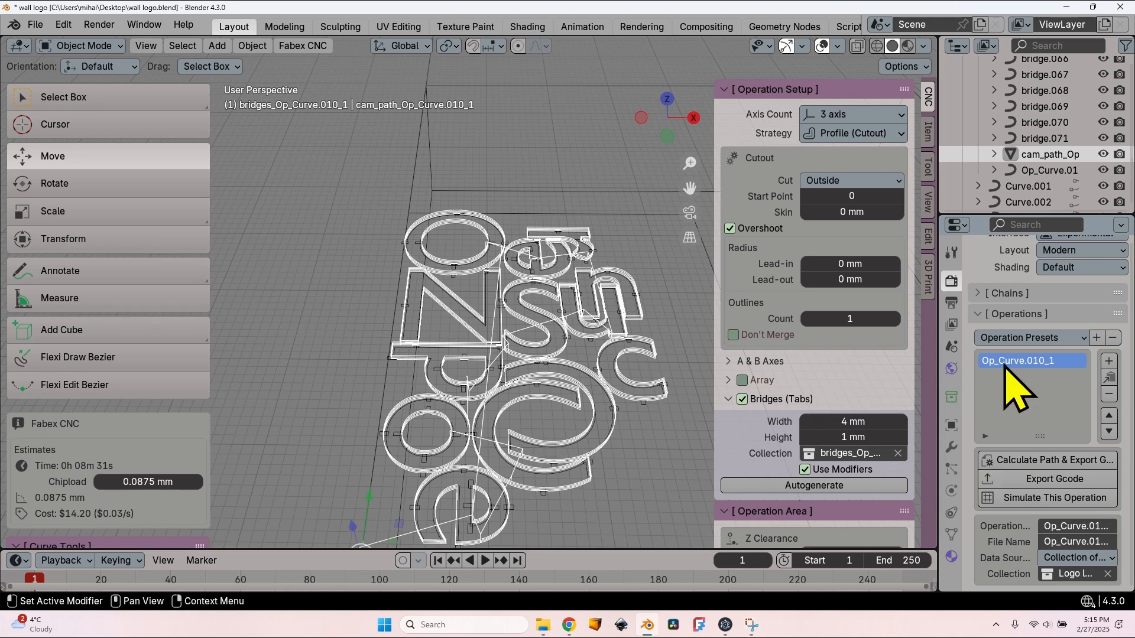
- Set the operation's G-code file name to "Letters for the wall gcod"
{"action": "left_click", "coordinate": [1057, 542]}
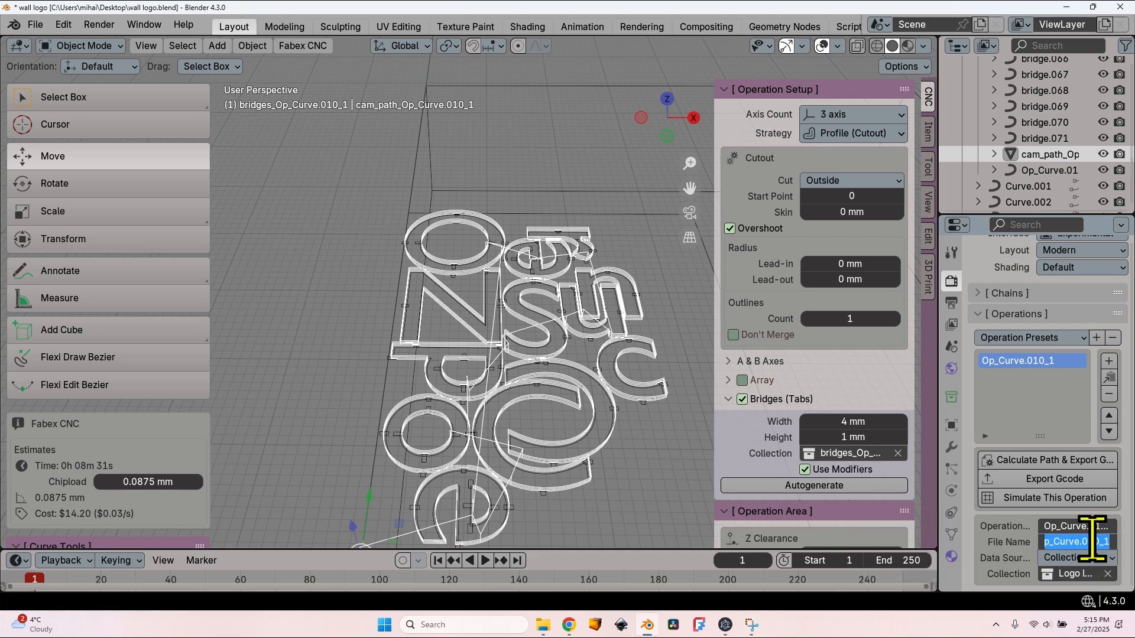
{"action": "type", "text": "Lett"}
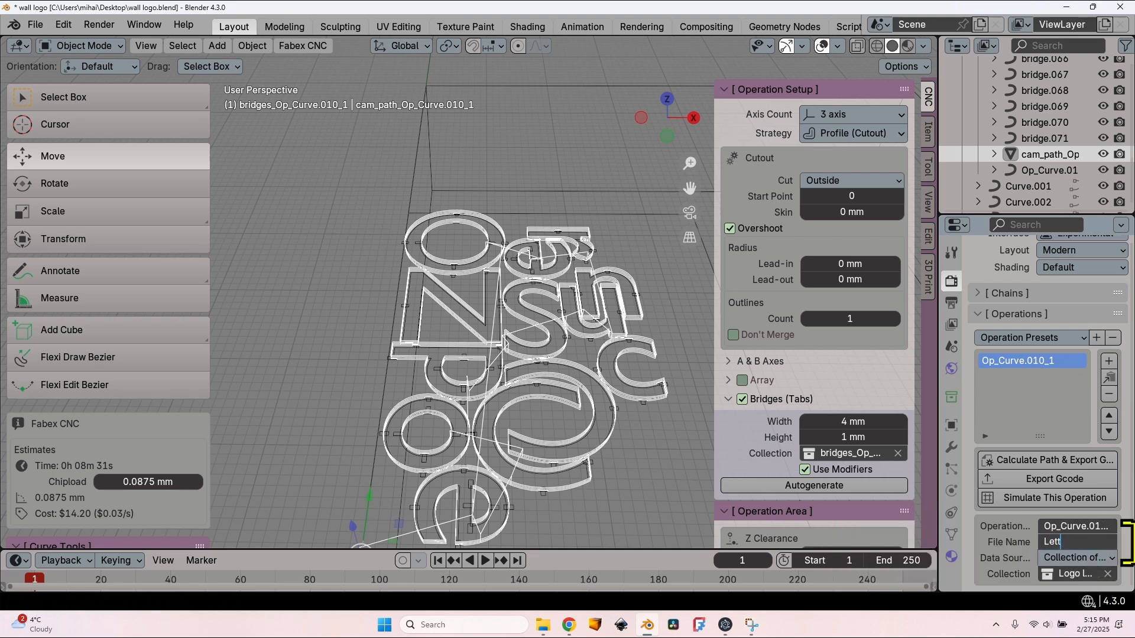
{"action": "type", "text": "ers for the wall gcod"}
{"action": "key", "text": "Return"}
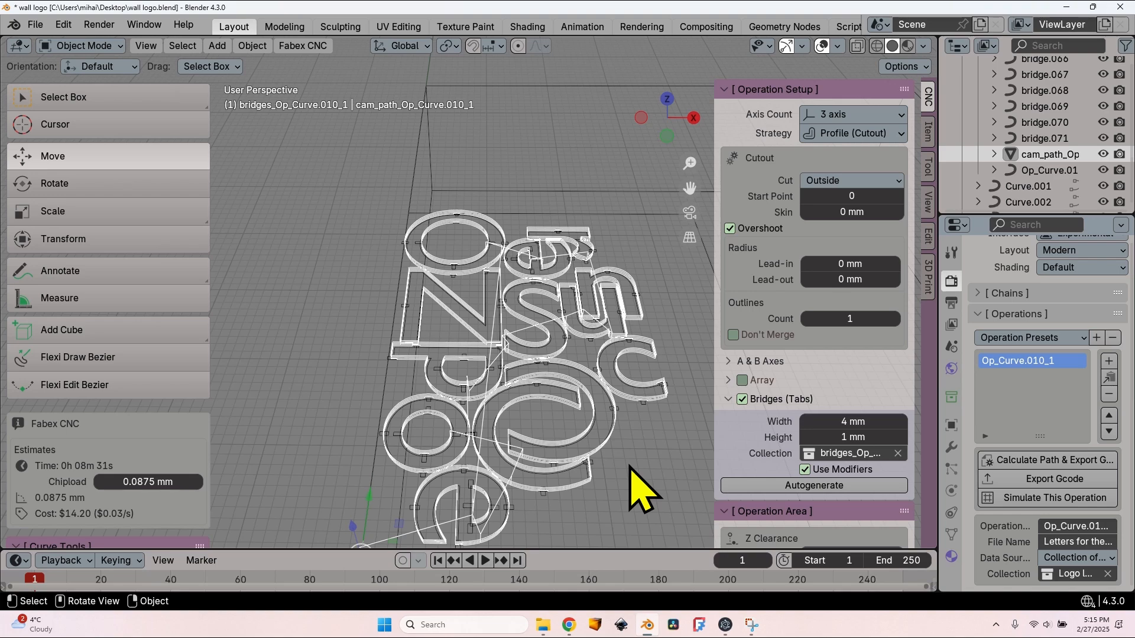
- Switch to deepnest and return from the nest result to the parts list of wall logo.svg
{"action": "key", "text": "alt+Tab"}
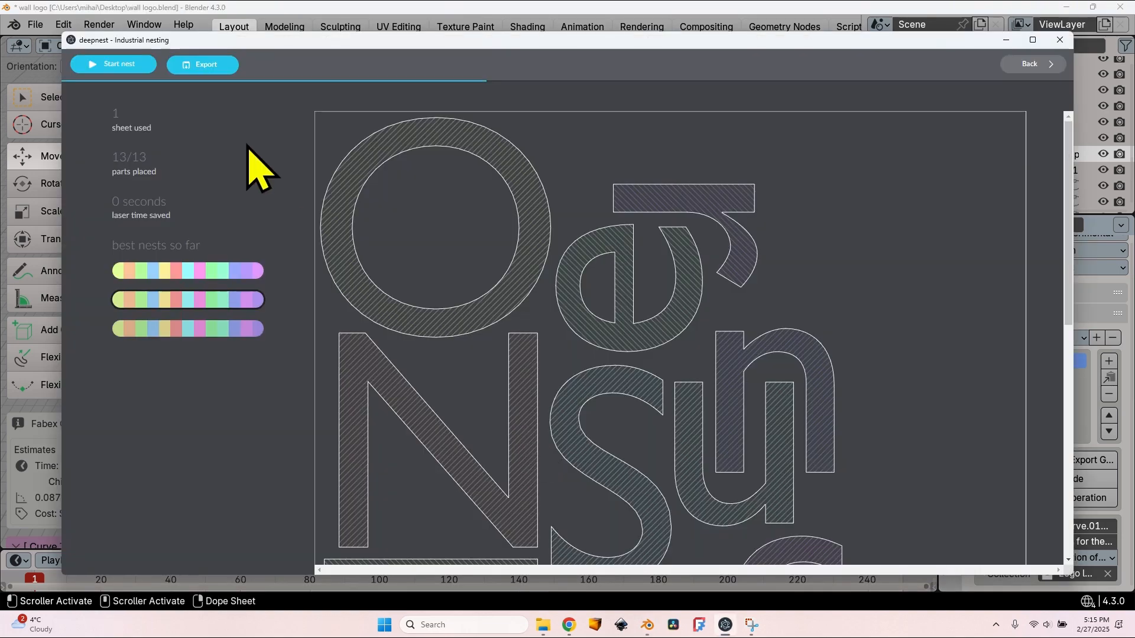
{"action": "left_click", "coordinate": [1031, 63]}
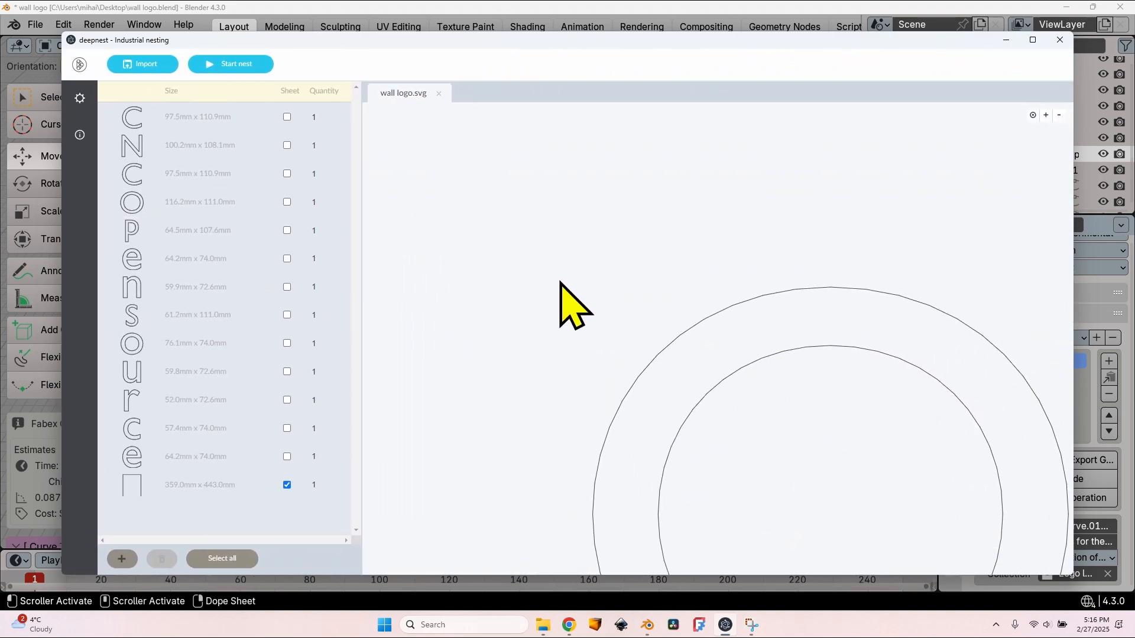
{"action": "scroll", "coordinate": [580, 313], "scroll_direction": "down", "scroll_amount": 3}
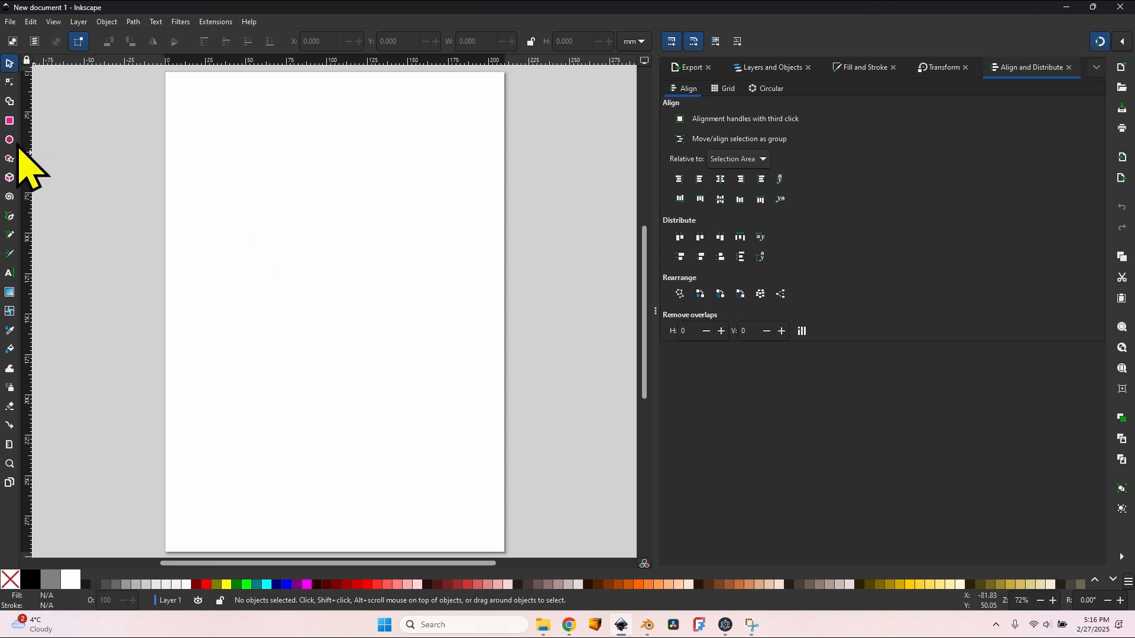
- Draw an ellipse in a new Inkscape document and set its size to 300 mm wide and 500 mm high
{"action": "left_click", "coordinate": [9, 140]}
{"action": "left_click_drag", "start_coordinate": [241, 182], "coordinate": [431, 458]}
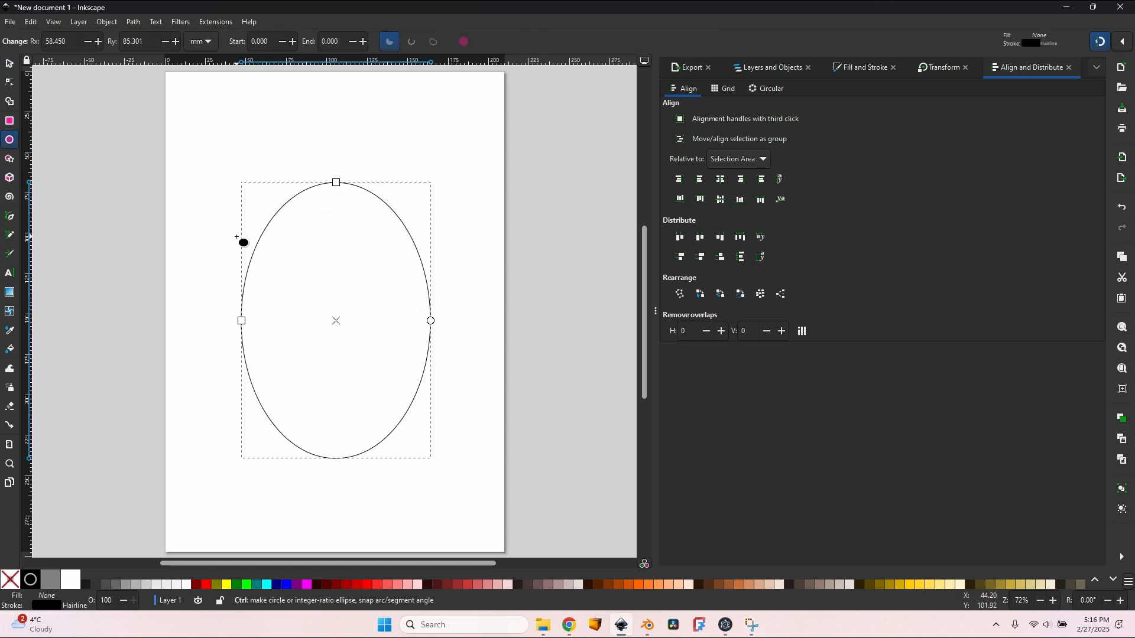
{"action": "key", "text": "s"}
{"action": "triple_click", "coordinate": [474, 41]}
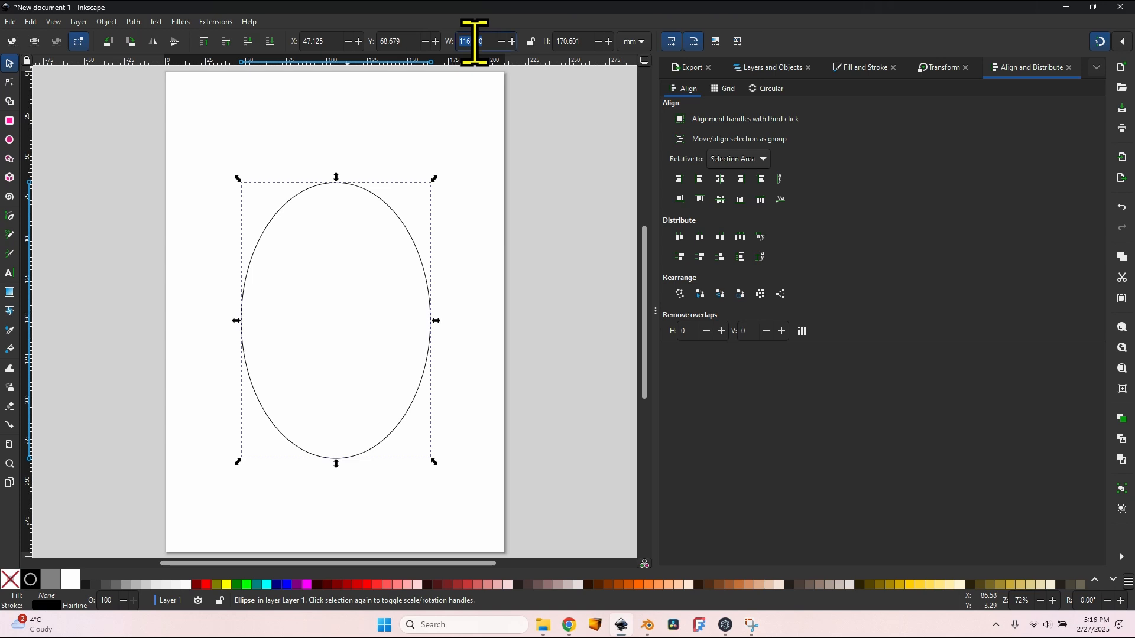
{"action": "type", "text": "3"}
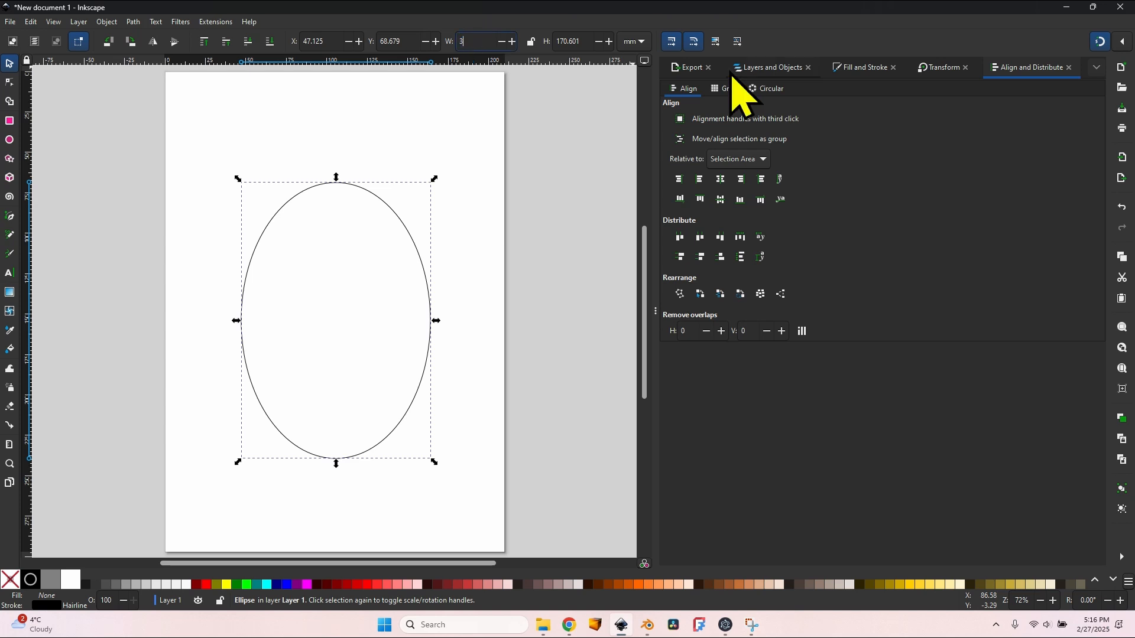
{"action": "type", "text": "00"}
{"action": "key", "text": "Tab"}
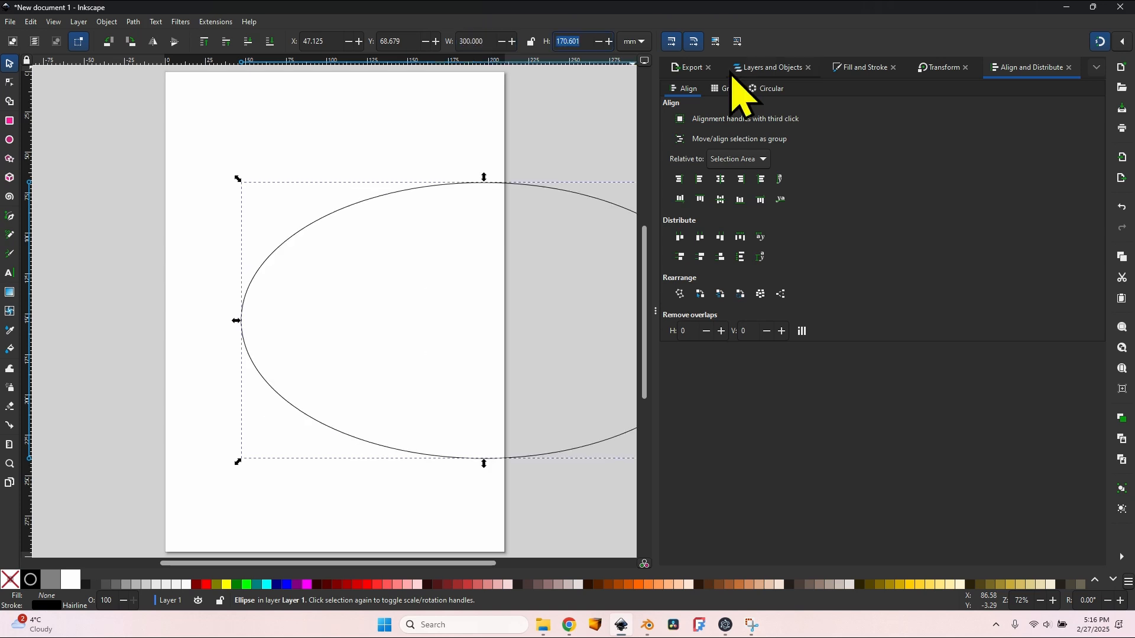
{"action": "type", "text": "500"}
{"action": "key", "text": "Return"}
{"action": "left_click", "coordinate": [181, 222]}
{"action": "scroll", "coordinate": [218, 223], "scroll_direction": "down", "scroll_amount": 8}
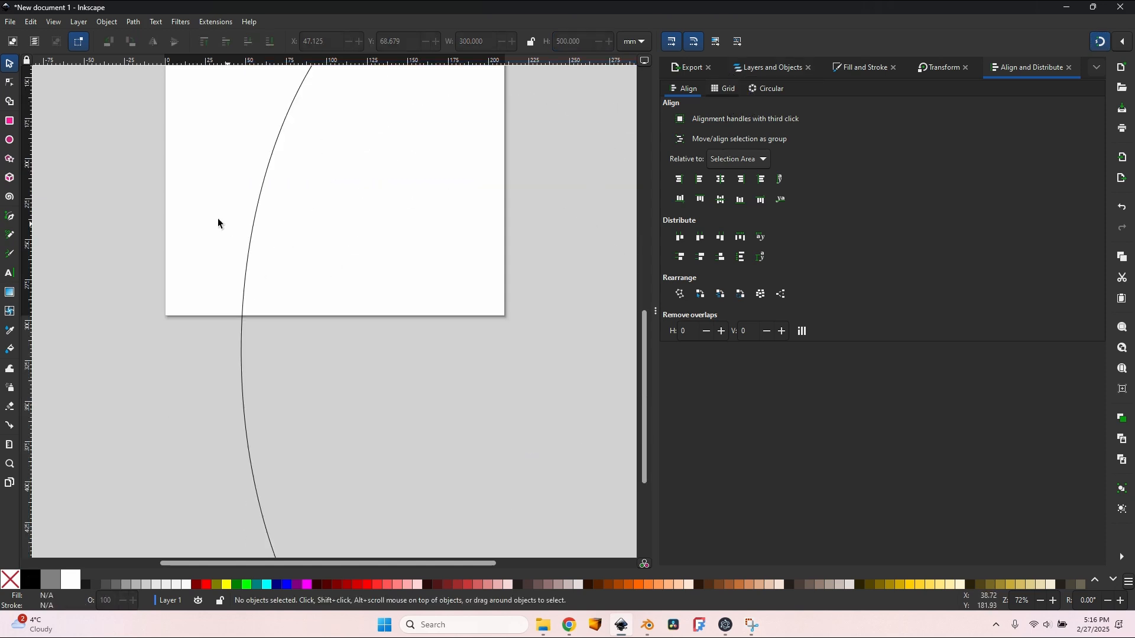
- Save the ellipse drawing to the Desktop as "scrap stock.svg" and close Inkscape
{"action": "left_click", "coordinate": [10, 22]}
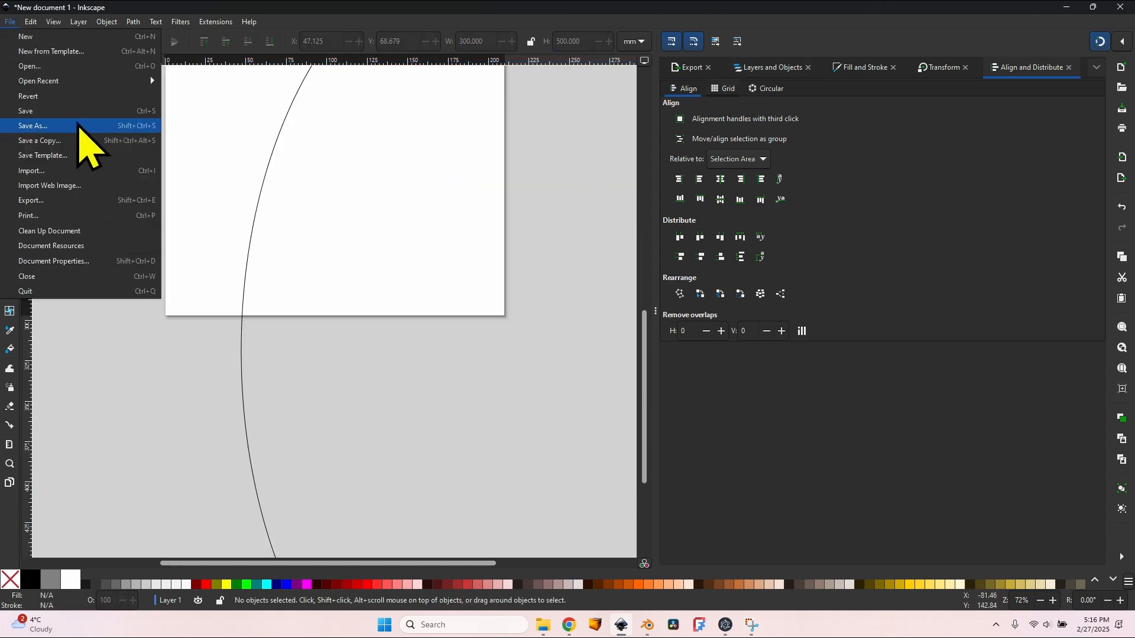
{"action": "left_click", "coordinate": [67, 109]}
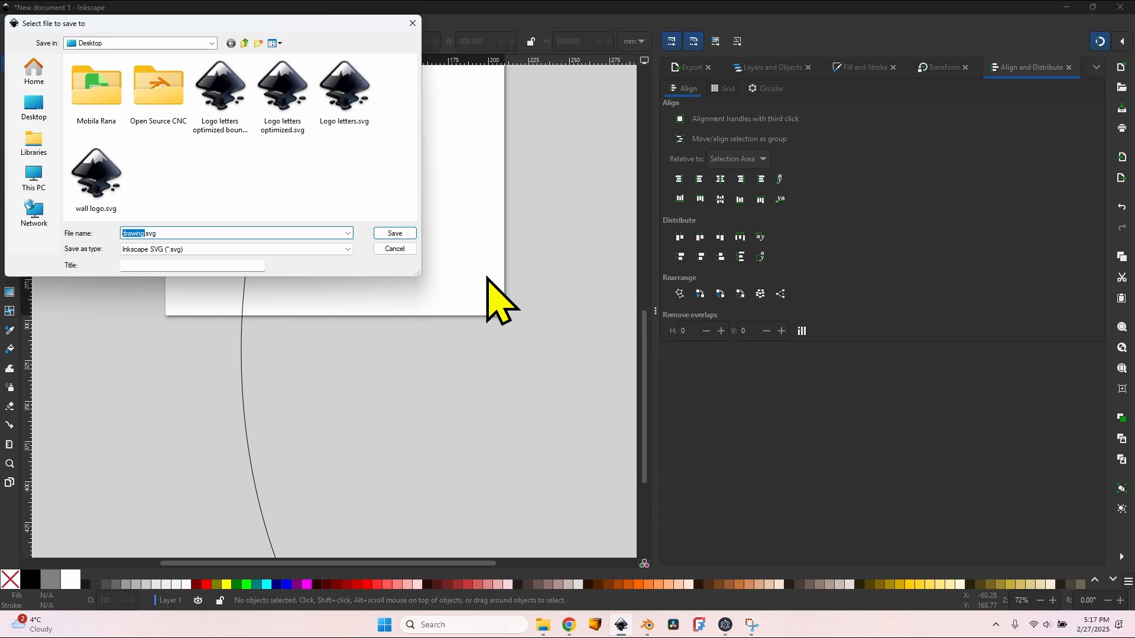
{"action": "type", "text": "scrap stock"}
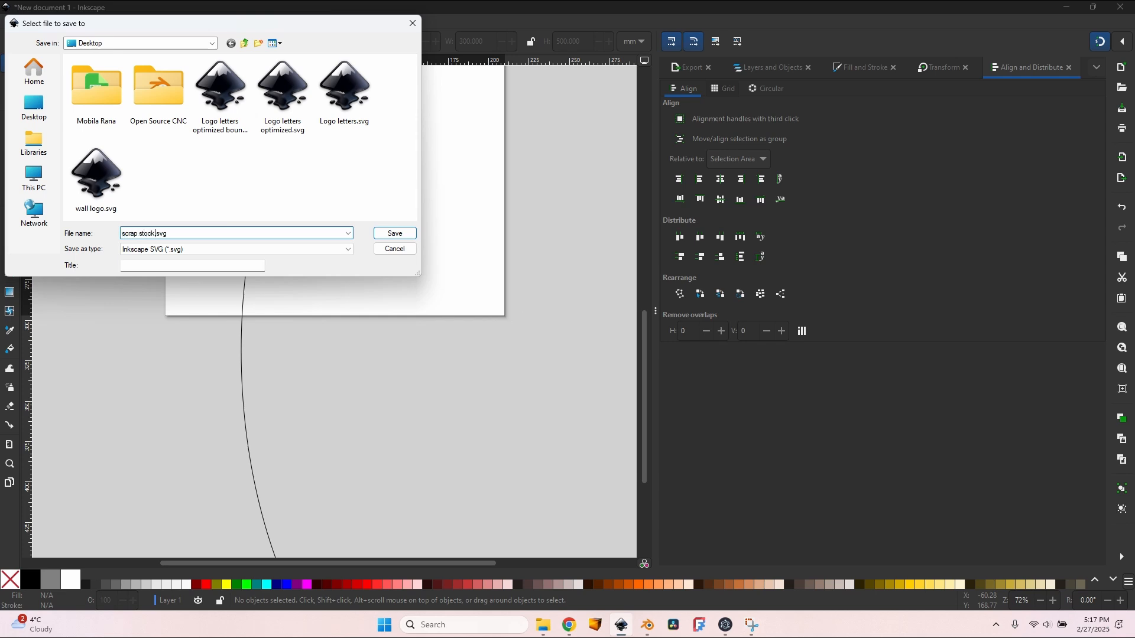
{"action": "key", "text": "Return"}
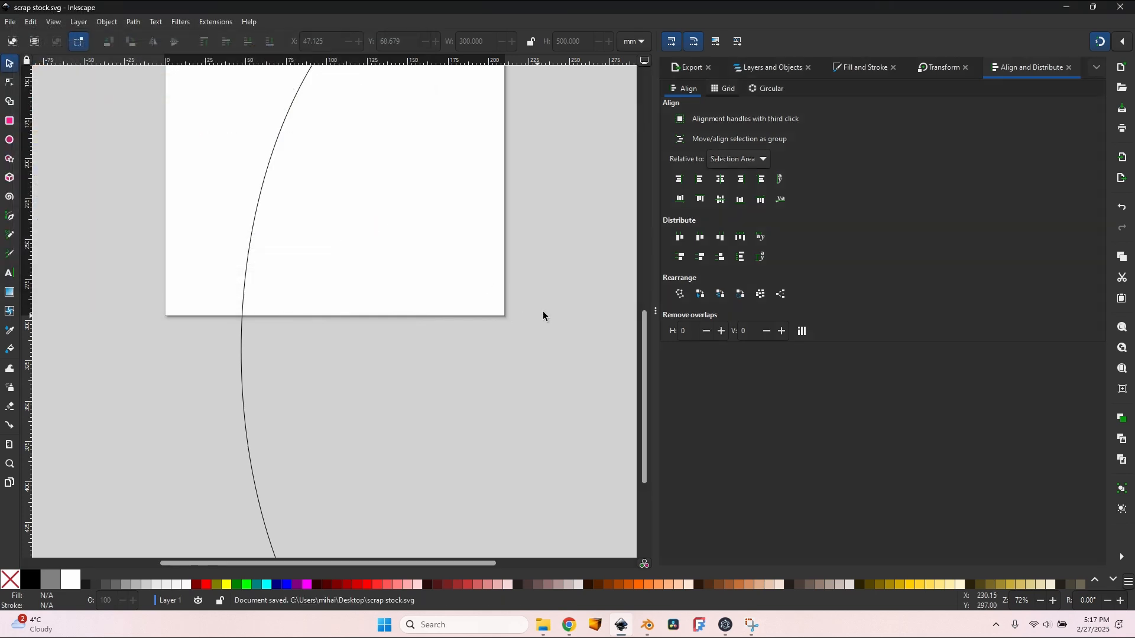
{"action": "left_click", "coordinate": [1120, 7]}
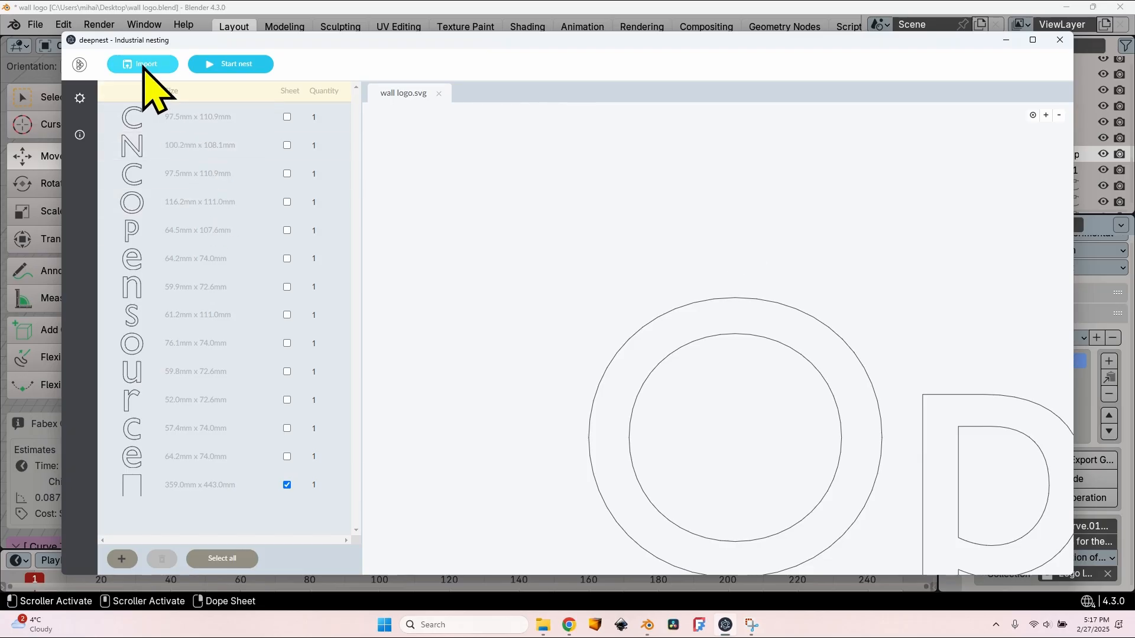
- Import scrap stock.svg from the Desktop into the deepnest parts list
{"action": "left_click", "coordinate": [155, 66]}
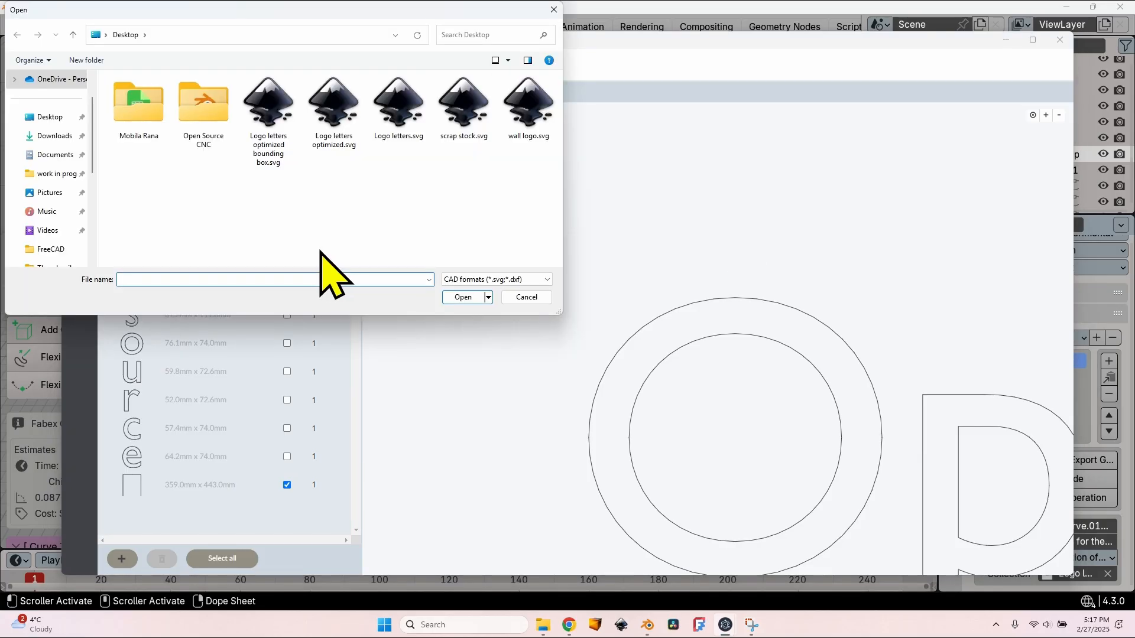
{"action": "left_click", "coordinate": [467, 110]}
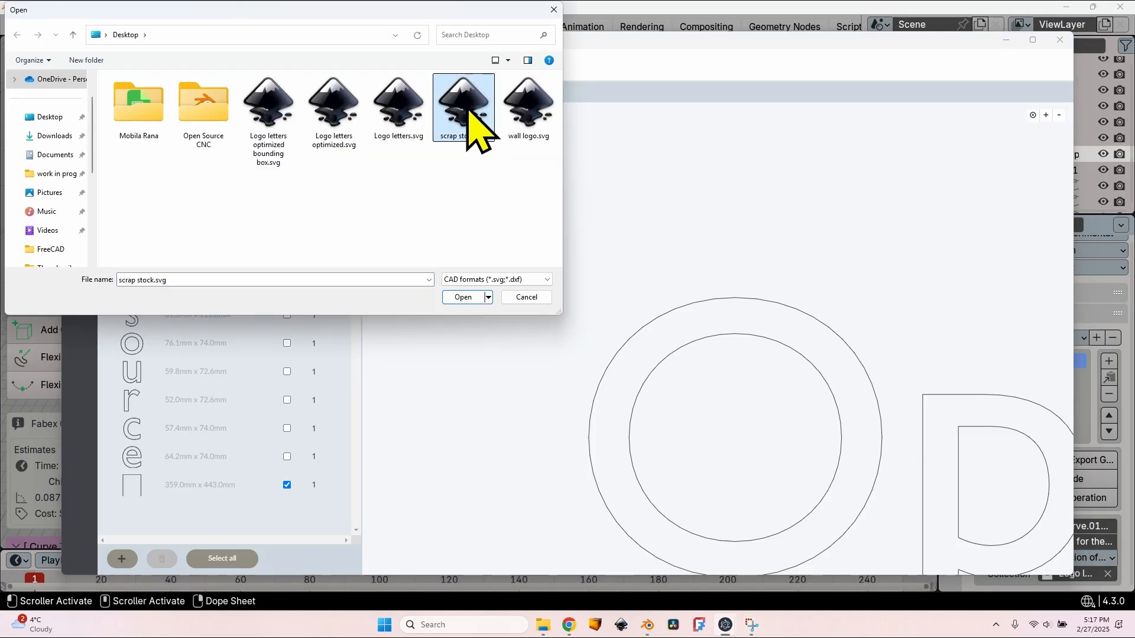
{"action": "left_click", "coordinate": [463, 297]}
- Delete the rectangular sheet from the parts list and mark the 300 x 500 mm ellipse as the sheet
{"action": "left_click", "coordinate": [214, 489]}
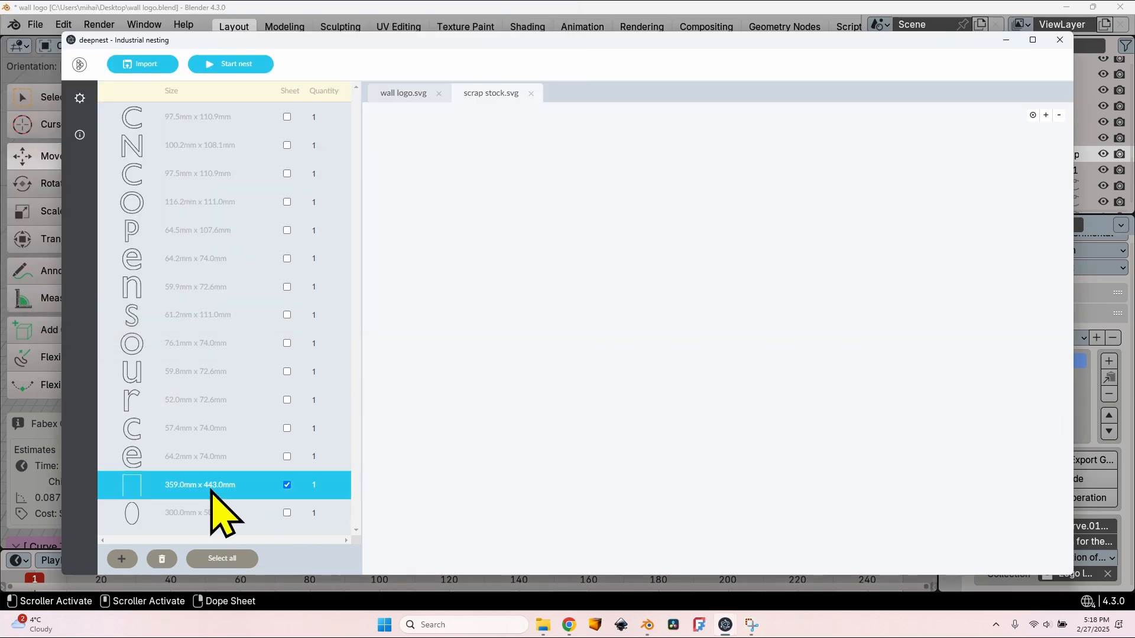
{"action": "left_click", "coordinate": [162, 559]}
{"action": "left_click", "coordinate": [286, 485]}
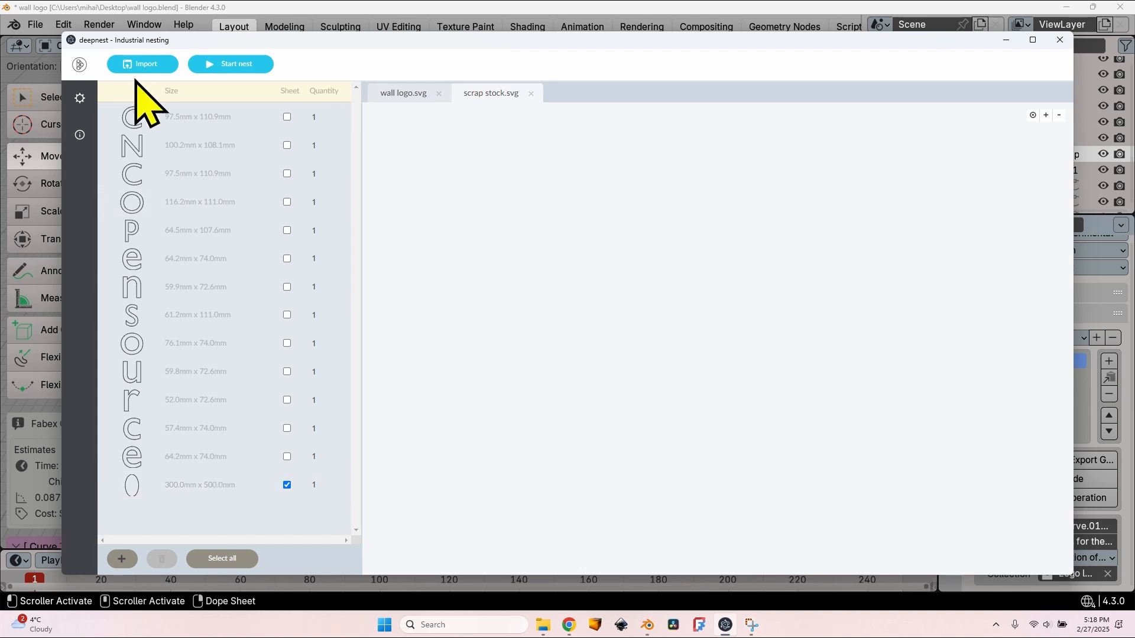
- Nest the letters on the elliptical sheet and export the nest as an SVG named "Logo letters optimized random shaped stock"
{"action": "left_click", "coordinate": [232, 66]}
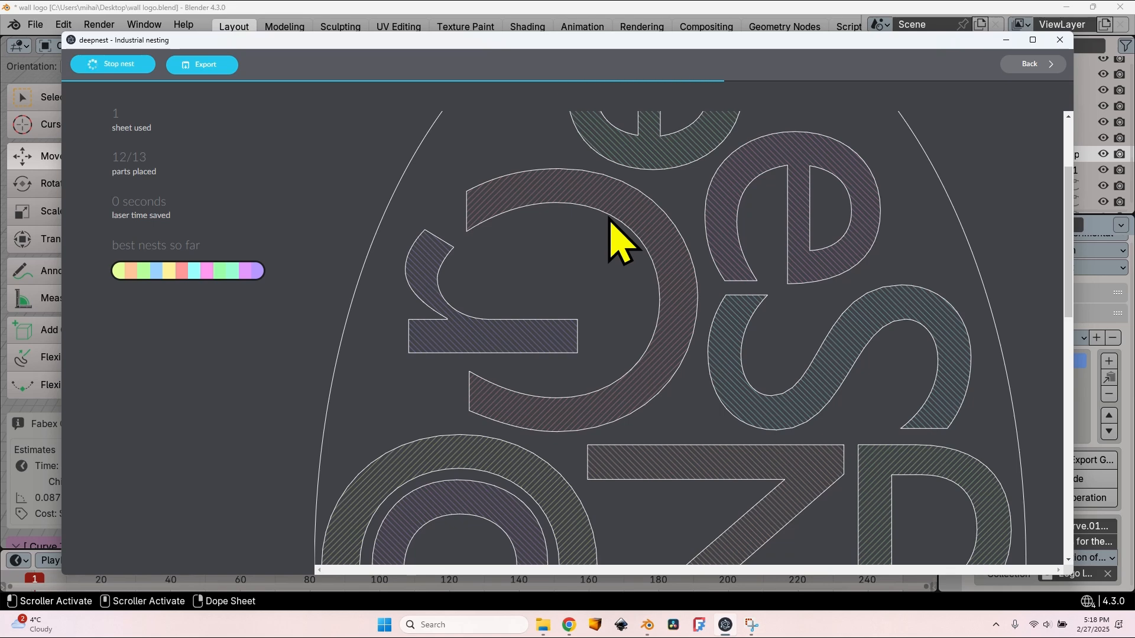
{"action": "left_click", "coordinate": [118, 65]}
{"action": "left_click", "coordinate": [206, 67]}
{"action": "left_click", "coordinate": [188, 85]}
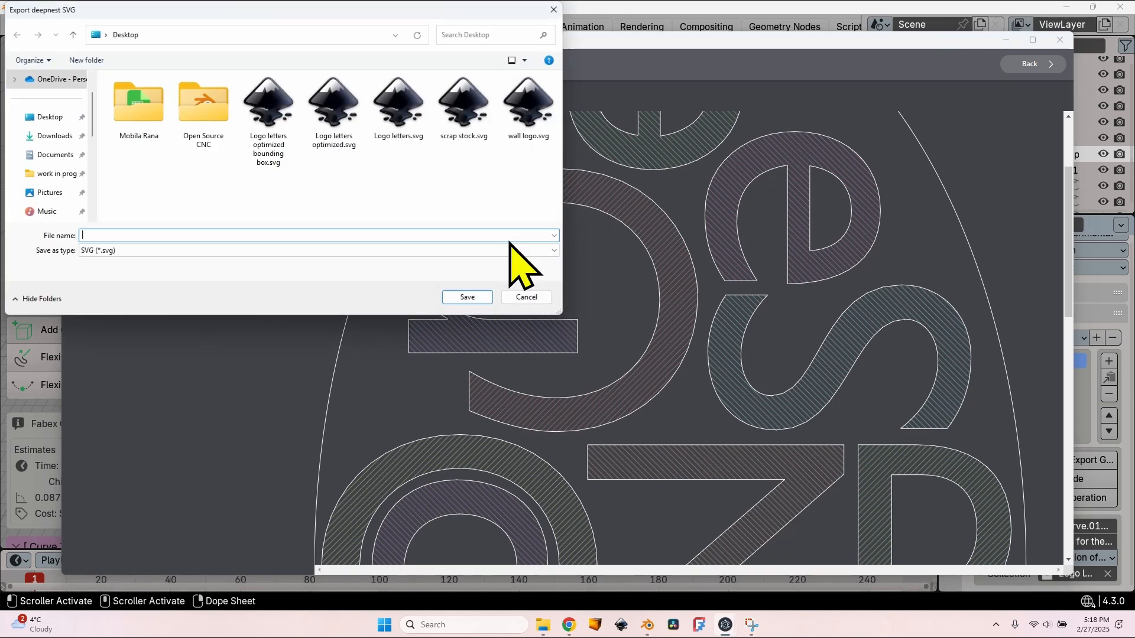
{"action": "left_click", "coordinate": [326, 98]}
{"action": "left_click", "coordinate": [157, 238]}
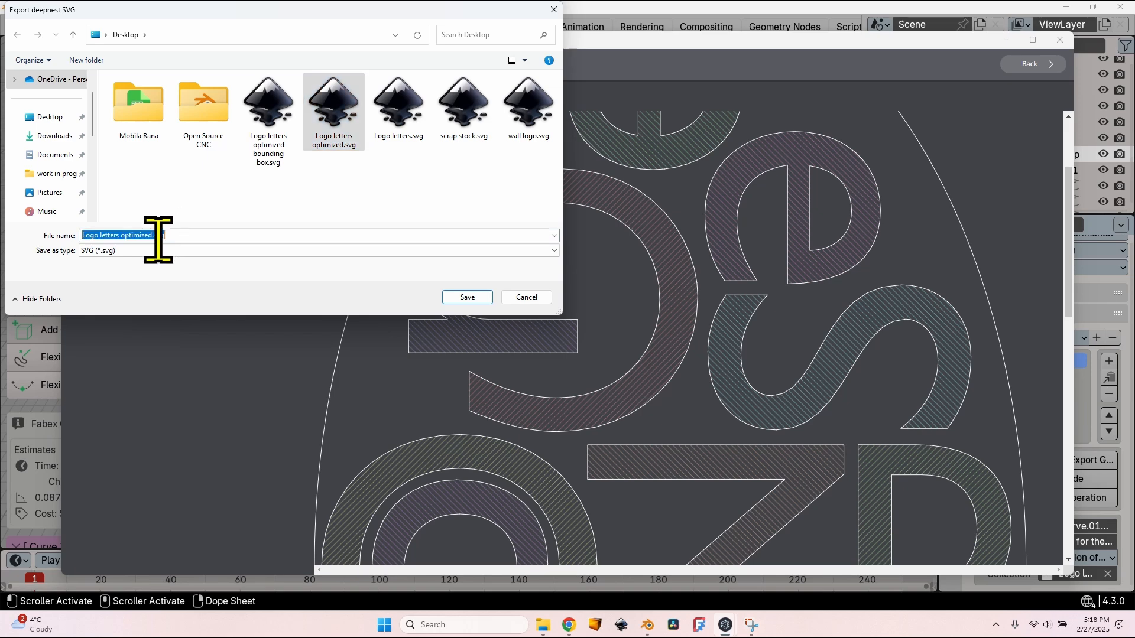
{"action": "left_click", "coordinate": [157, 238]}
{"action": "type", "text": "random shap"}
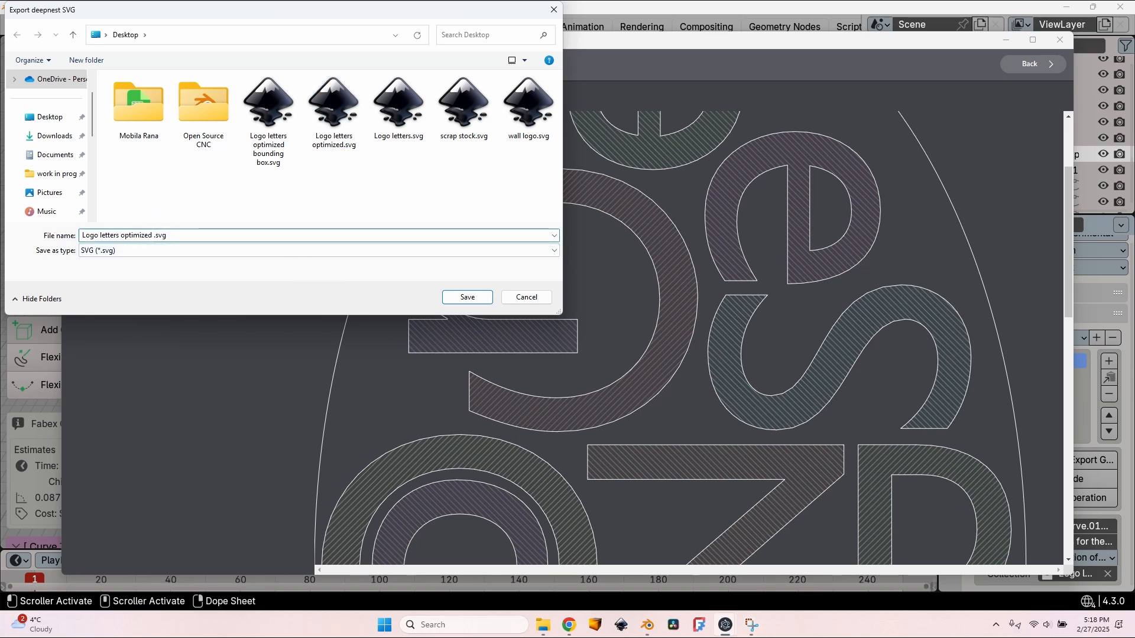
{"action": "type", "text": "ed "}
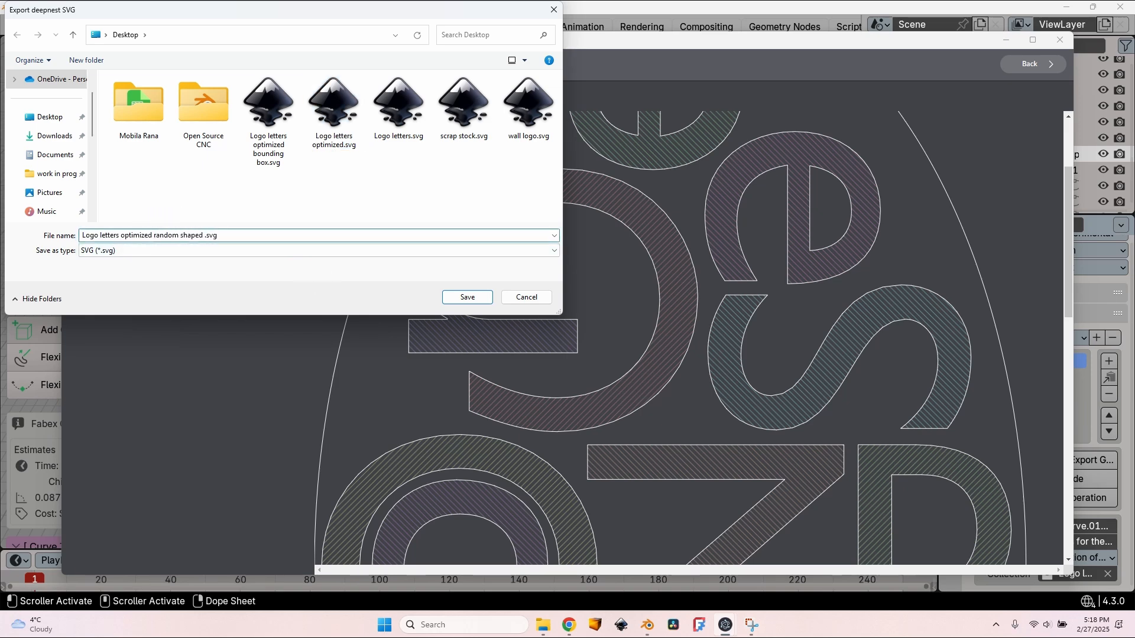
{"action": "type", "text": "nest"}
{"action": "key", "text": "Return"}
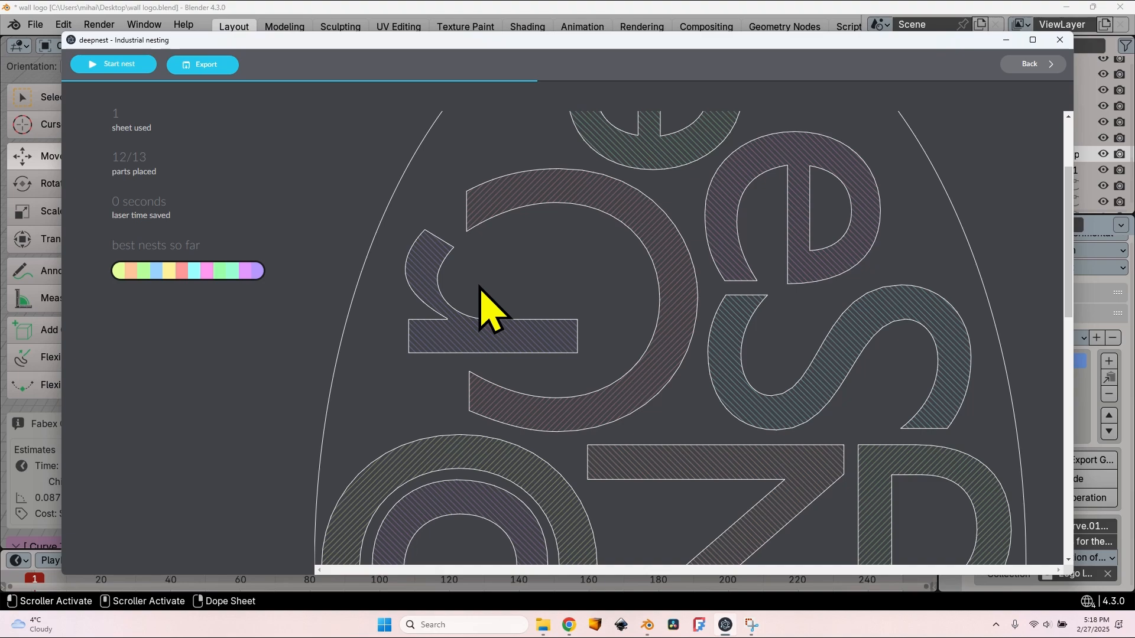
- Switch to Blender and delete the old stock object and the old logo letters collection with its bridges and curves
{"action": "left_click", "coordinate": [647, 625]}
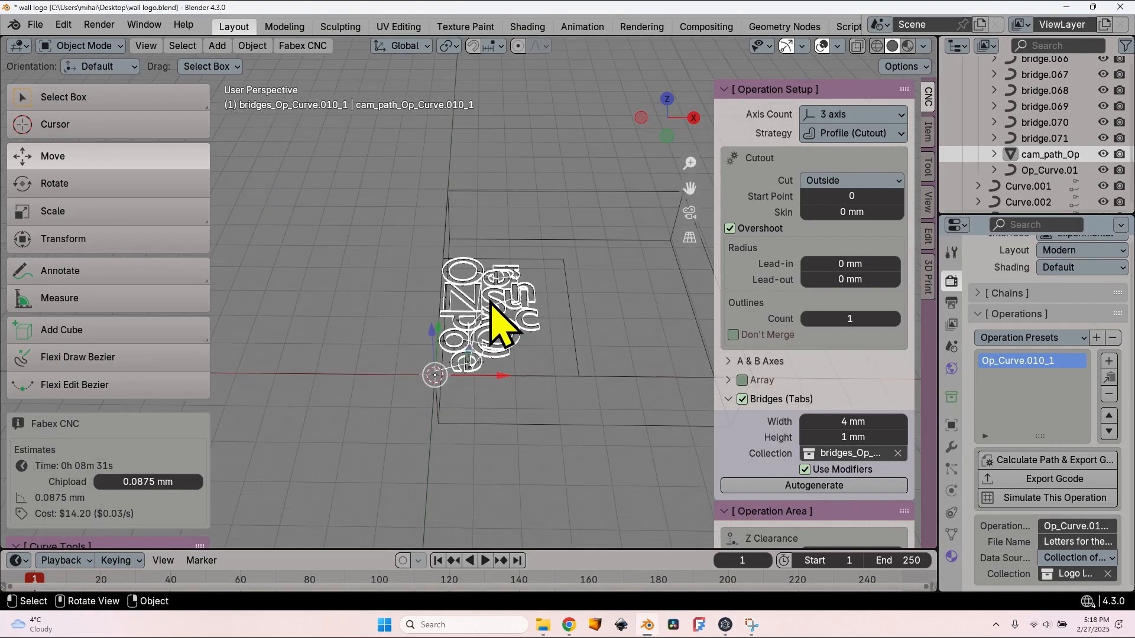
{"action": "scroll", "coordinate": [1034, 139], "scroll_direction": "up", "scroll_amount": 20}
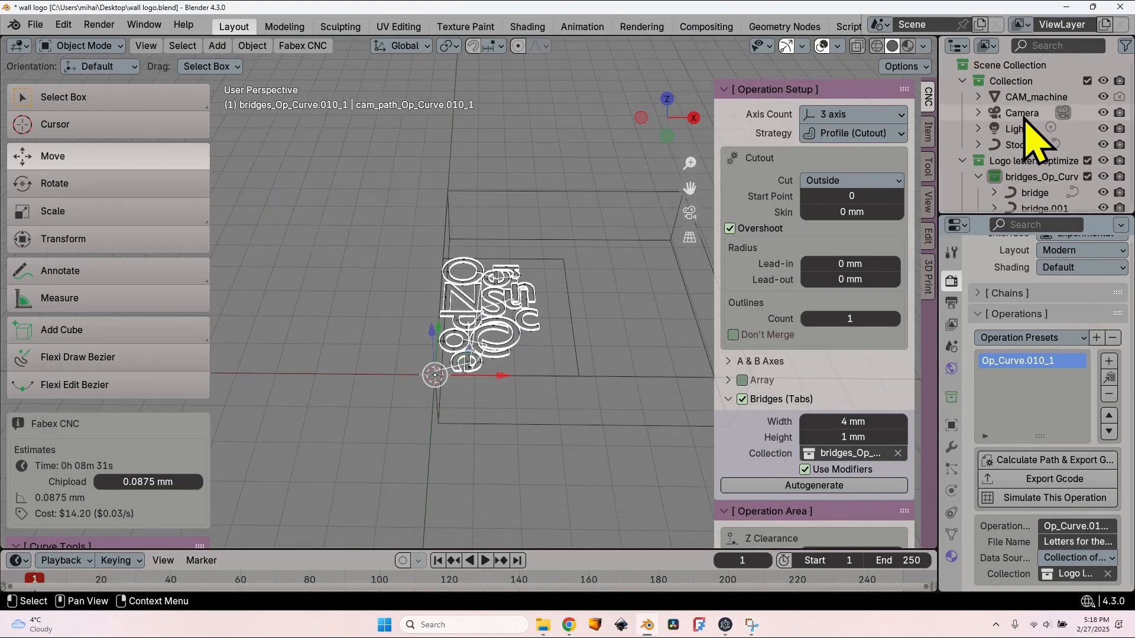
{"action": "key", "text": "Delete"}
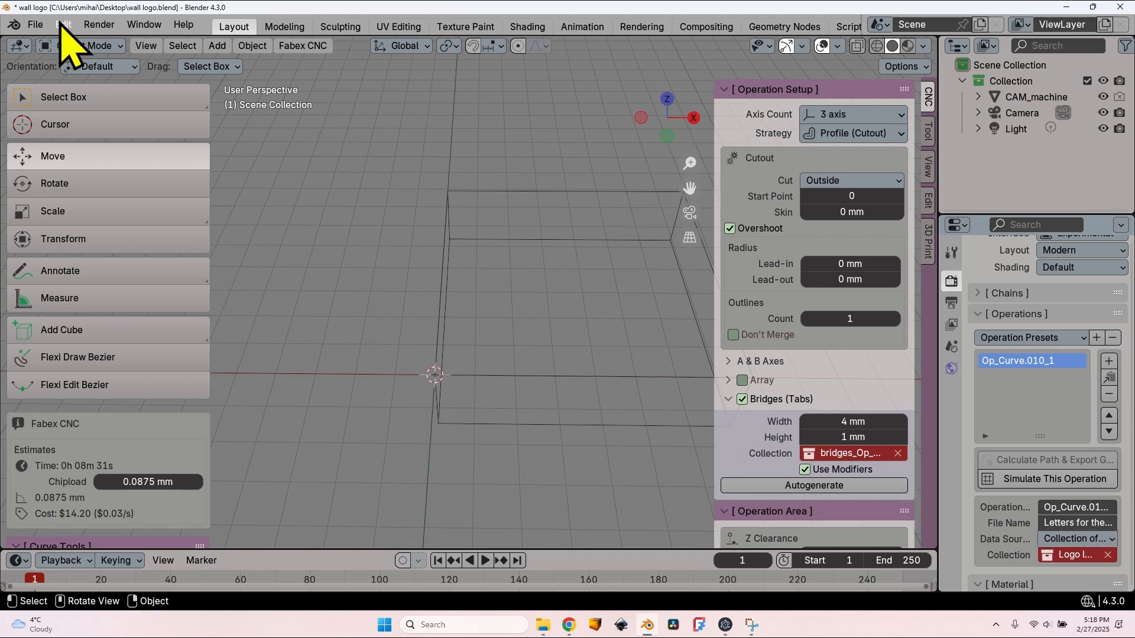
- Import "Logo letters optimized random shaped stock.svg" and move its ellipse curve into the collection named Collection
{"action": "left_click", "coordinate": [37, 27]}
{"action": "mouse_move", "coordinate": [126, 251]}
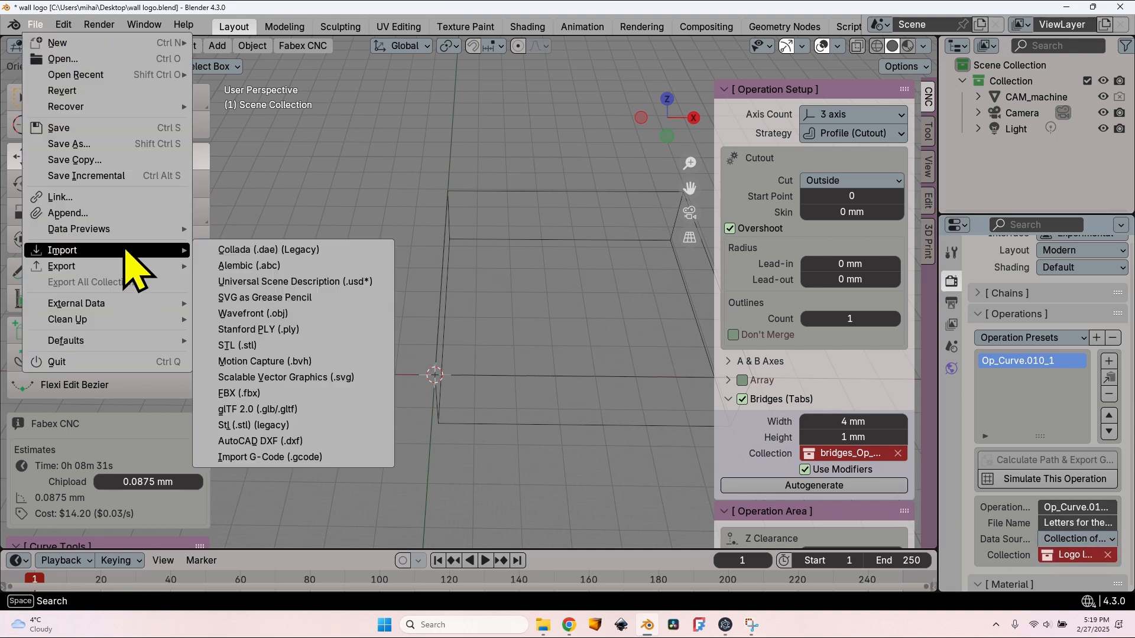
{"action": "left_click", "coordinate": [313, 380]}
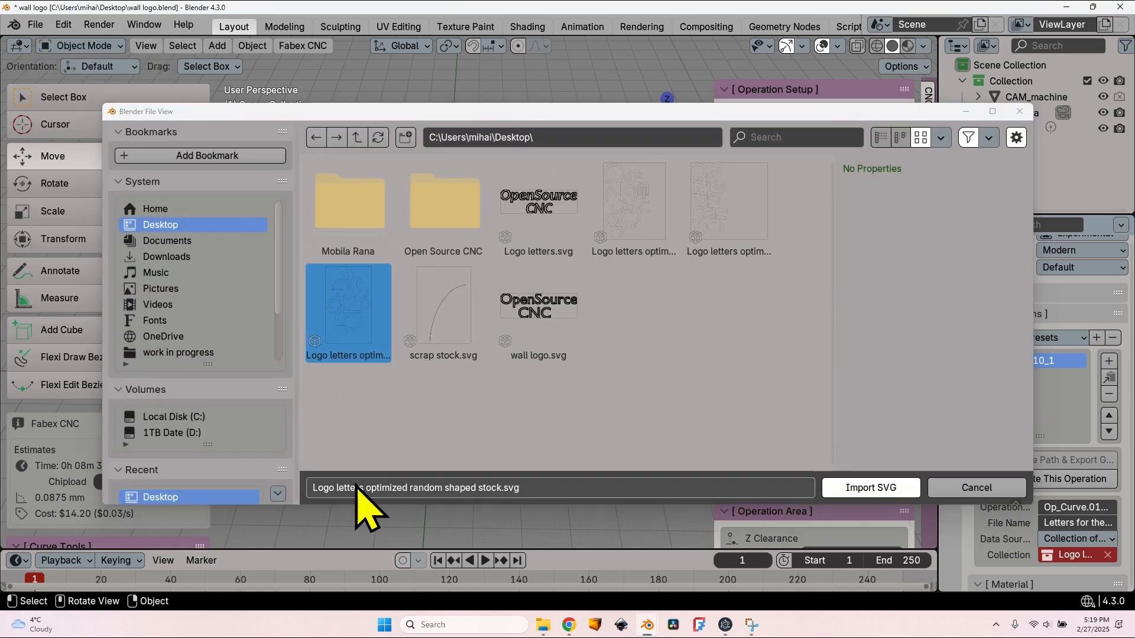
{"action": "left_click", "coordinate": [862, 490]}
{"action": "scroll", "coordinate": [544, 291], "scroll_direction": "up", "scroll_amount": 6}
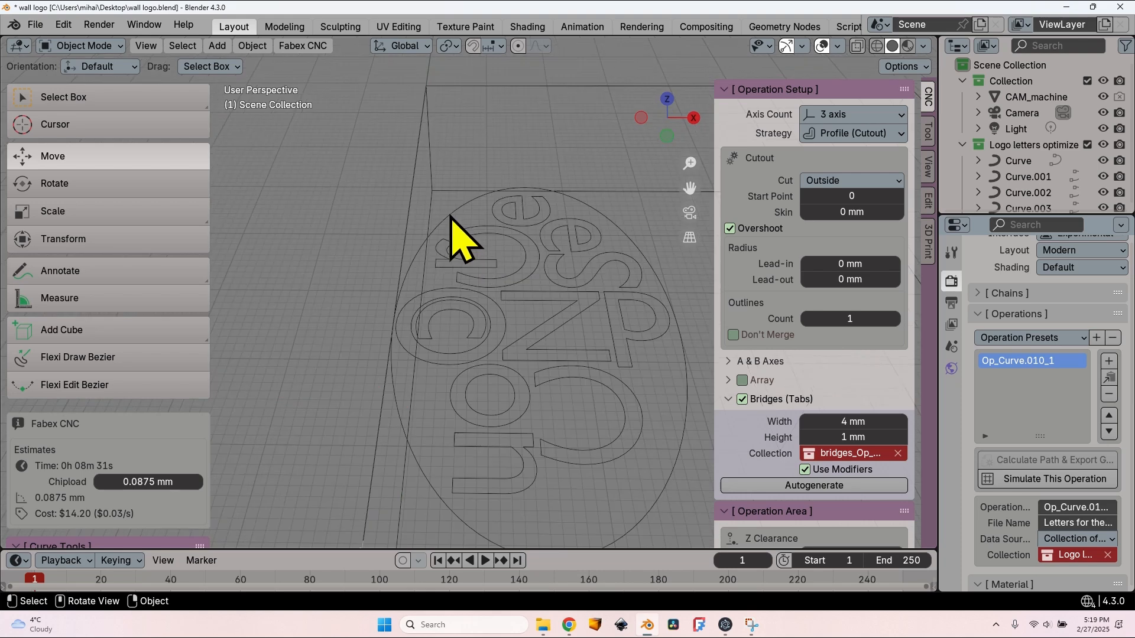
{"action": "scroll", "coordinate": [464, 308], "scroll_direction": "down", "scroll_amount": 1}
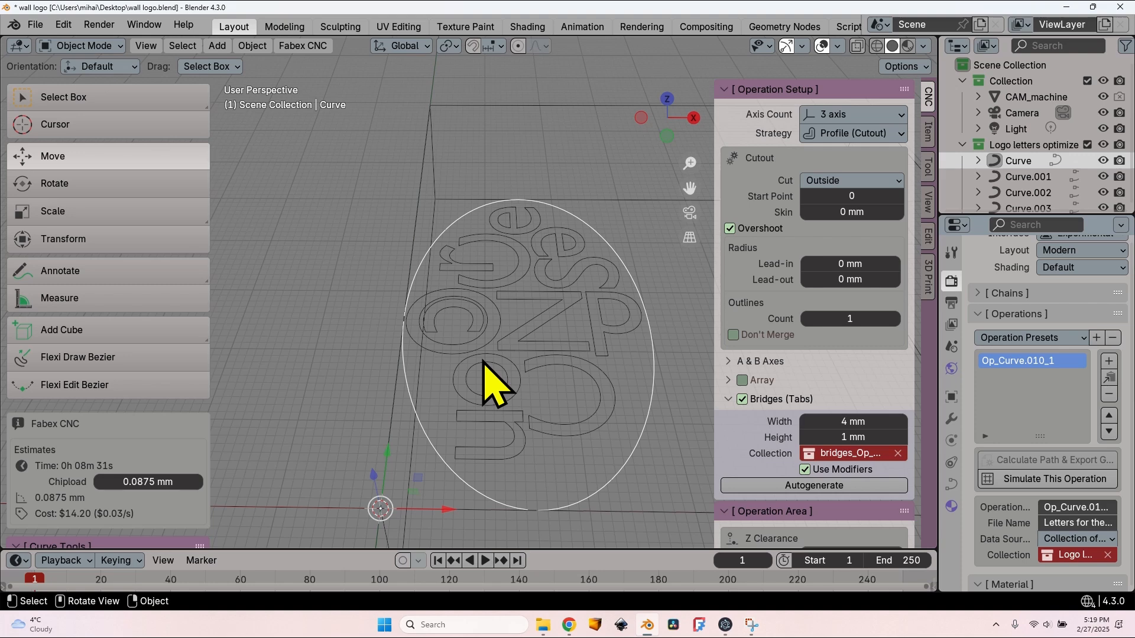
{"action": "left_click_drag", "start_coordinate": [1018, 160], "coordinate": [1025, 87]}
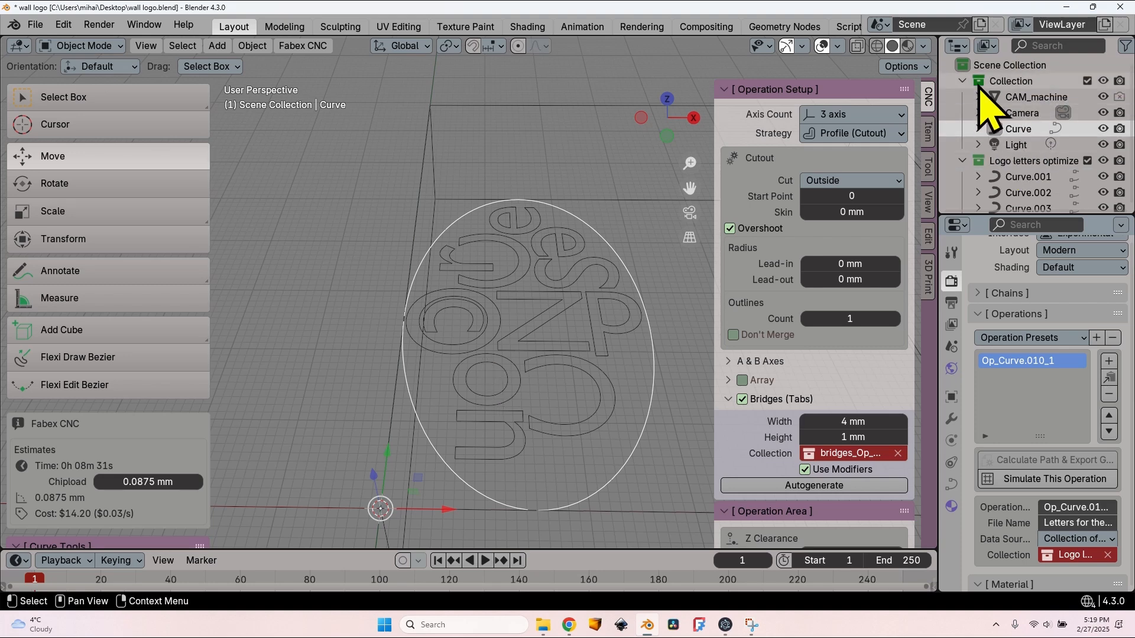
- Set the operation's source collection to "Logo letters optimized random shaped stock.svg" and calculate its path
{"action": "left_click", "coordinate": [1032, 162]}
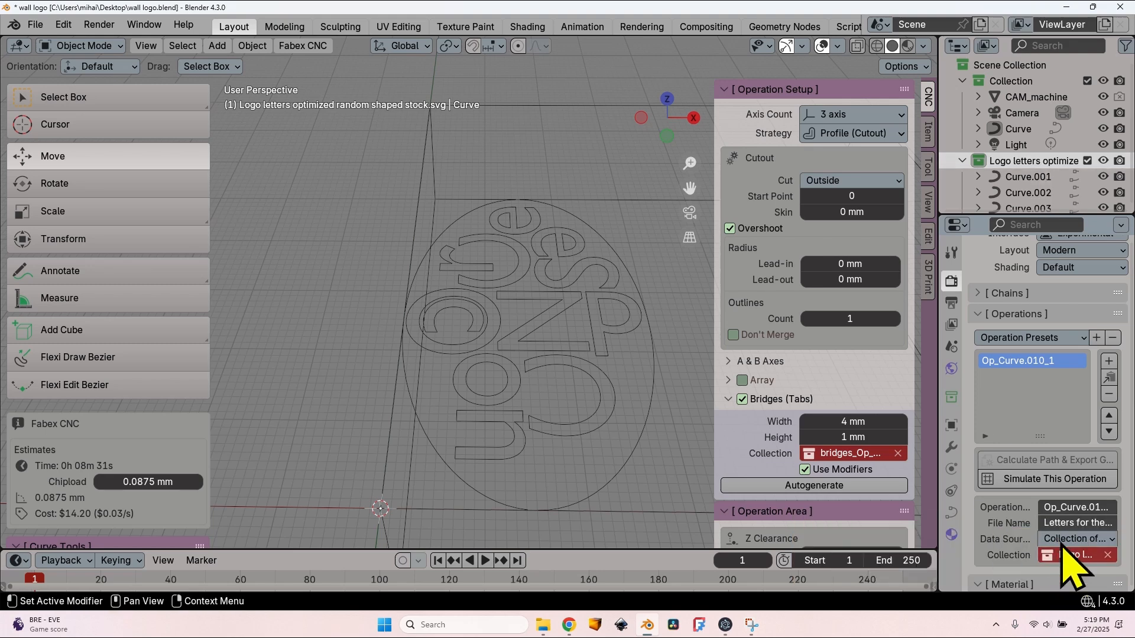
{"action": "left_click", "coordinate": [1073, 555]}
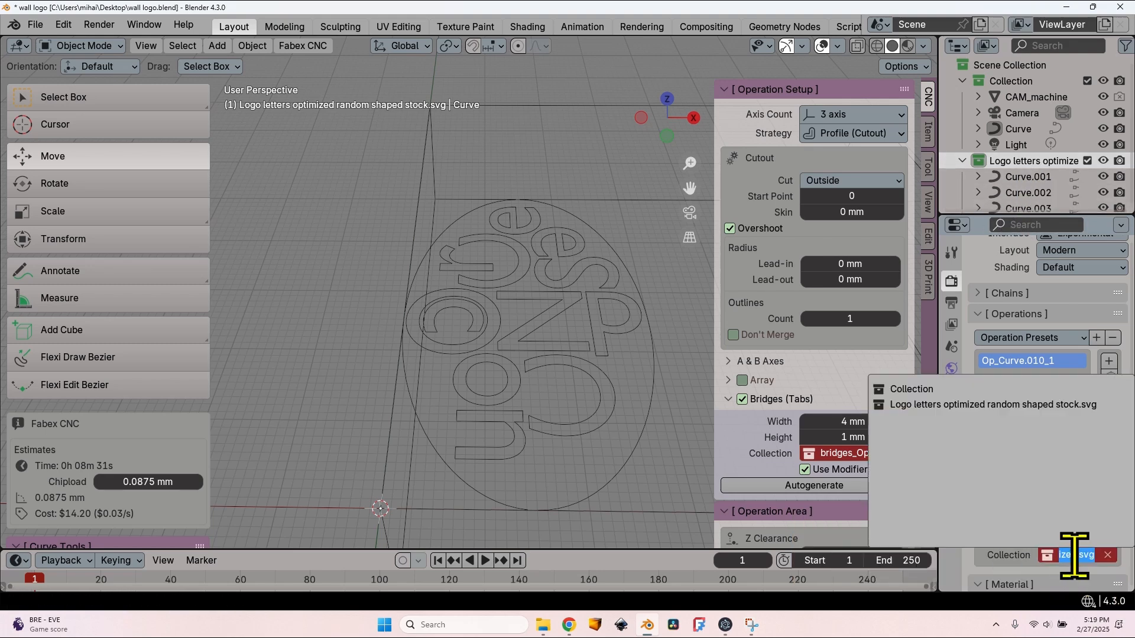
{"action": "left_click", "coordinate": [970, 407]}
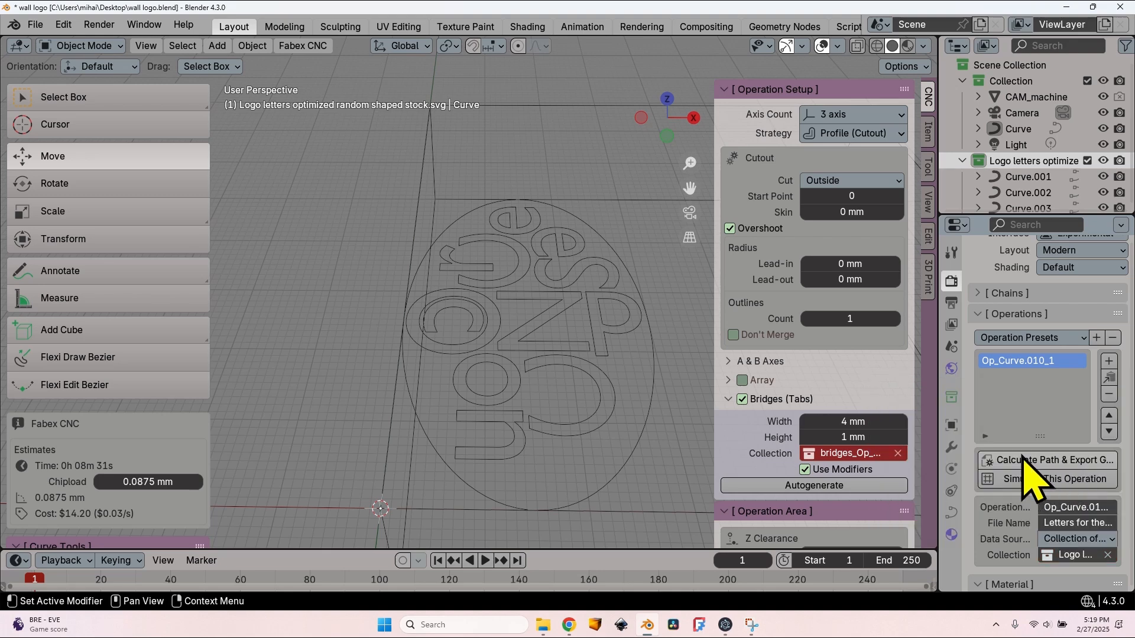
{"action": "left_click", "coordinate": [1024, 458]}
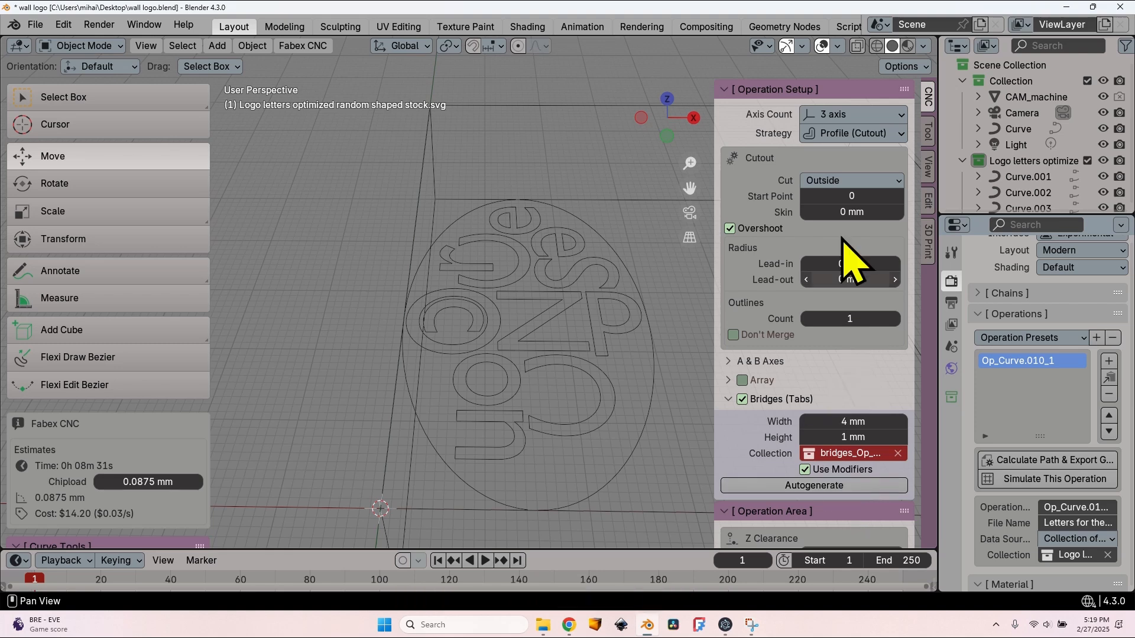
- Autogenerate the cutout bridges for the letters on the elliptical stock and recalculate the operation's path and G-code
{"action": "left_click", "coordinate": [805, 470]}
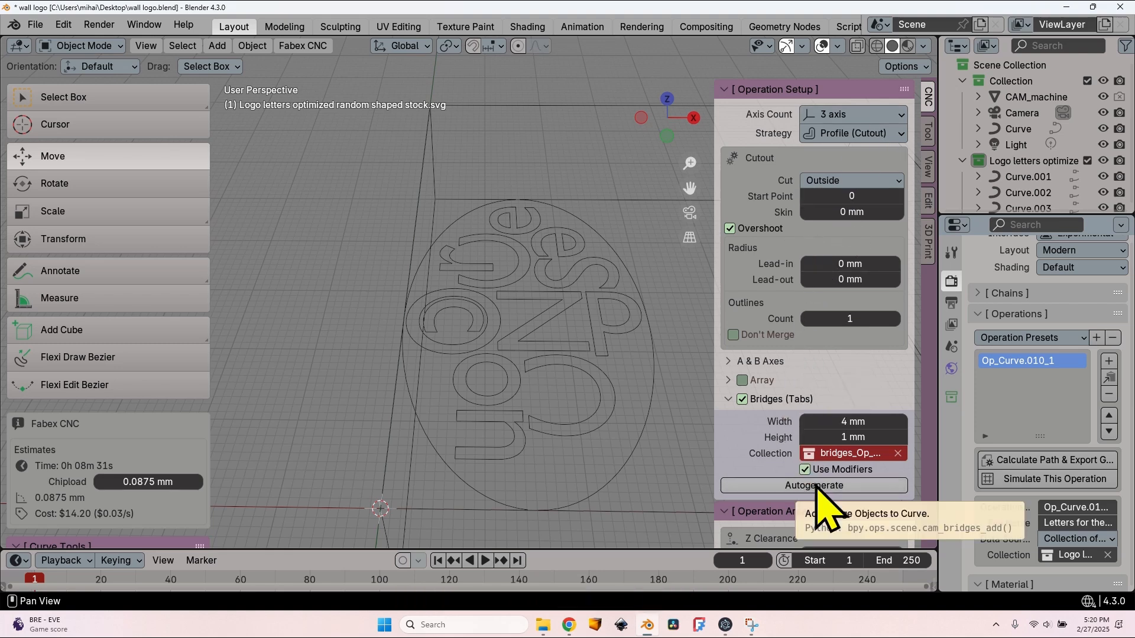
{"action": "left_click", "coordinate": [816, 486]}
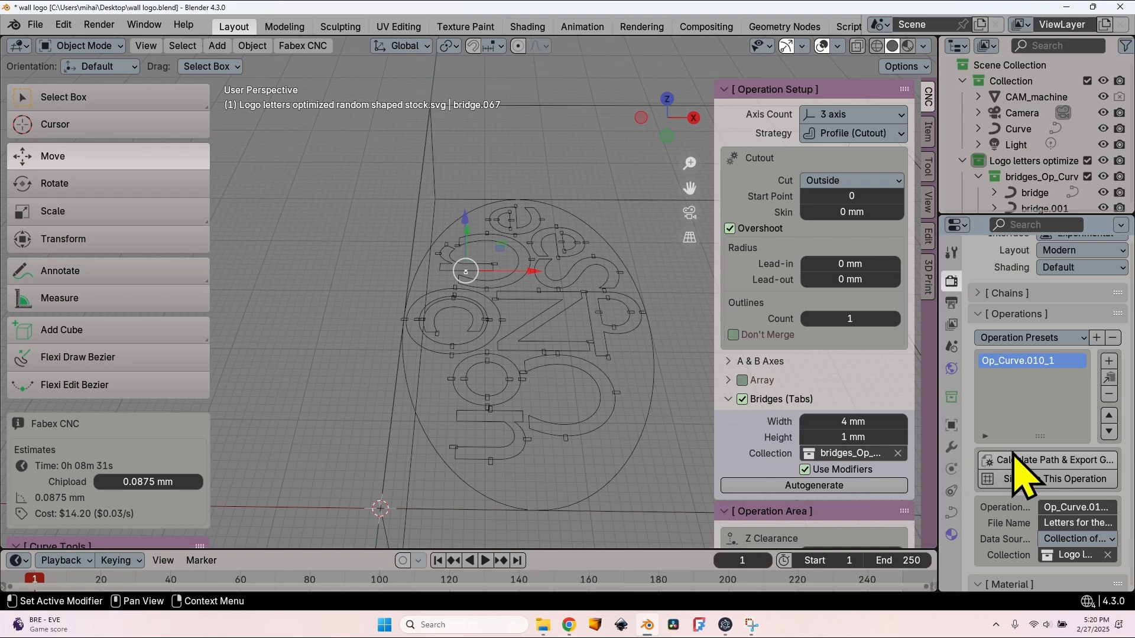
{"action": "left_click", "coordinate": [1039, 460]}
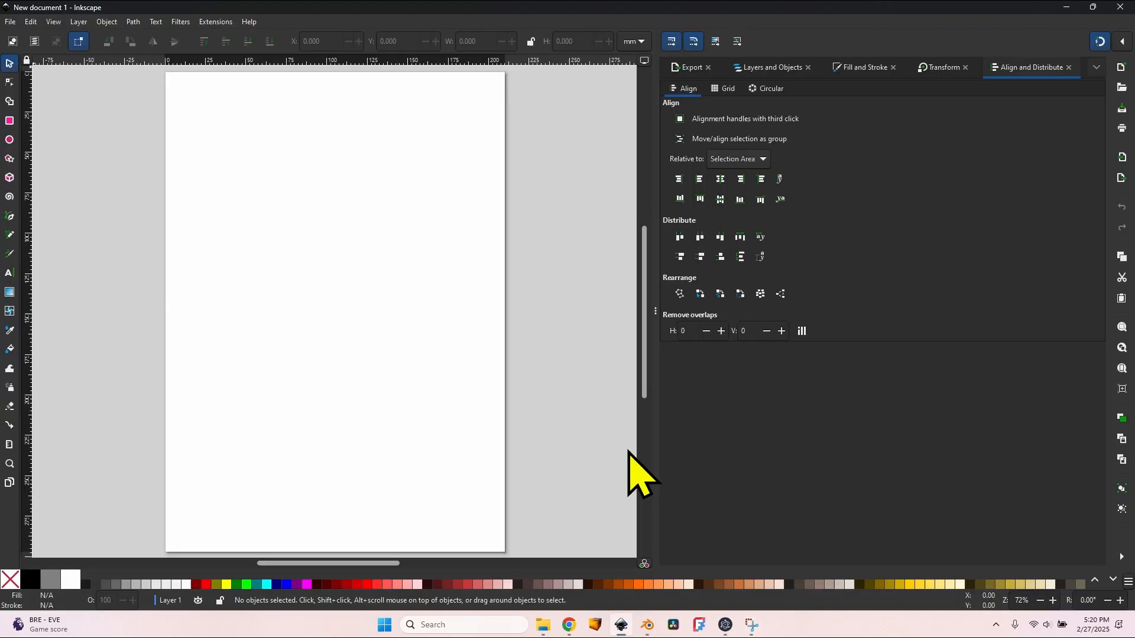
- Switch to Inkscape and open "scrap stock.svg" so the whole elliptical stock outline can be seen
{"action": "left_click", "coordinate": [10, 21]}
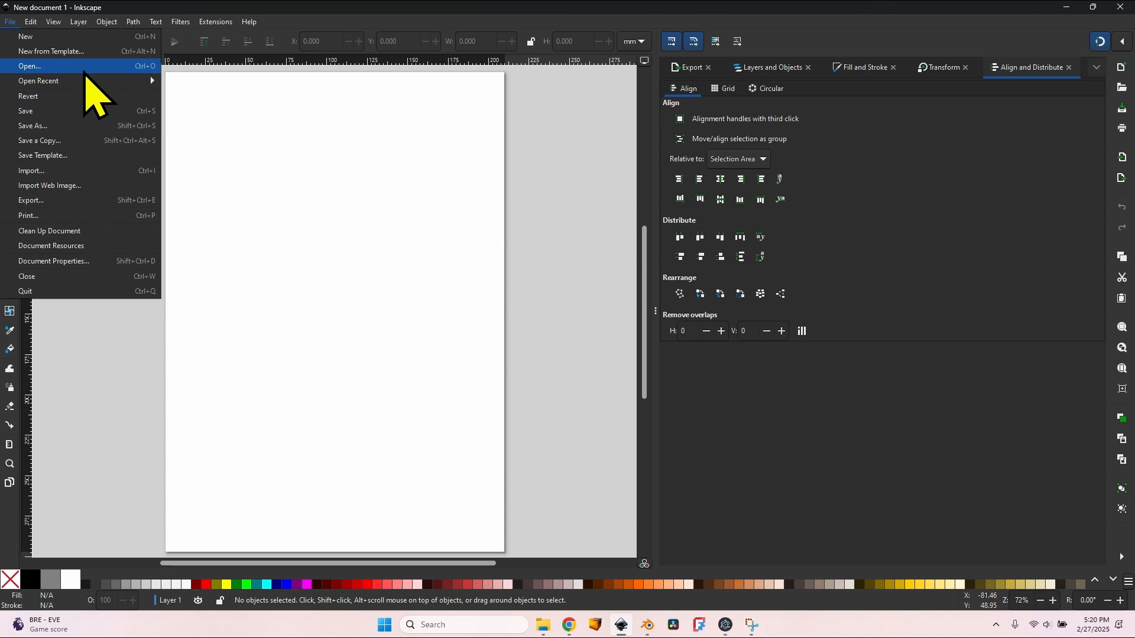
{"action": "left_click", "coordinate": [215, 78]}
{"action": "scroll", "coordinate": [424, 319], "scroll_direction": "down", "scroll_amount": 8, "text": "ctrl"}
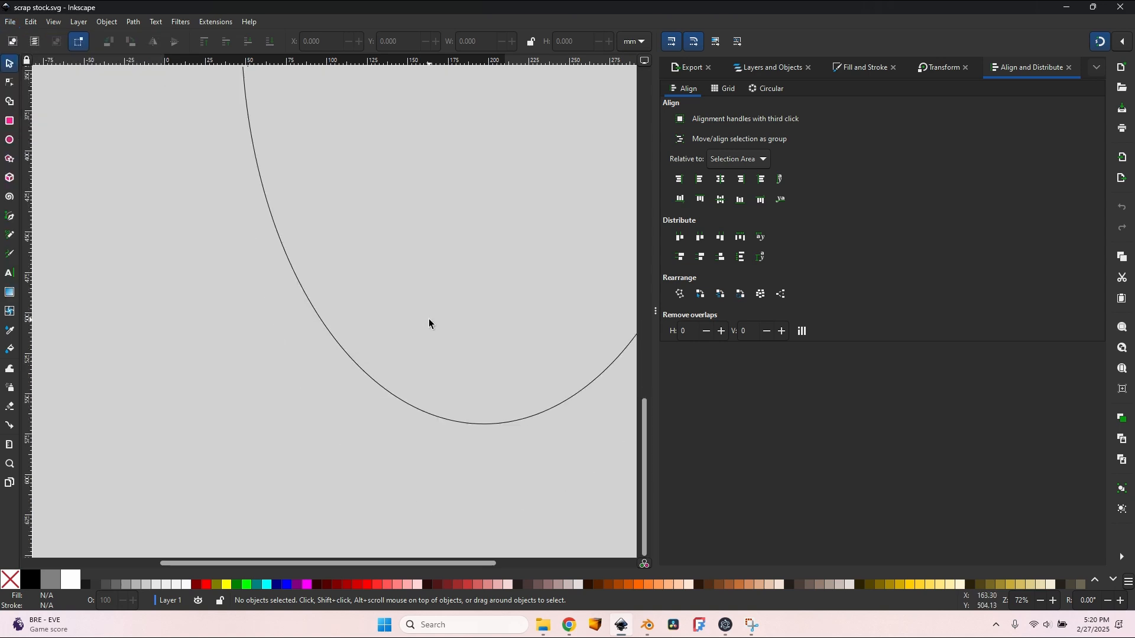
{"action": "scroll", "coordinate": [444, 271], "scroll_direction": "up", "scroll_amount": 5, "text": "ctrl"}
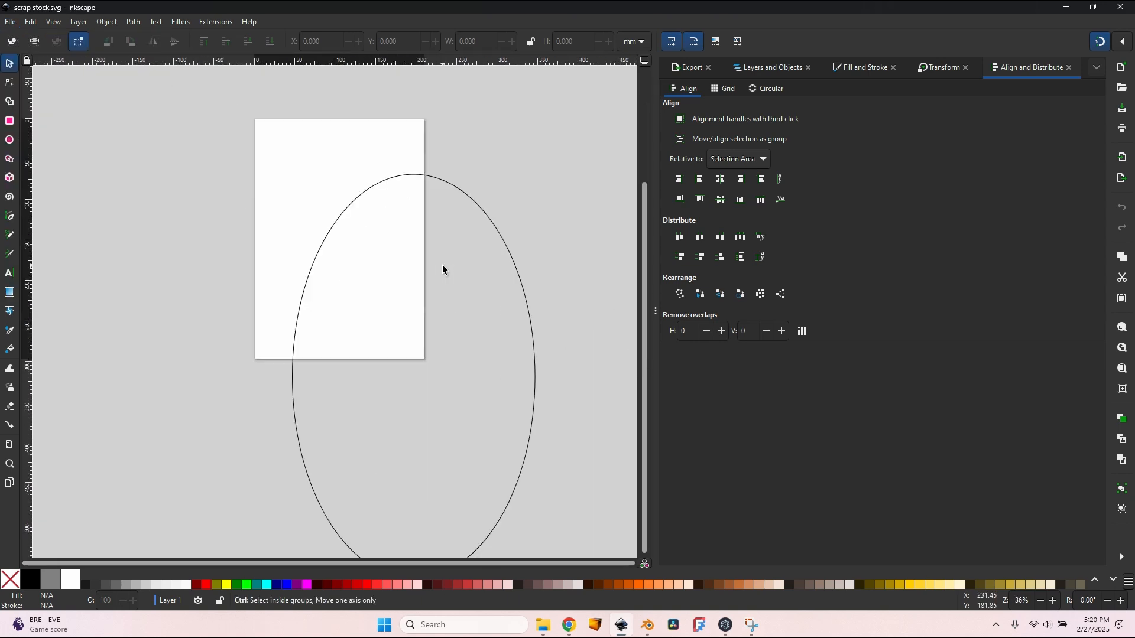
{"action": "scroll", "coordinate": [444, 270], "scroll_direction": "down", "scroll_amount": 2, "text": "ctrl"}
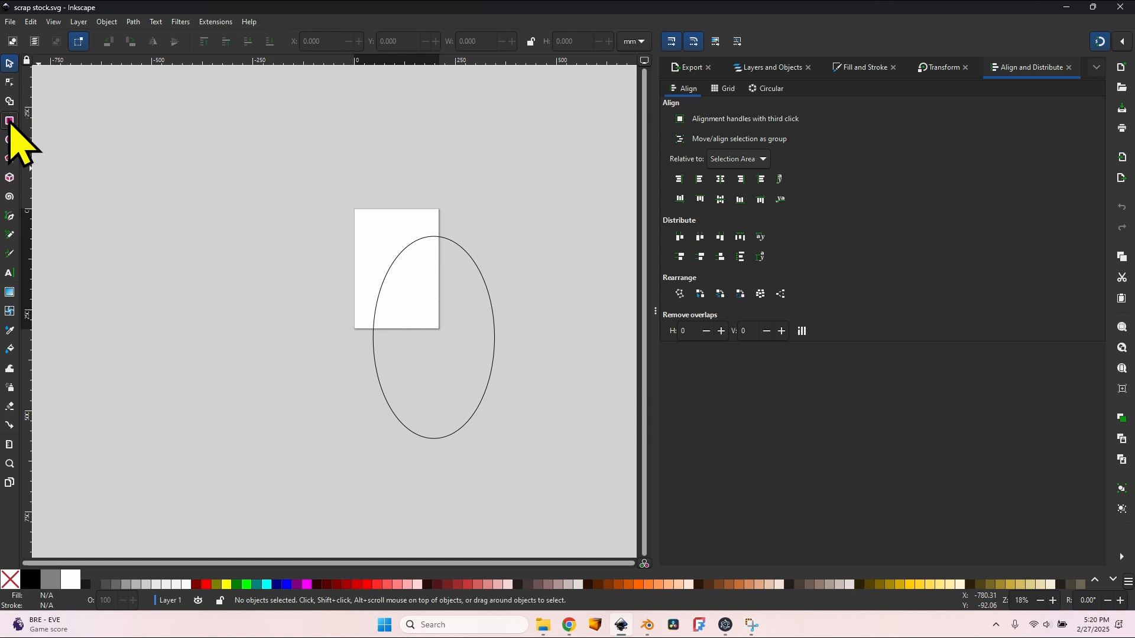
- Draw a rectangle about 225 × 189 mm at the upper left of the ellipse and save the file
{"action": "left_click", "coordinate": [9, 120]}
{"action": "left_click_drag", "start_coordinate": [282, 193], "coordinate": [372, 269]}
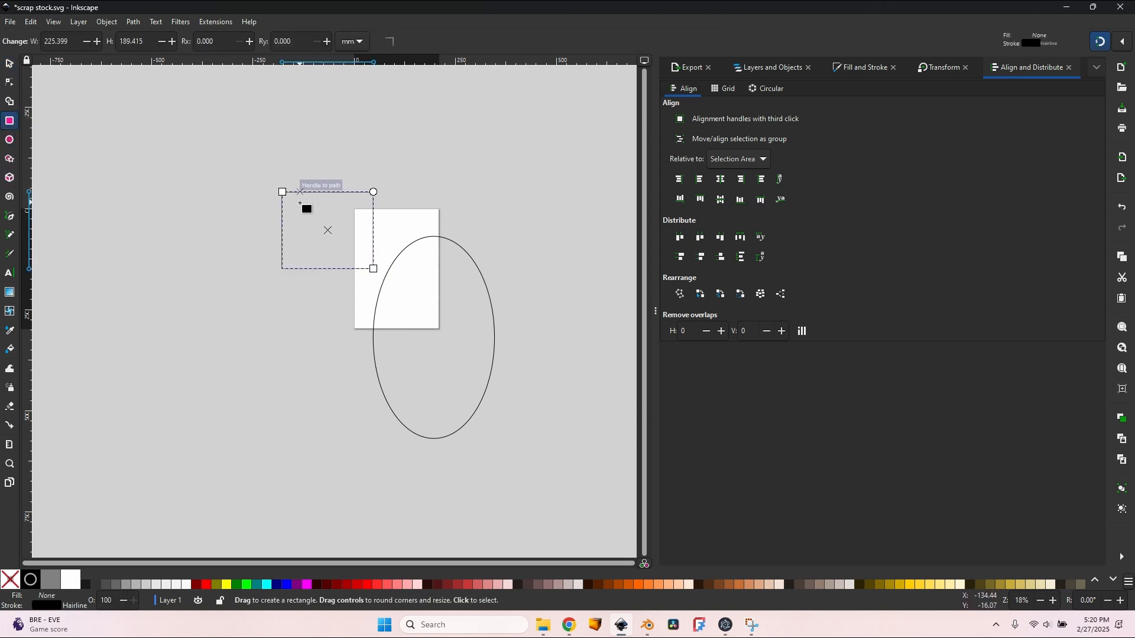
{"action": "key", "text": "ctrl+s"}
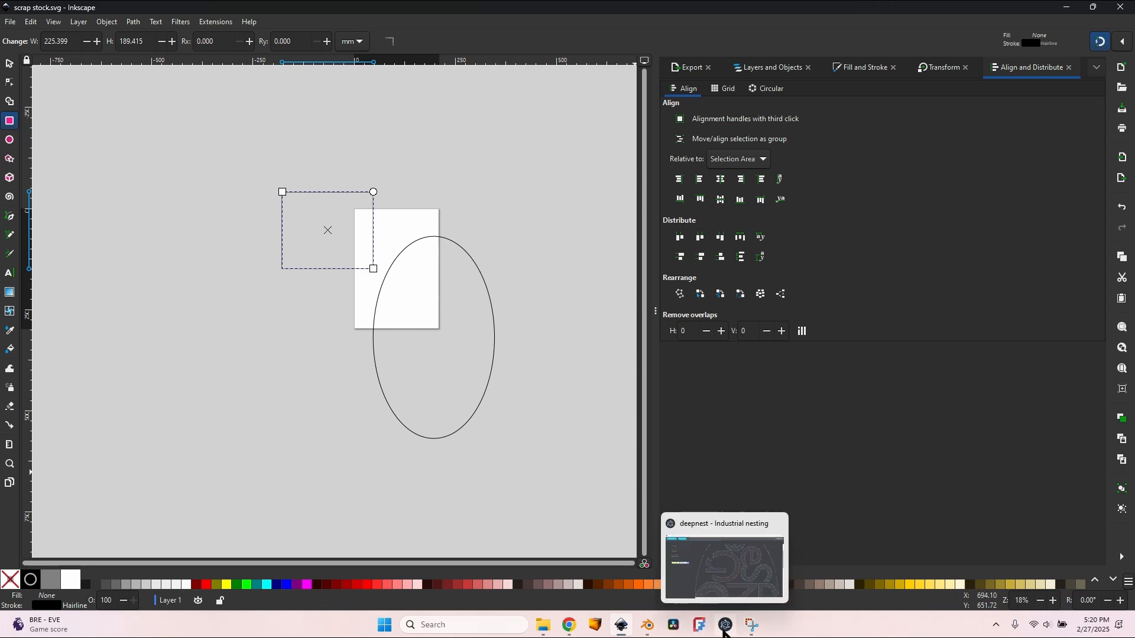
- Switch to Deepnest, delete the old stock shape from the parts list and import the updated "scrap stock.svg"
{"action": "left_click", "coordinate": [726, 625]}
{"action": "left_click", "coordinate": [1047, 64]}
{"action": "left_click", "coordinate": [161, 560]}
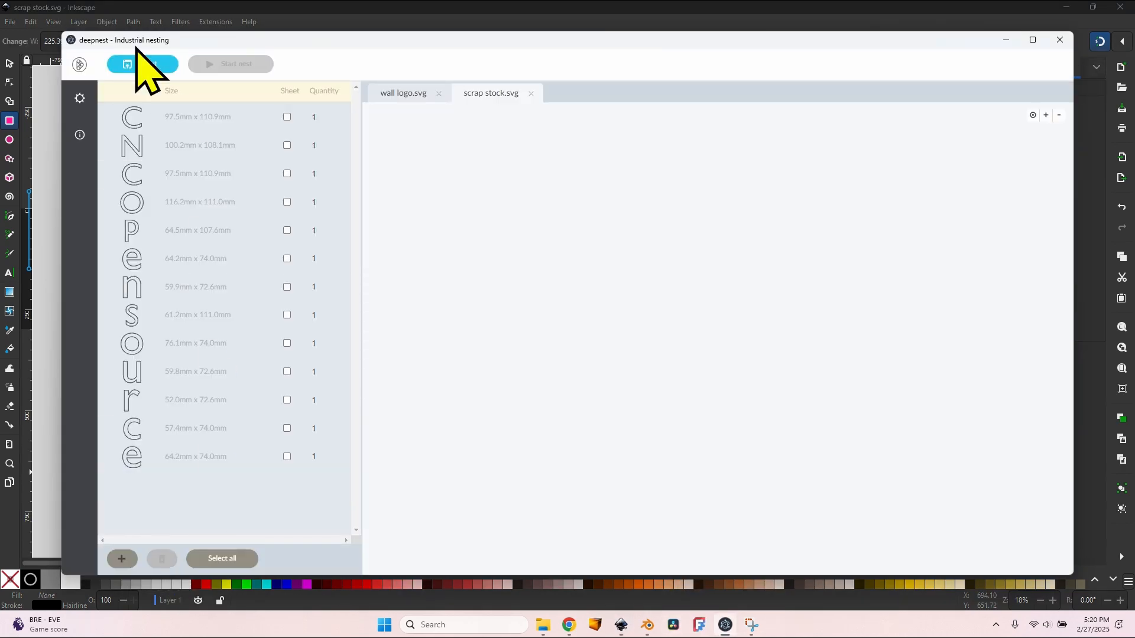
{"action": "left_click", "coordinate": [148, 63]}
{"action": "left_click", "coordinate": [525, 107]}
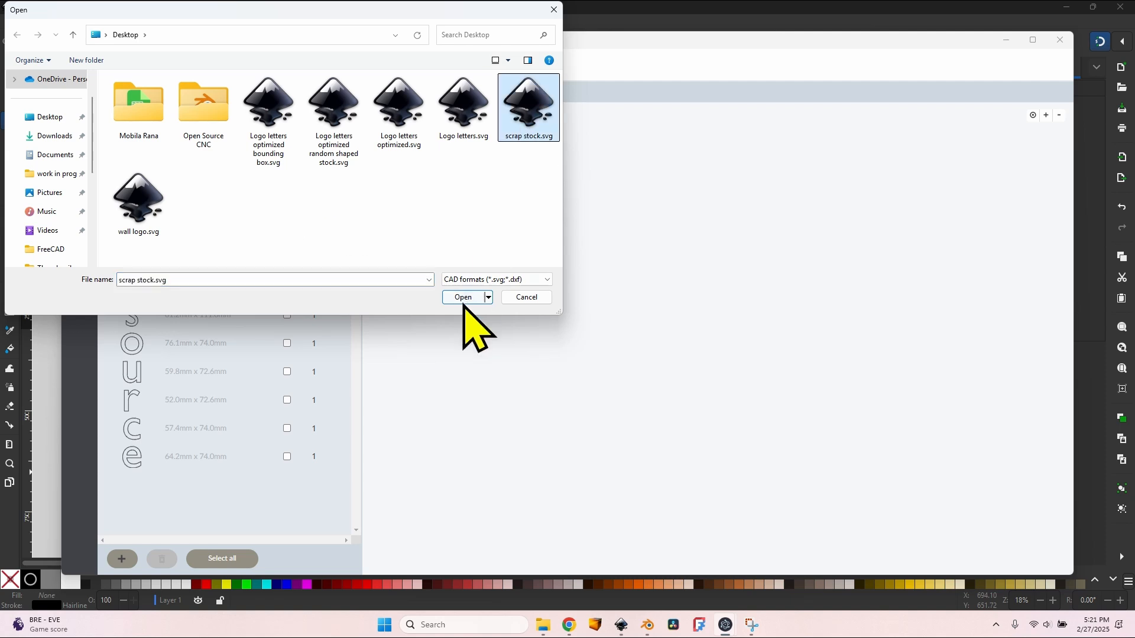
{"action": "left_click", "coordinate": [465, 296]}
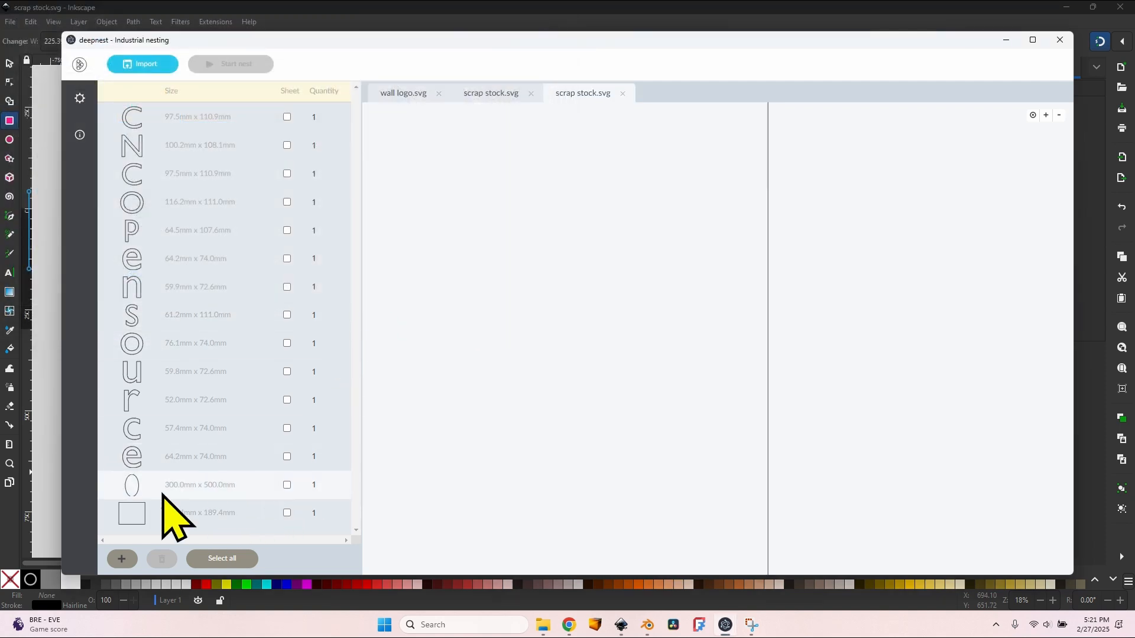
- Mark the ellipse and the rectangle as sheets, nest the letters on them, and return to the parts list after reviewing the layouts
{"action": "left_click", "coordinate": [287, 485]}
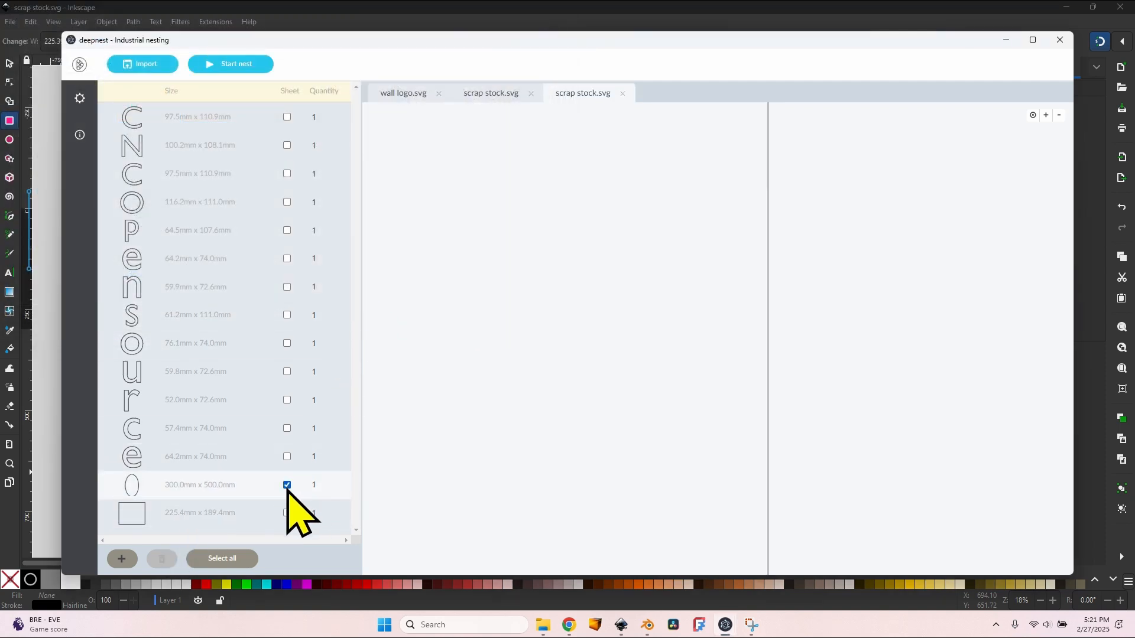
{"action": "left_click", "coordinate": [287, 513]}
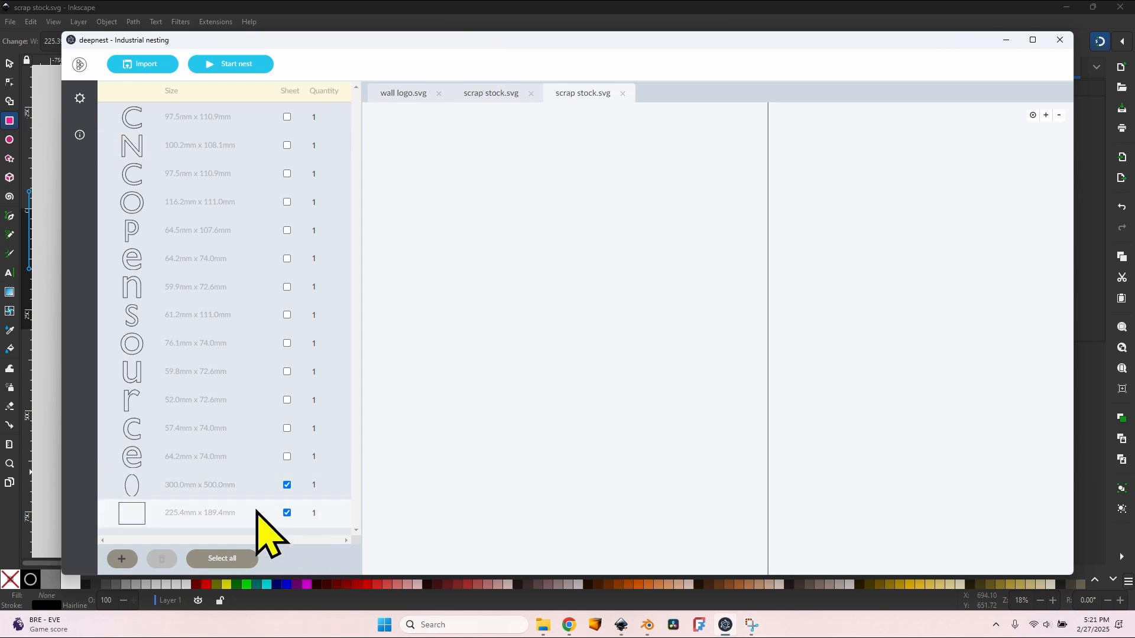
{"action": "left_click", "coordinate": [249, 65]}
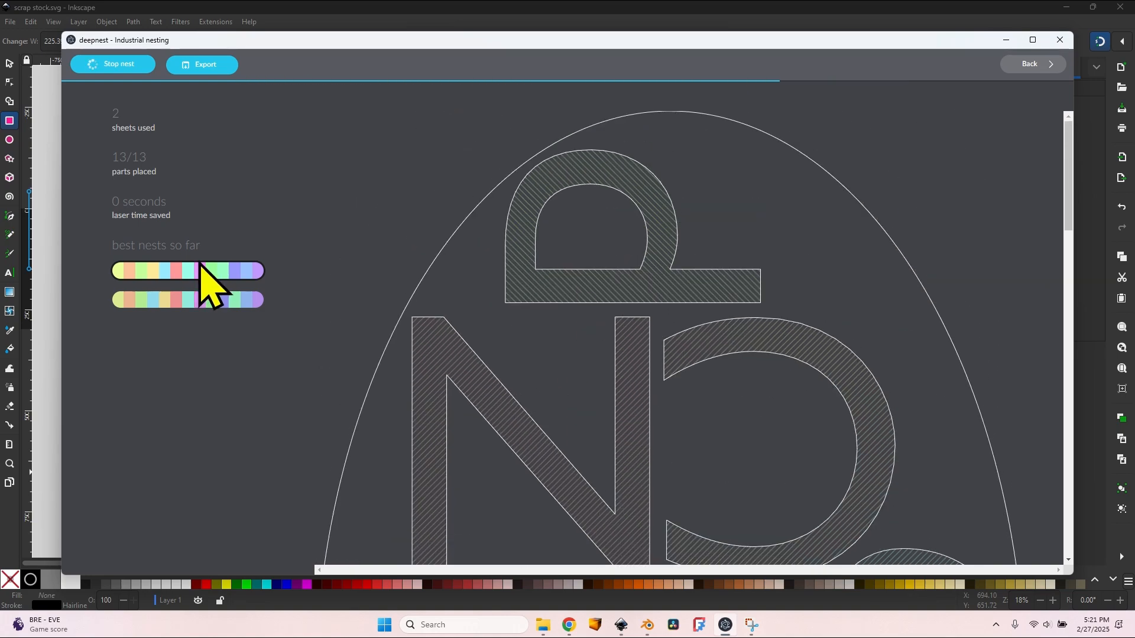
{"action": "scroll", "coordinate": [526, 320], "scroll_direction": "down", "scroll_amount": 10}
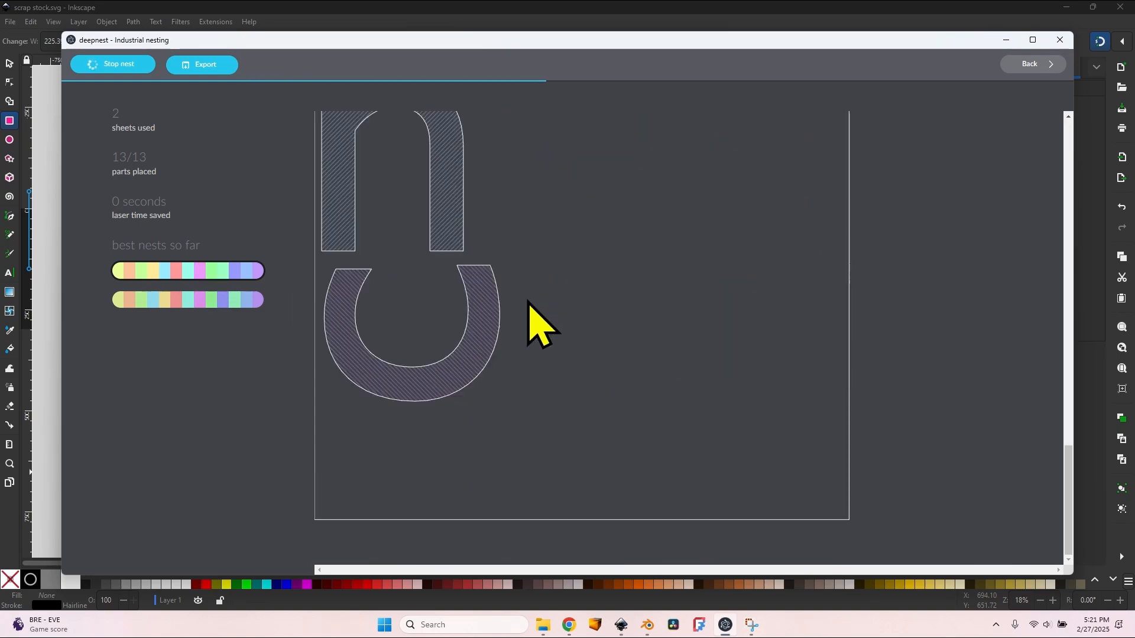
{"action": "scroll", "coordinate": [565, 304], "scroll_direction": "up", "scroll_amount": 4}
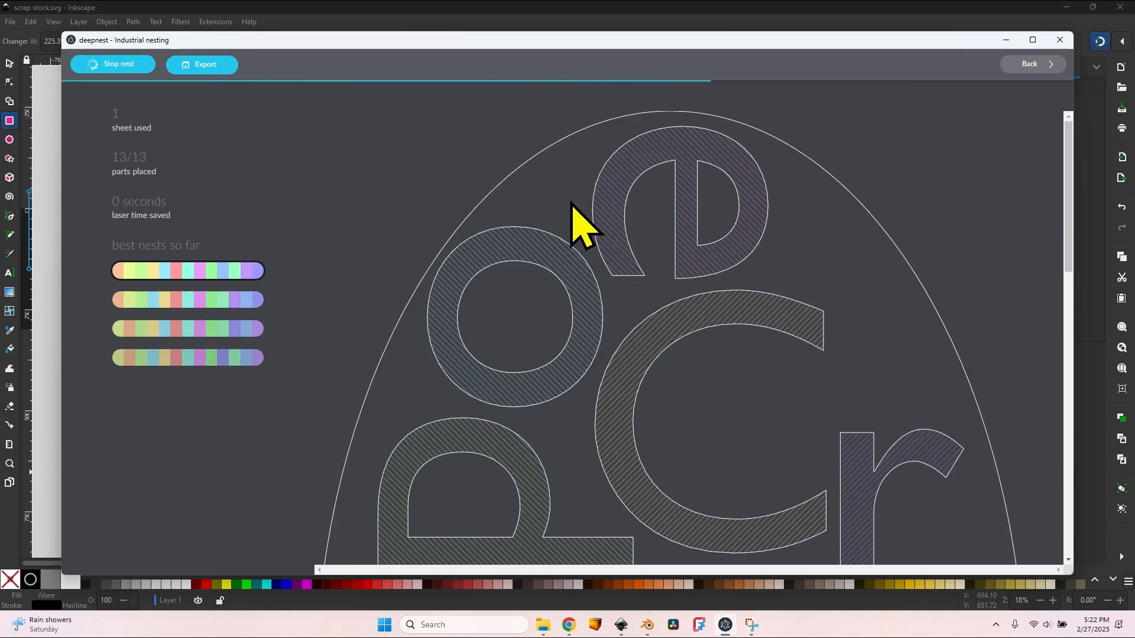
{"action": "scroll", "coordinate": [583, 221], "scroll_direction": "down", "scroll_amount": 5}
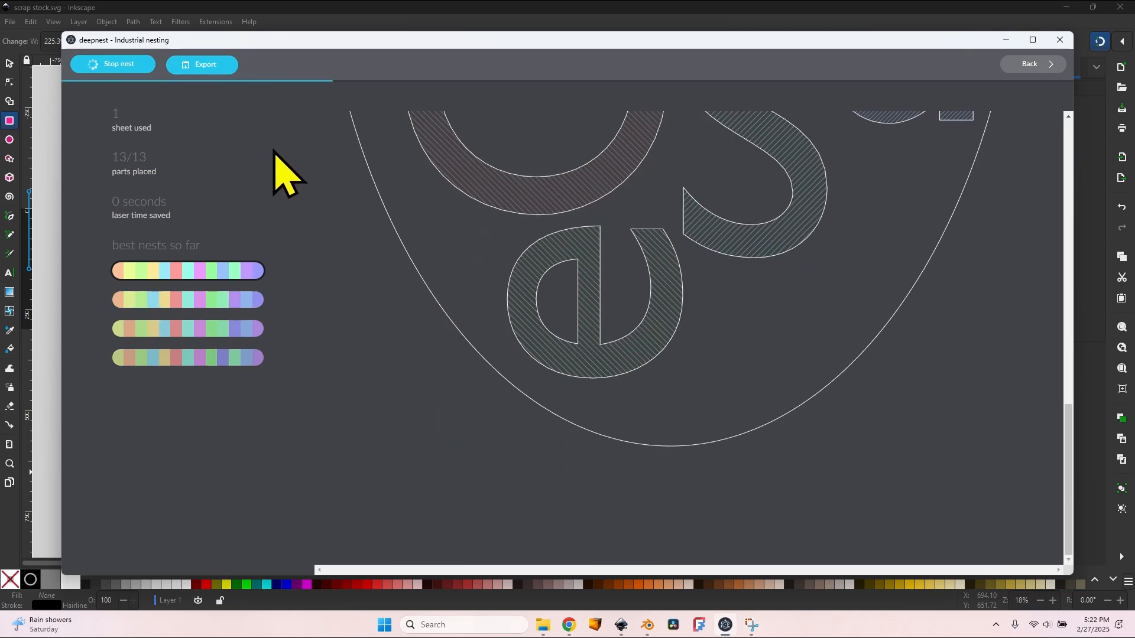
{"action": "left_click", "coordinate": [1047, 64]}
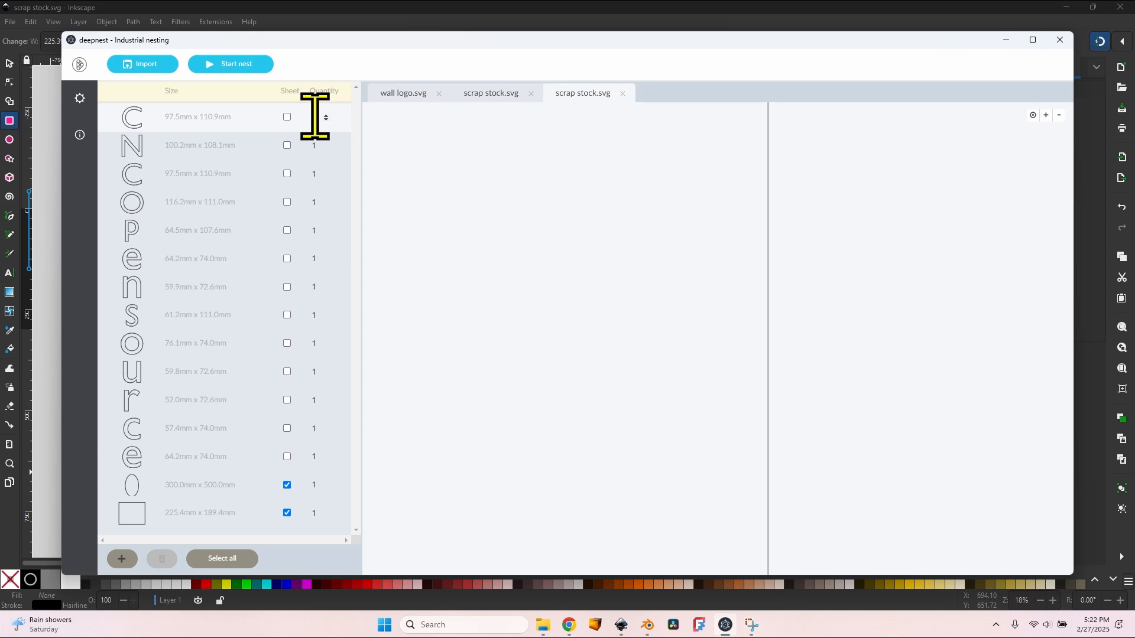
- Set the quantity of the first letter C to 5, nest the parts again, review both sheets and close Deepnest
{"action": "double_click", "coordinate": [314, 116]}
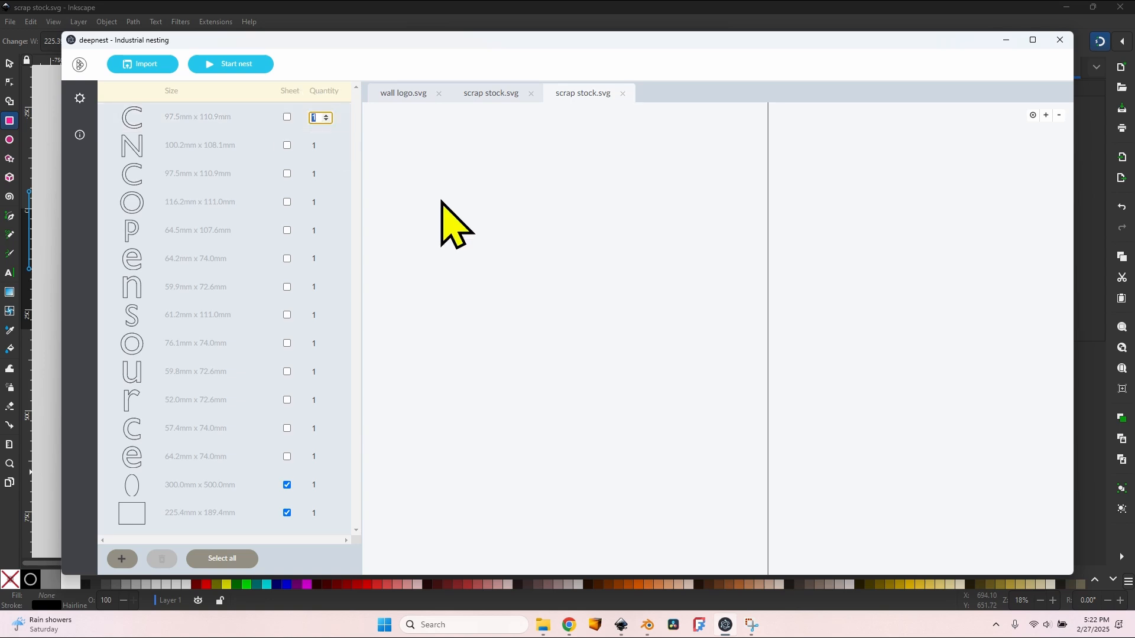
{"action": "type", "text": "5"}
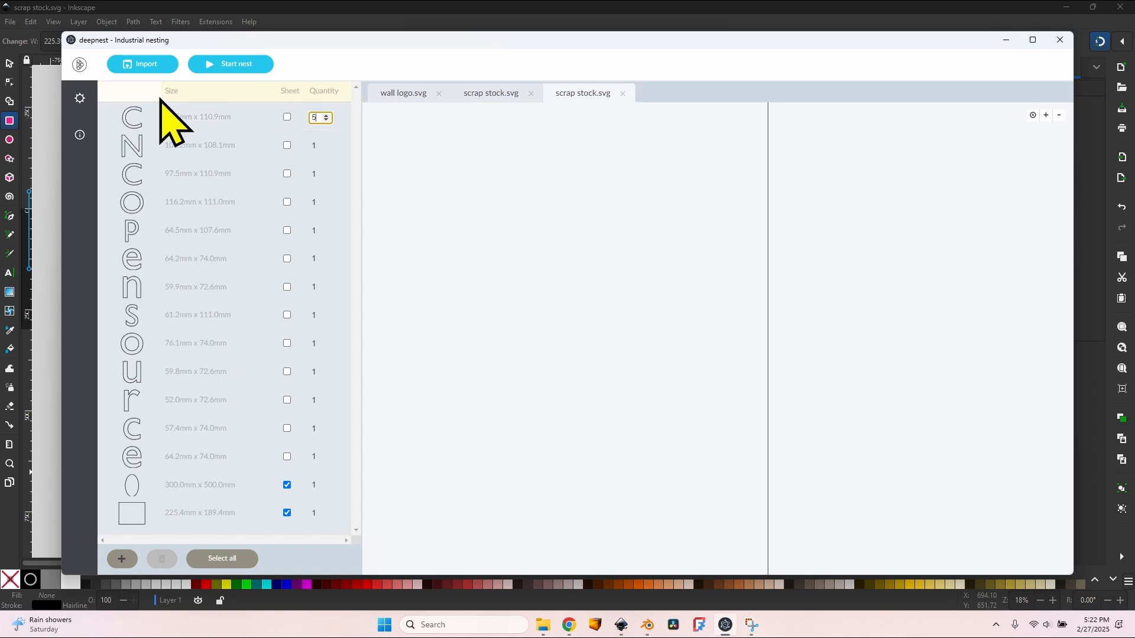
{"action": "left_click", "coordinate": [244, 66]}
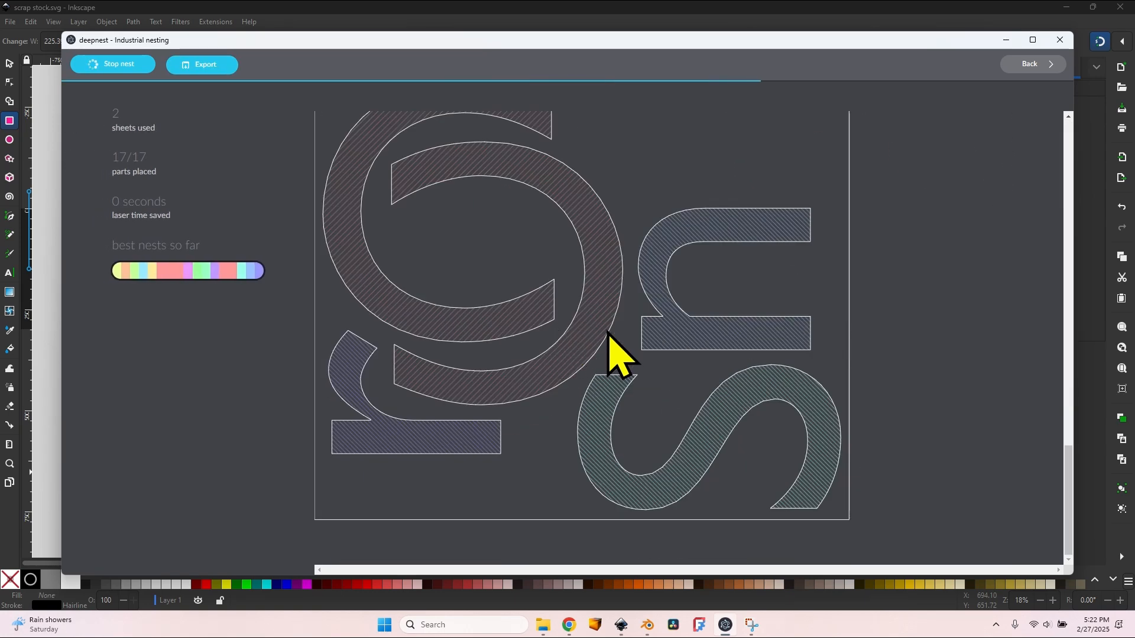
{"action": "scroll", "coordinate": [611, 345], "scroll_direction": "up", "scroll_amount": 2}
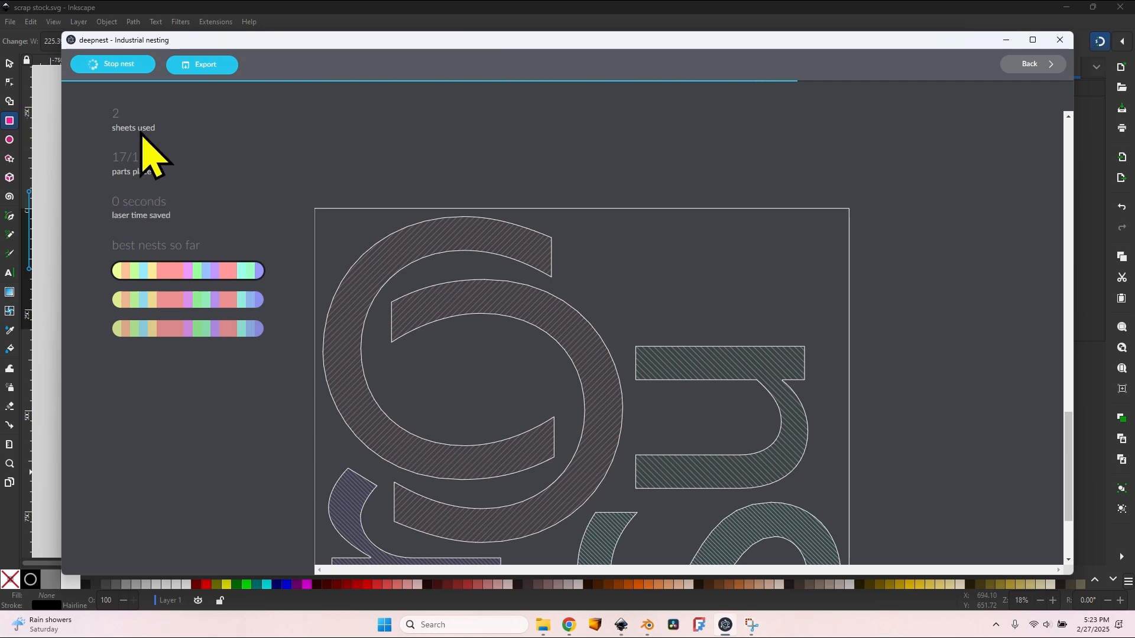
{"action": "scroll", "coordinate": [178, 189], "scroll_direction": "down", "scroll_amount": 2}
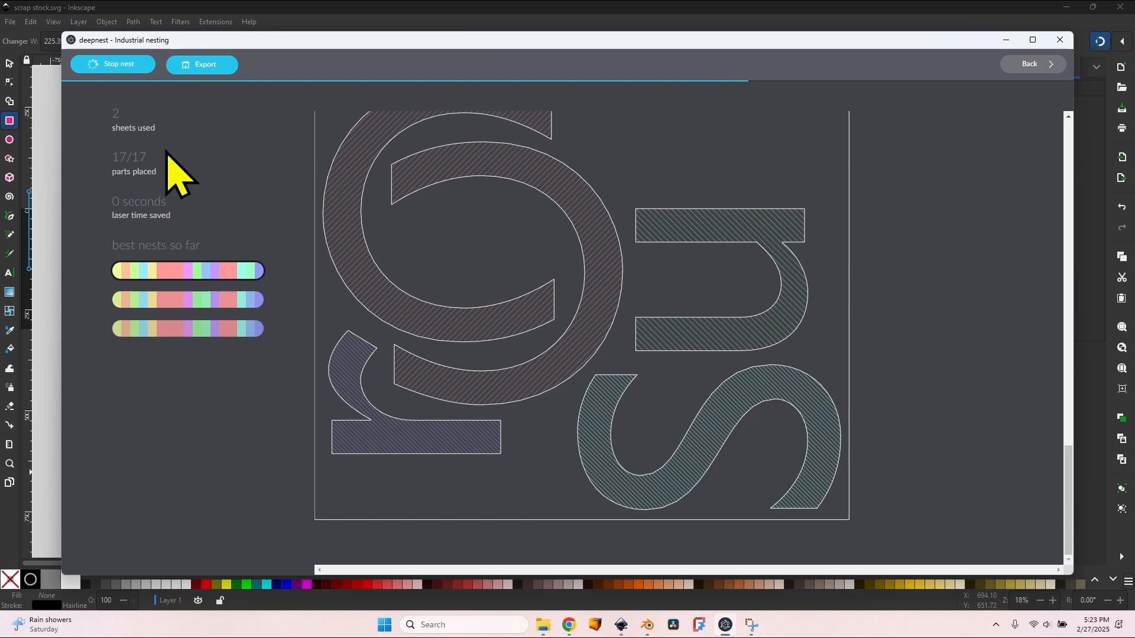
{"action": "key", "text": "alt+F4"}
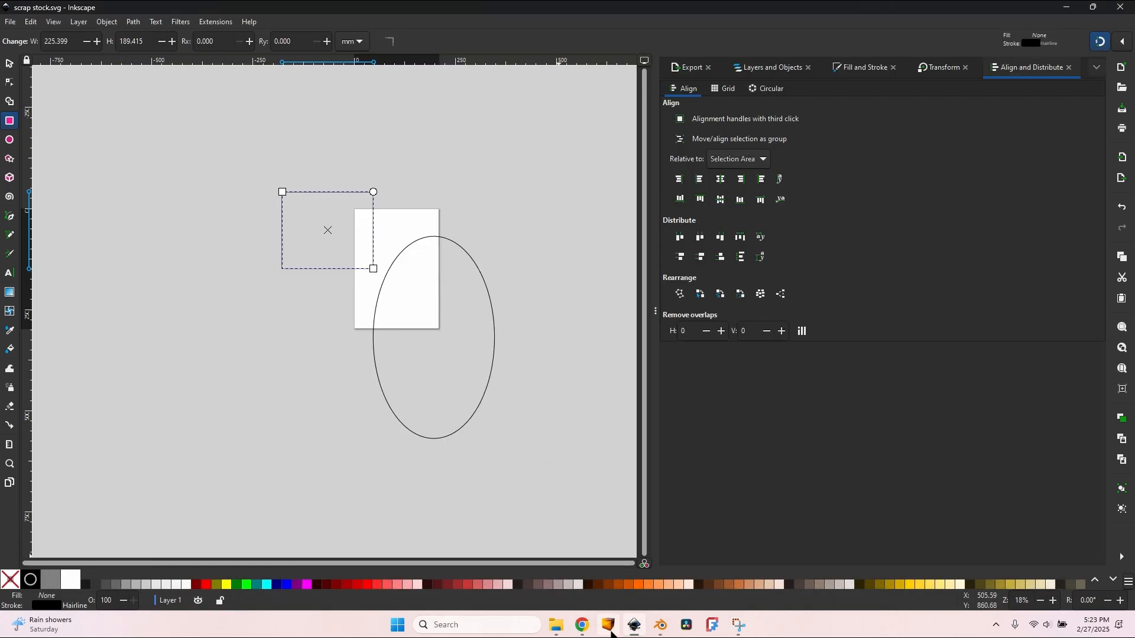